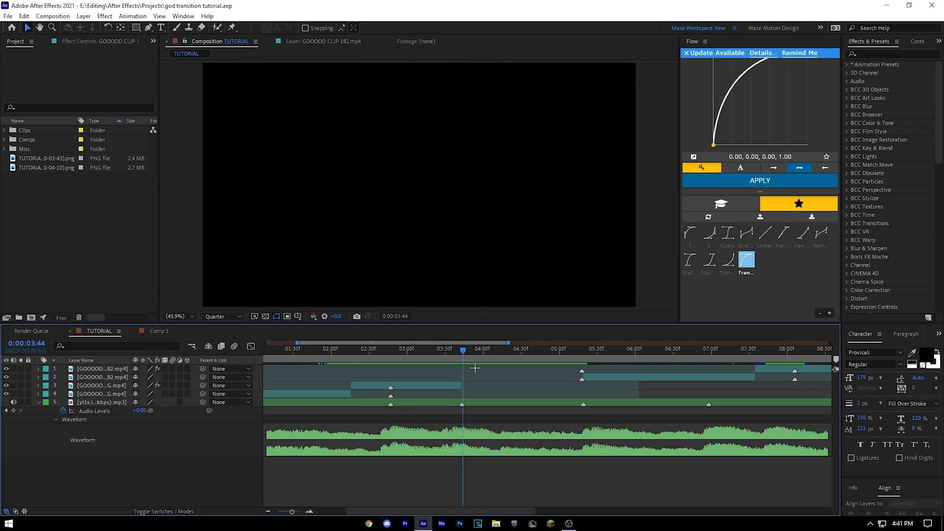
Inspect the clips and audio markers across the empty gap, scrubbing the playhead from 0:00:03:43 through 0:00:06:50
scroll(486, 373, down, 4)
scroll(555, 388, right, 1)
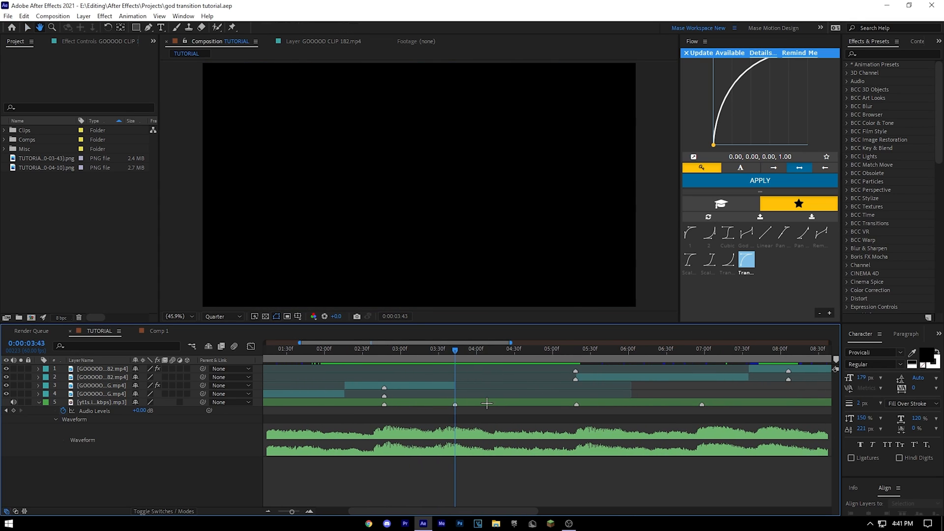
click(456, 403)
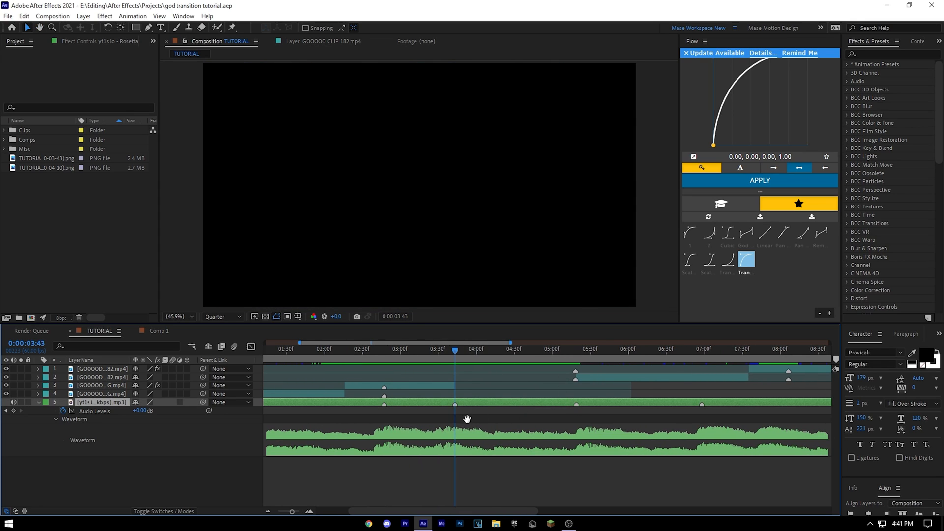
scroll(578, 402, up, 2)
scroll(578, 401, down, 2)
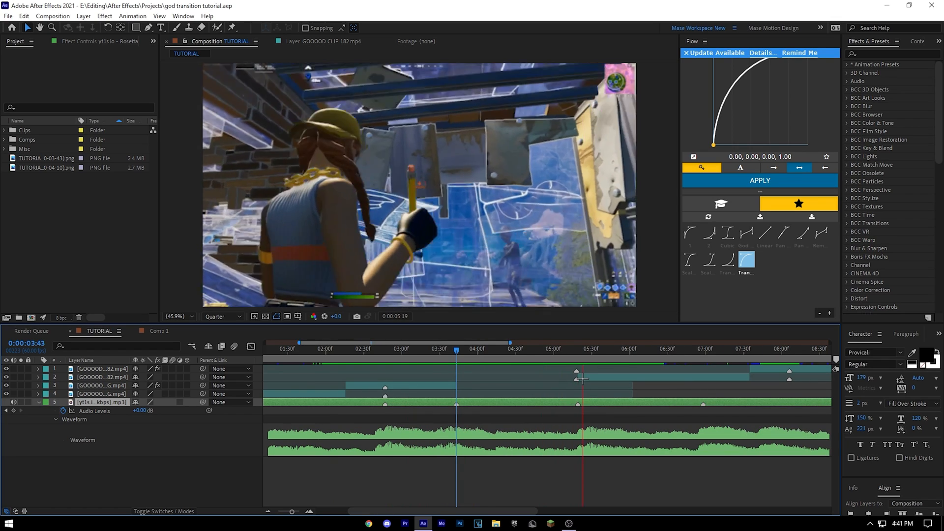
click(580, 377)
drag(579, 355, 619, 349)
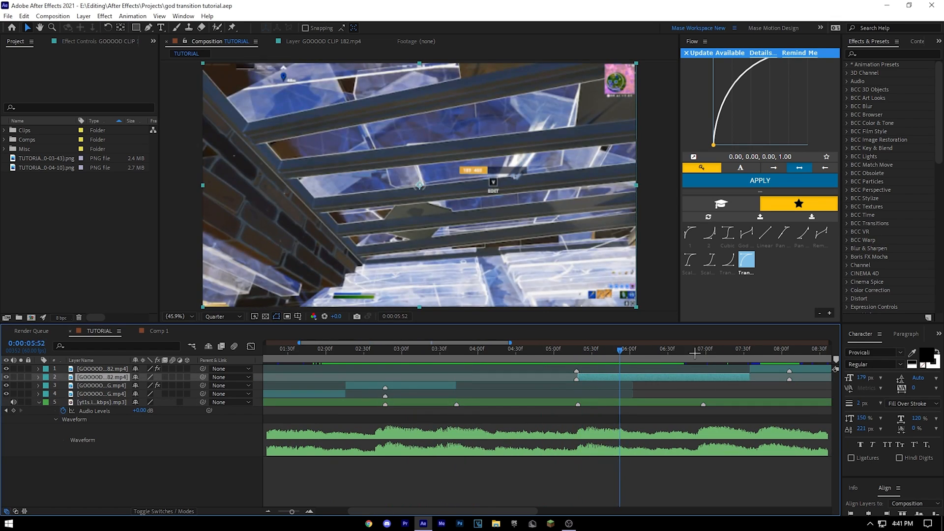
drag(696, 355, 692, 354)
click(702, 388)
middle_click(602, 384)
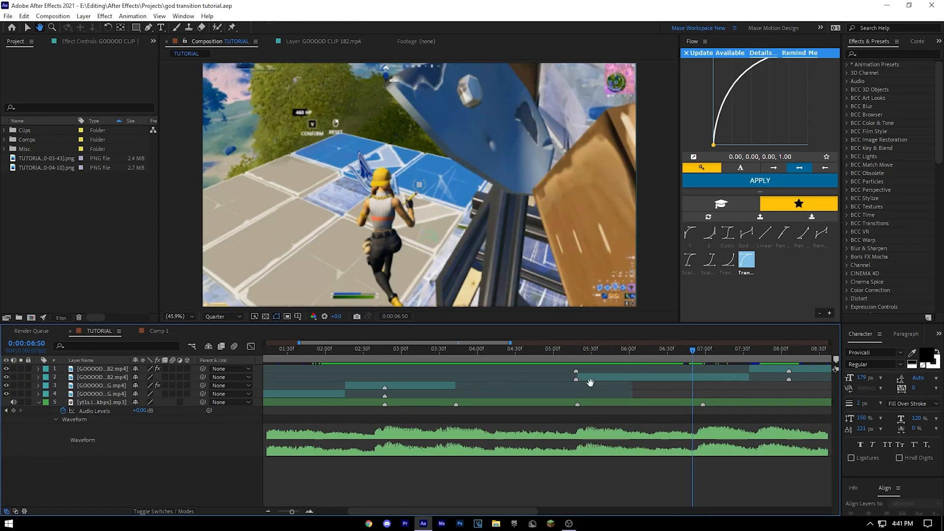
Play back the second layer's clip, then park the playhead at 0:00:03:16 on the clip before the gap
drag(601, 384, 447, 384)
scroll(527, 384, down, 2)
click(420, 353)
key(space)
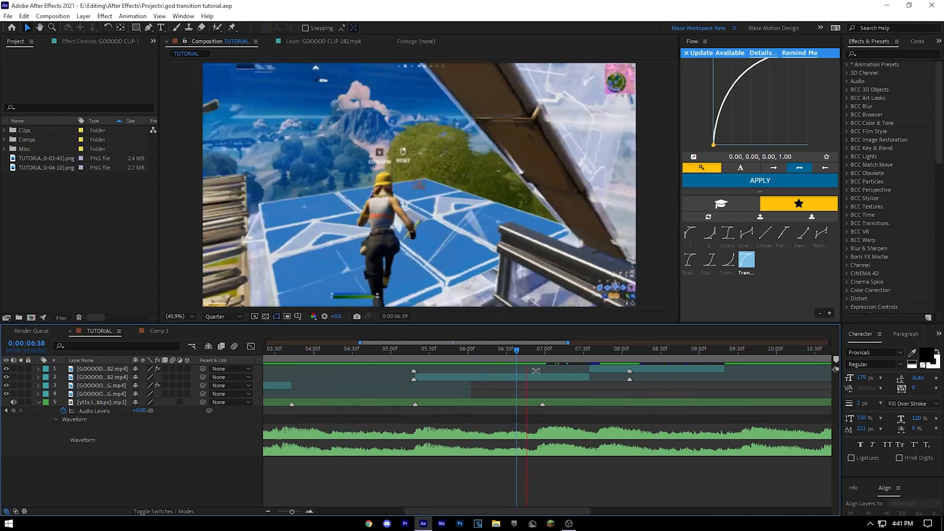
scroll(535, 372, down, 2)
key(space)
click(395, 349)
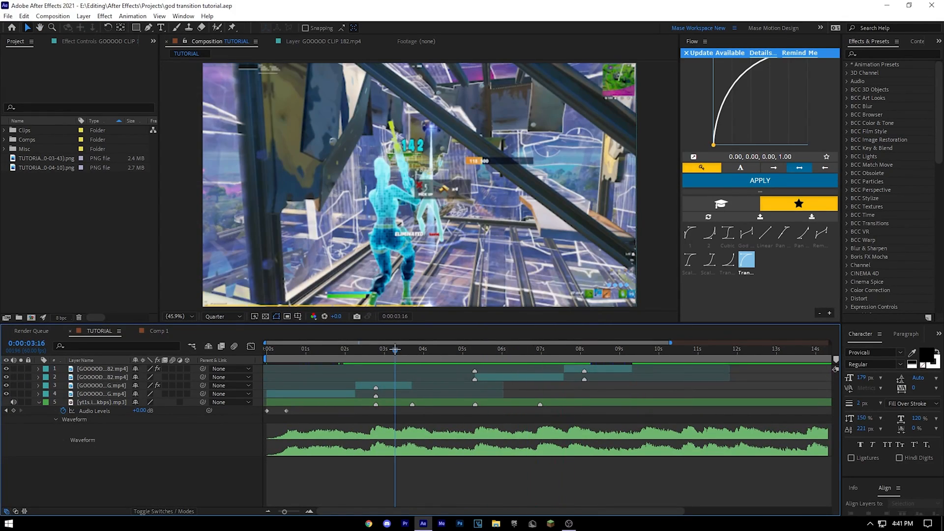
Examine both edges of the gap, placing the playhead at 0:00:03:43 and at the 0:00:05:19 audio marker
scroll(419, 350, up, 5)
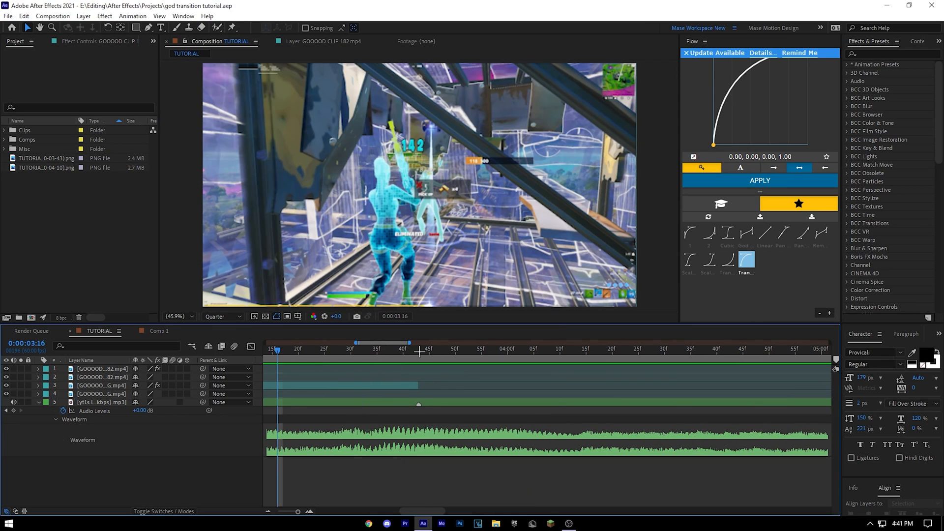
click(418, 350)
scroll(570, 369, down, 3)
click(646, 378)
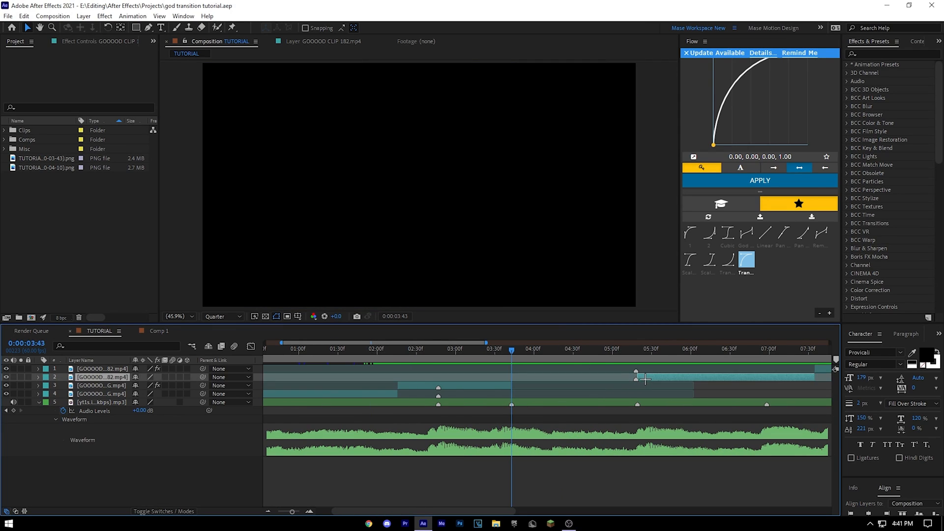
scroll(630, 393, right, 3)
scroll(359, 406, up, 2)
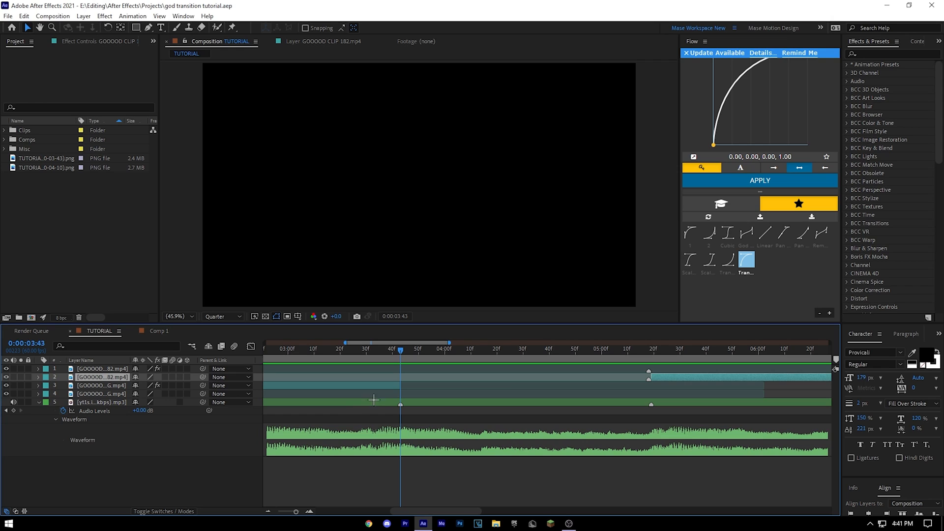
click(659, 401)
scroll(660, 373, up, 4)
drag(635, 350, 622, 350)
scroll(536, 386, down, 5)
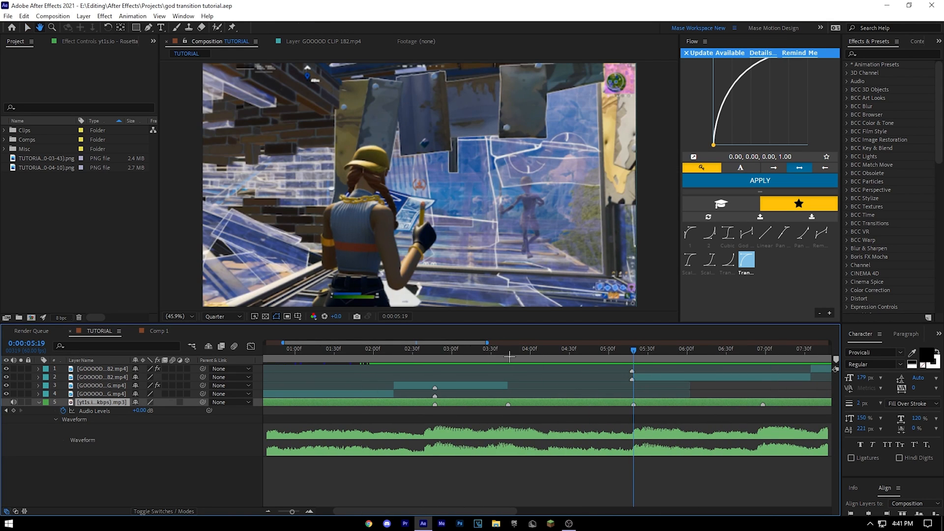
Extend the end of the third layer's clip by one frame so it covers 0:00:03:43
key(j)
scroll(531, 388, up, 2)
click(530, 386)
key(v)
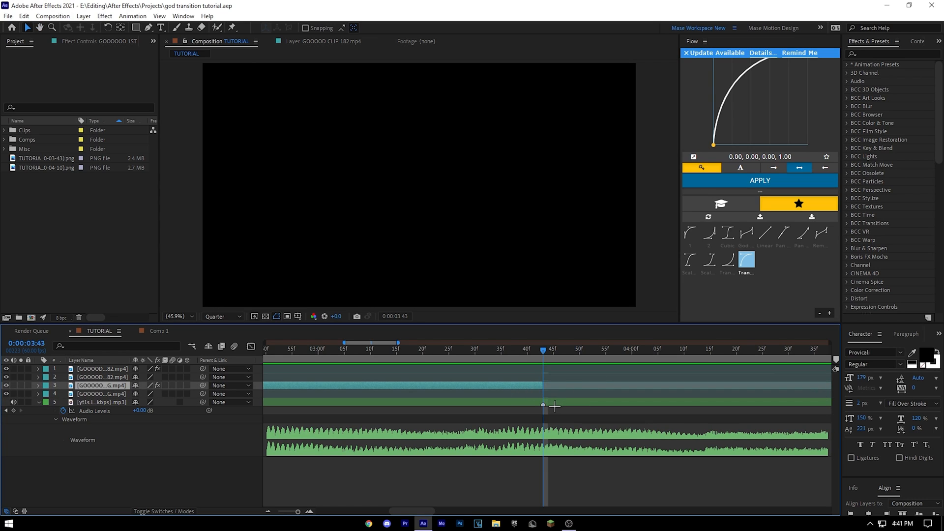
scroll(548, 388, down, 2)
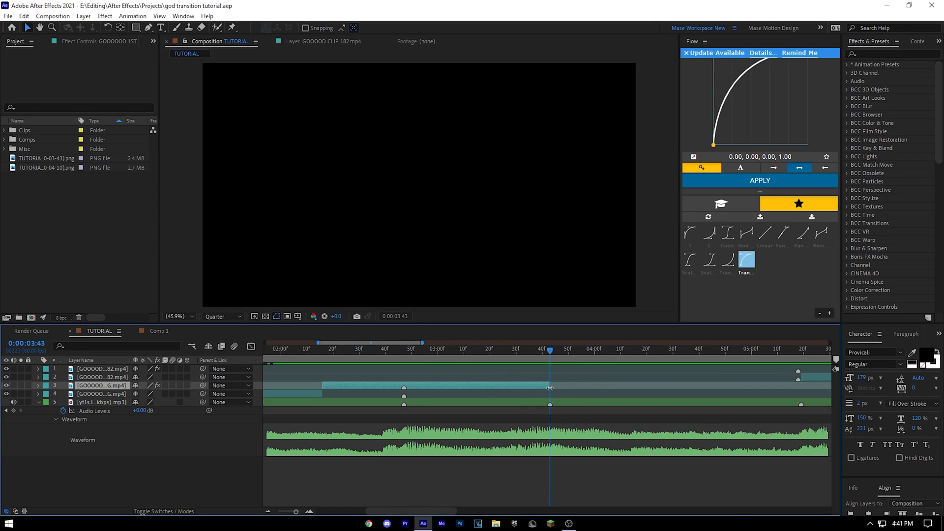
drag(551, 386, 555, 387)
scroll(553, 387, up, 3)
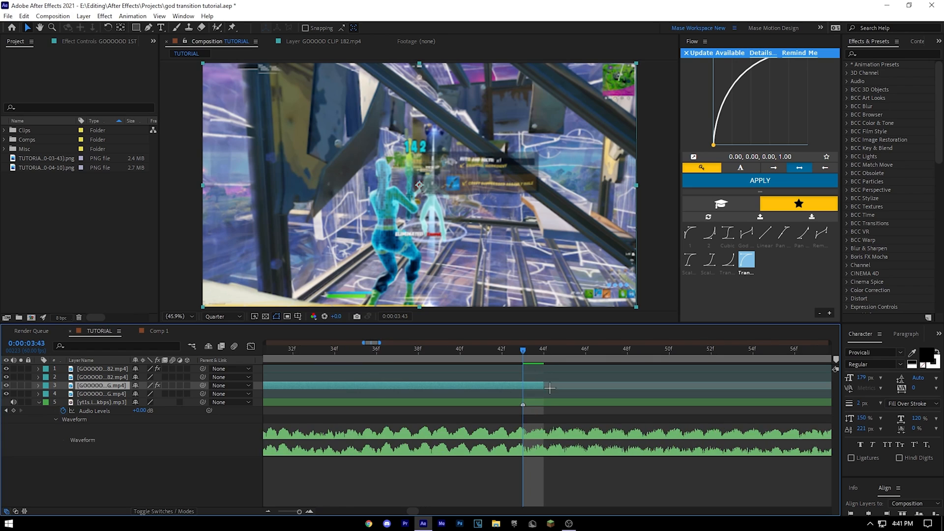
Save the frame at 0:00:03:43 to the render queue and set its output format to PNG Sequence
click(54, 15)
mouse_move(101, 135)
click(231, 135)
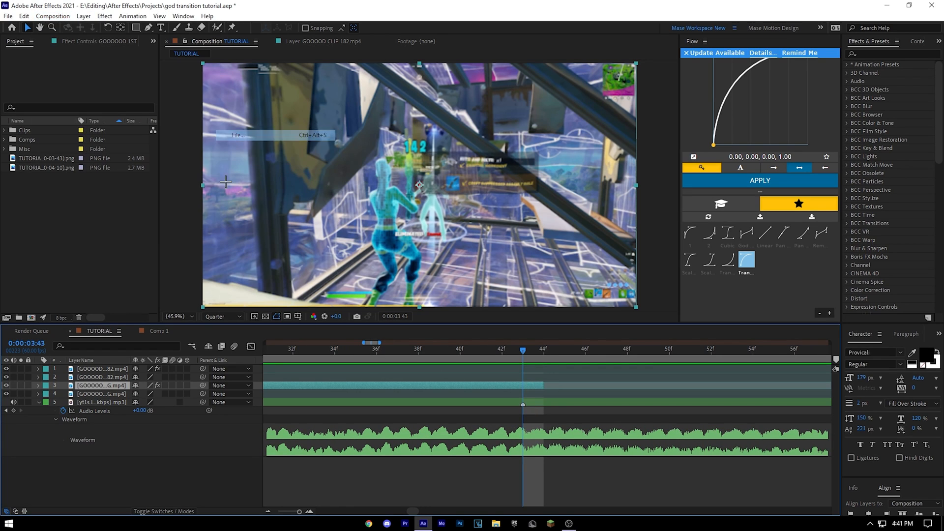
scroll(116, 473, down, 2)
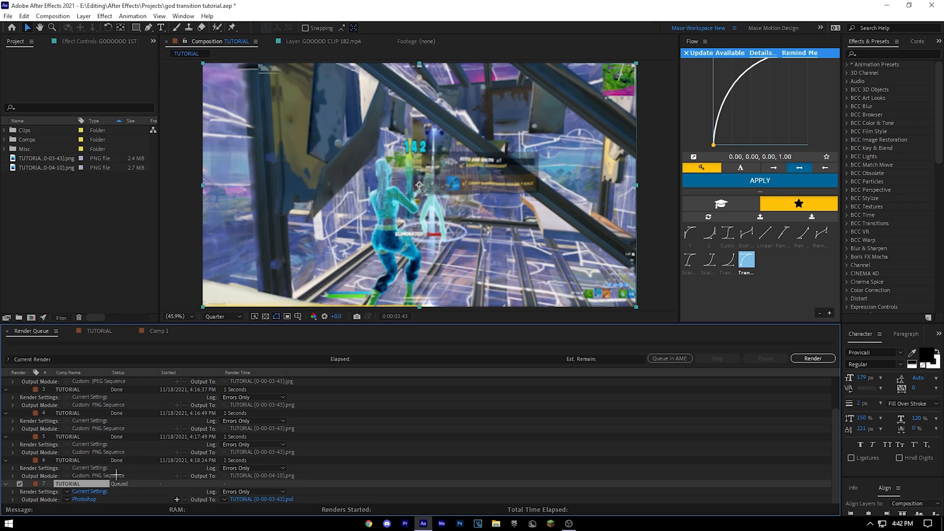
click(81, 499)
click(422, 141)
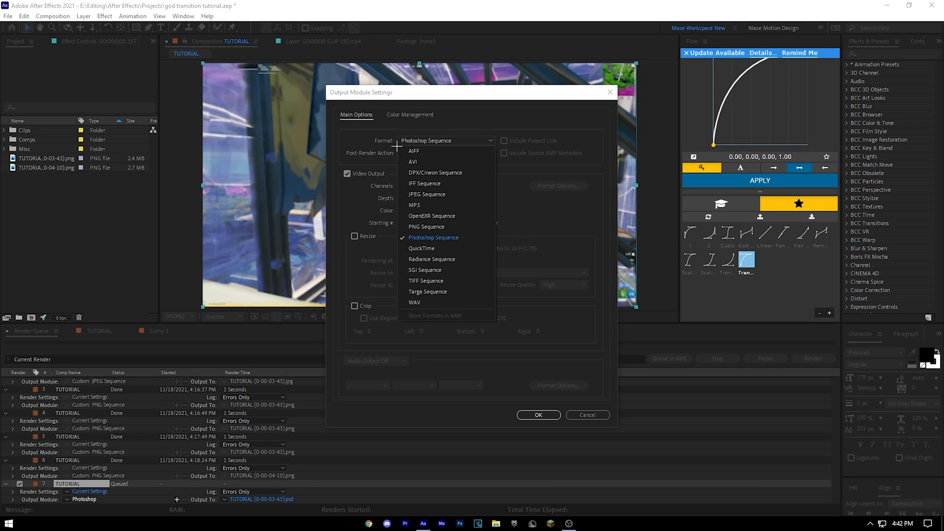
click(422, 222)
click(538, 415)
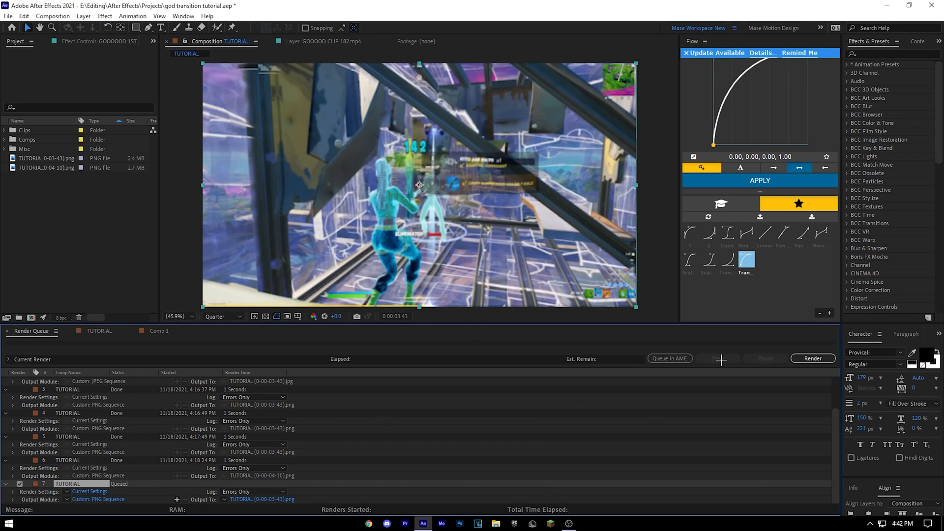
right_click(81, 484)
click(48, 298)
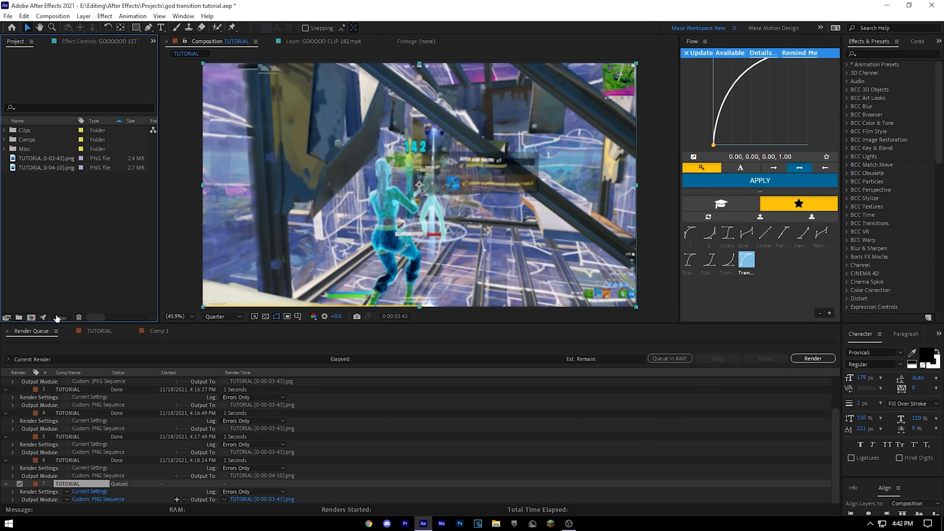
Return to the TUTORIAL timeline and place the playhead on the second layer clip's first frame, 0:00:05:18
click(98, 332)
drag(542, 382, 276, 381)
scroll(546, 383, down, 1)
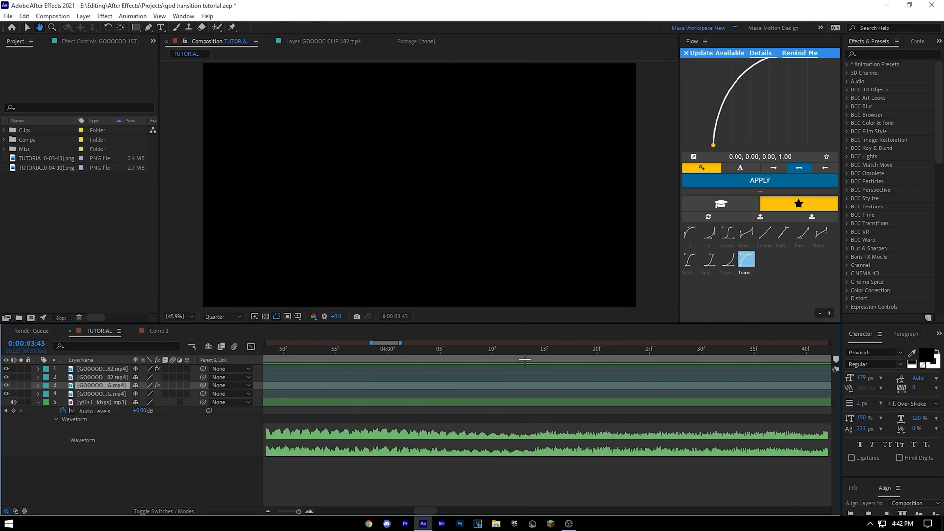
drag(688, 383, 338, 395)
scroll(690, 375, down, 2)
scroll(697, 373, up, 3)
drag(697, 373, 570, 371)
click(563, 355)
click(563, 377)
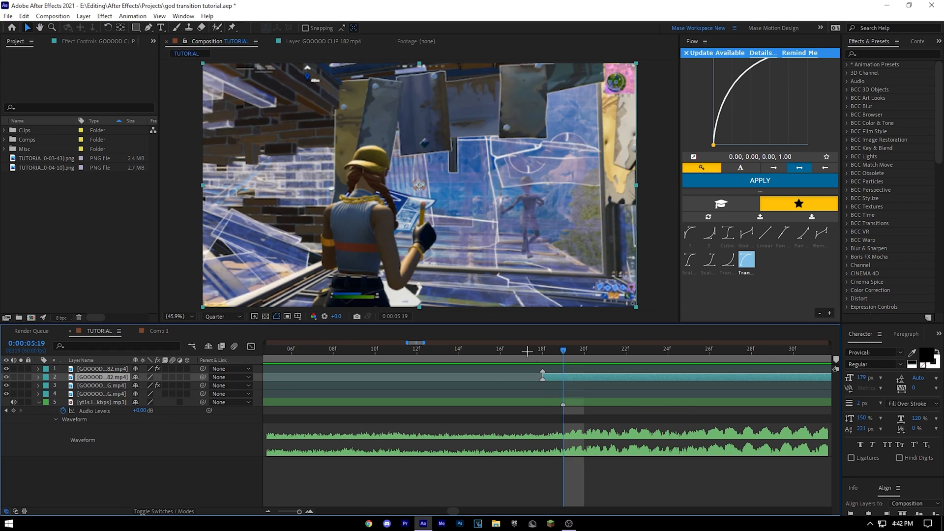
key(Page_Up)
Save the frame at 0:00:05:18 to the render queue, check its output module and return to the TUTORIAL timeline
click(53, 16)
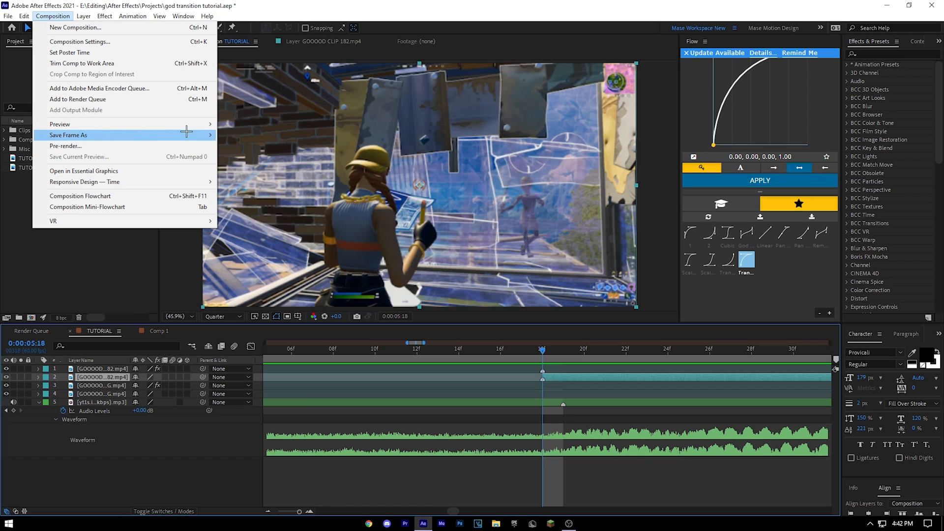
click(236, 134)
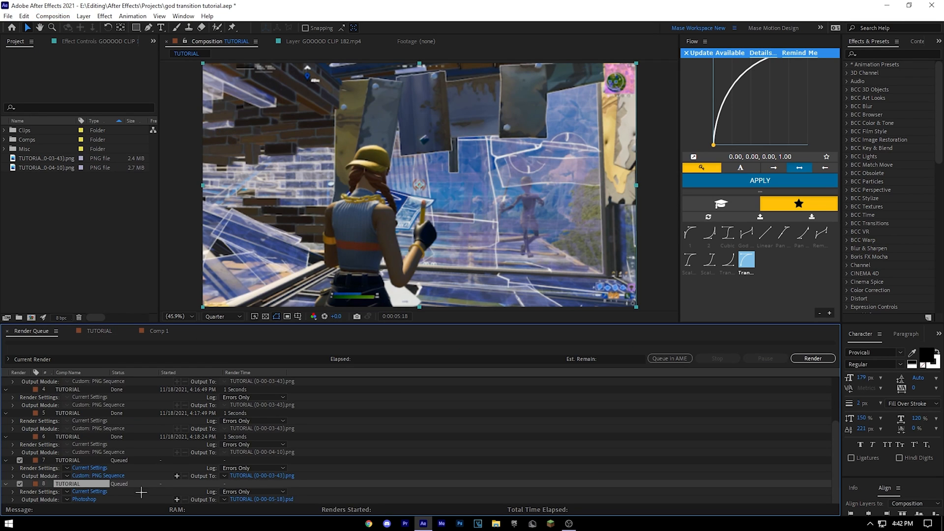
click(85, 499)
key(Escape)
click(98, 330)
Move the playhead to 0:00:03:26 and preview the two PNG stills in the project
scroll(461, 378, up, 1)
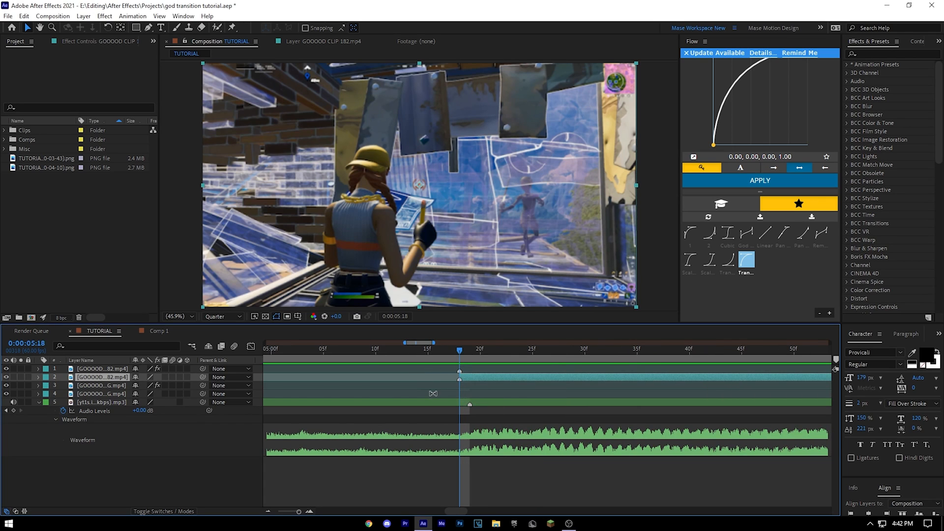
scroll(413, 398, down, 2)
scroll(381, 391, down, 2)
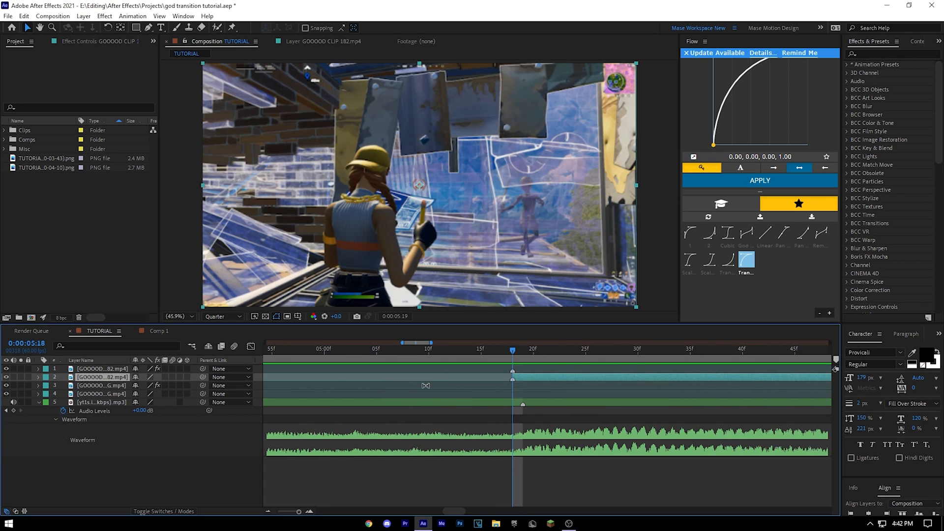
click(347, 358)
click(341, 358)
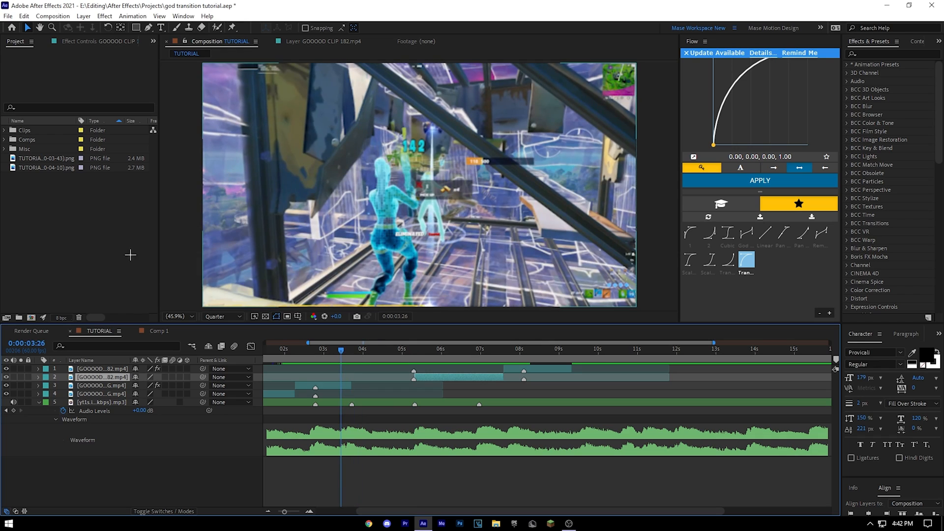
click(47, 158)
click(31, 165)
click(33, 160)
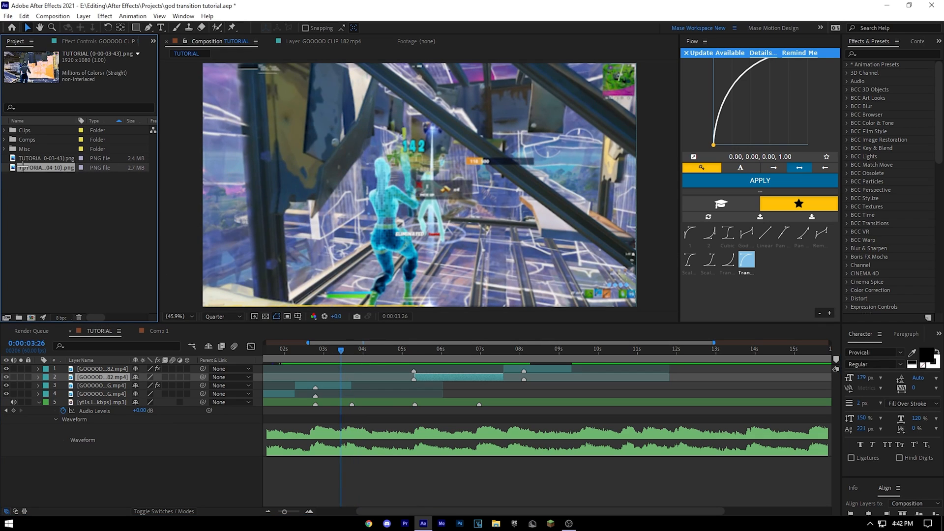
click(31, 164)
click(14, 158)
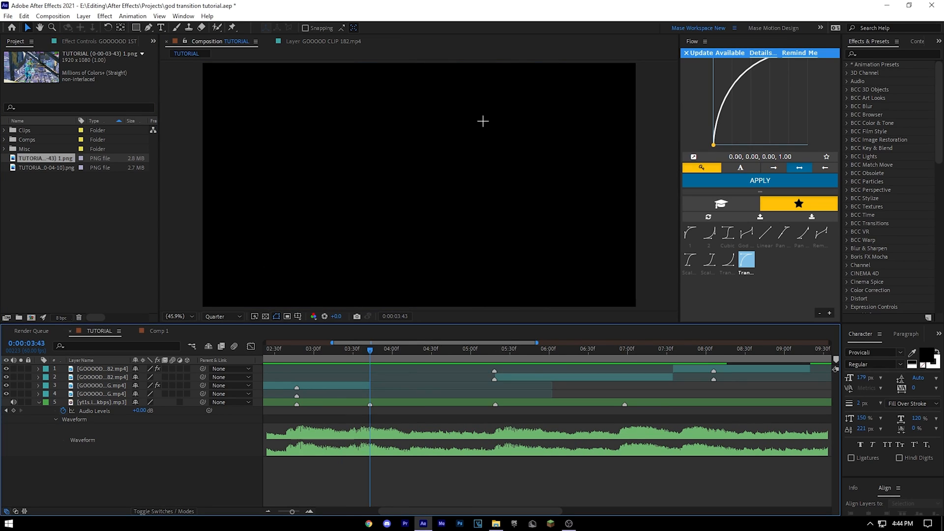
Place the still TUTORIAL (0-00-03-43) 1.png in the timeline directly above the clip that ends before the gap
click(216, 316)
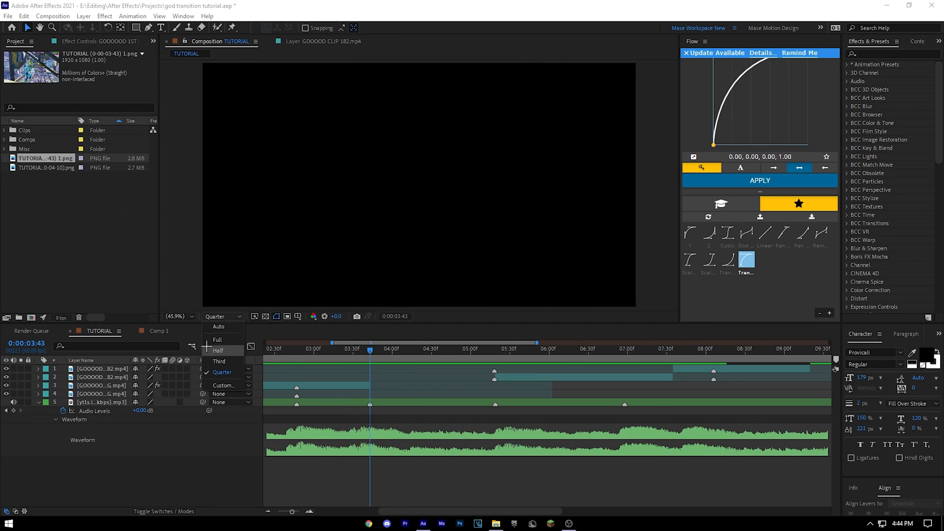
click(360, 348)
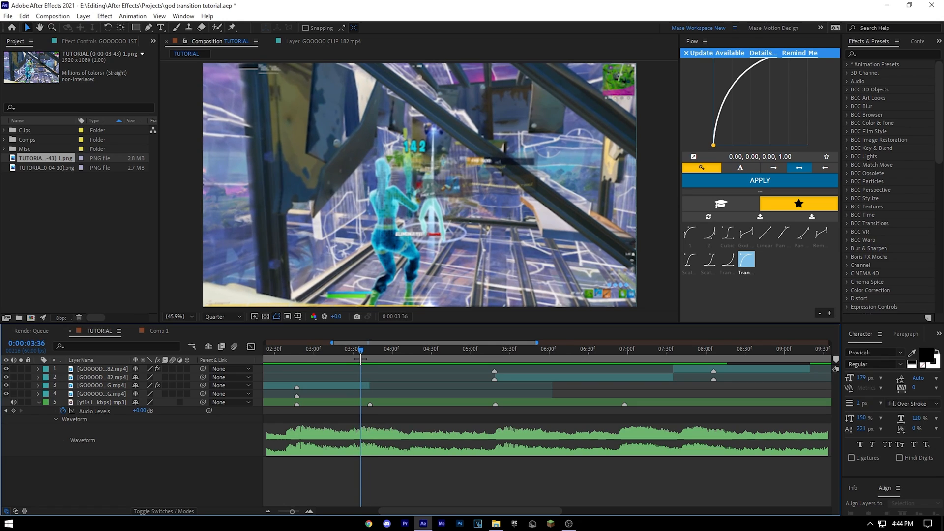
scroll(334, 388, up, 2)
click(53, 167)
shift+click(37, 159)
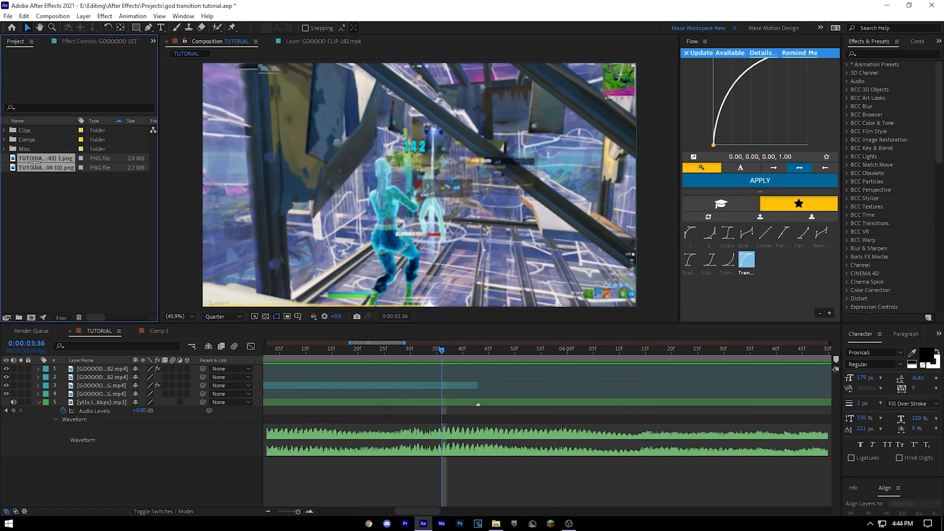
click(34, 187)
click(31, 158)
drag(24, 159, 464, 386)
Shift the still image layer to start at 0:00:03:43, right where the clip ends
scroll(461, 387, up, 3)
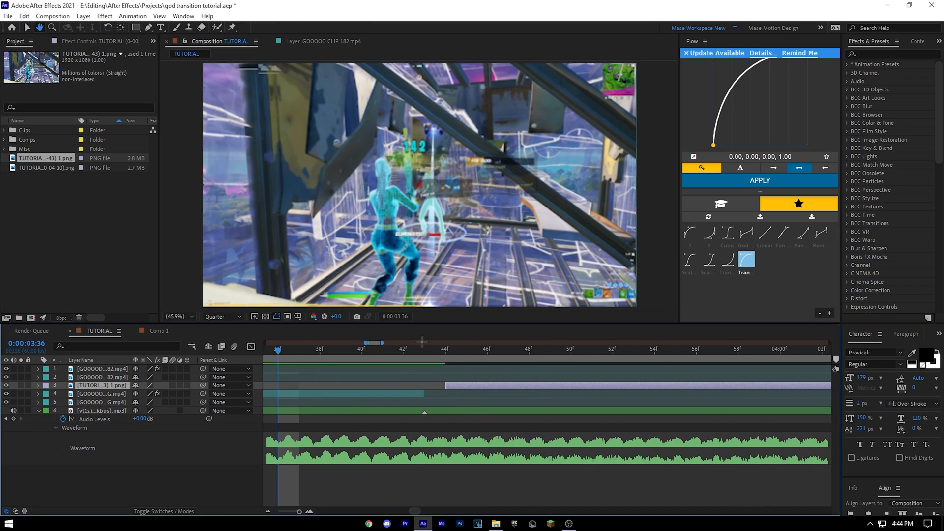
click(422, 350)
drag(451, 387, 442, 388)
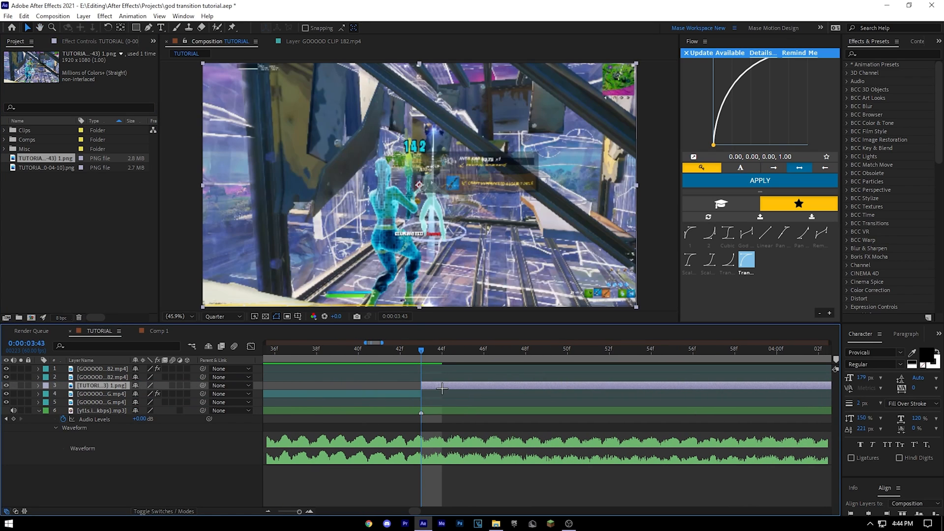
Compare the clip's last frame with the still's first frame by stepping between 0:00:03:42 and 0:00:03:43
key(Page_Up)
key(Page_Down)
key(Page_Up)
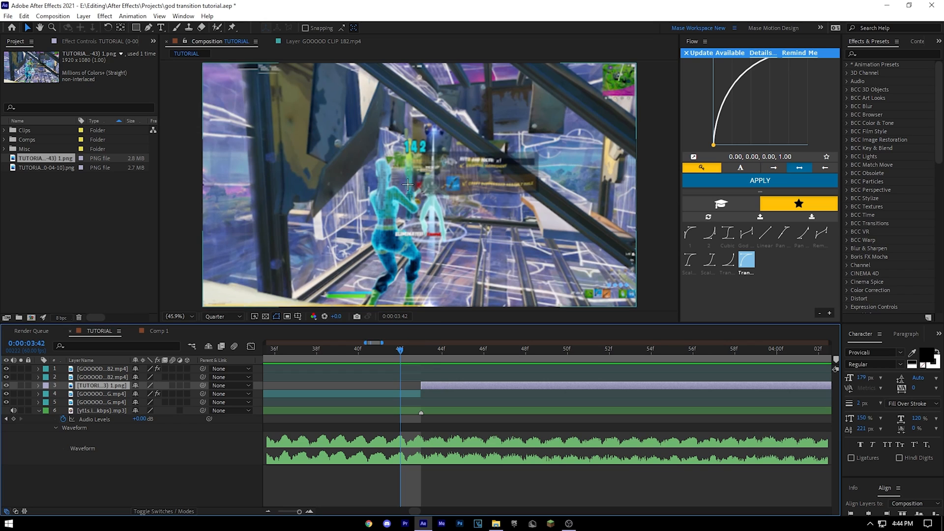
key(Page_Down)
scroll(556, 379, down, 1)
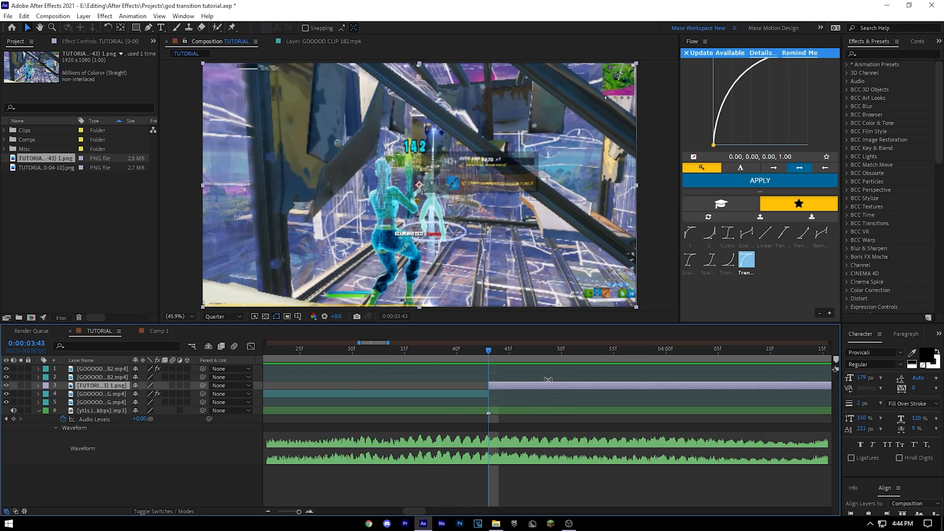
Trim the placed still TUTORIAL (0-00-03-43) 1.png so it ends where the second gameplay clip begins
drag(556, 380, 220, 384)
scroll(713, 388, down, 2)
drag(649, 390, 365, 394)
click(522, 350)
scroll(520, 377, up, 2)
key(Page_Down)
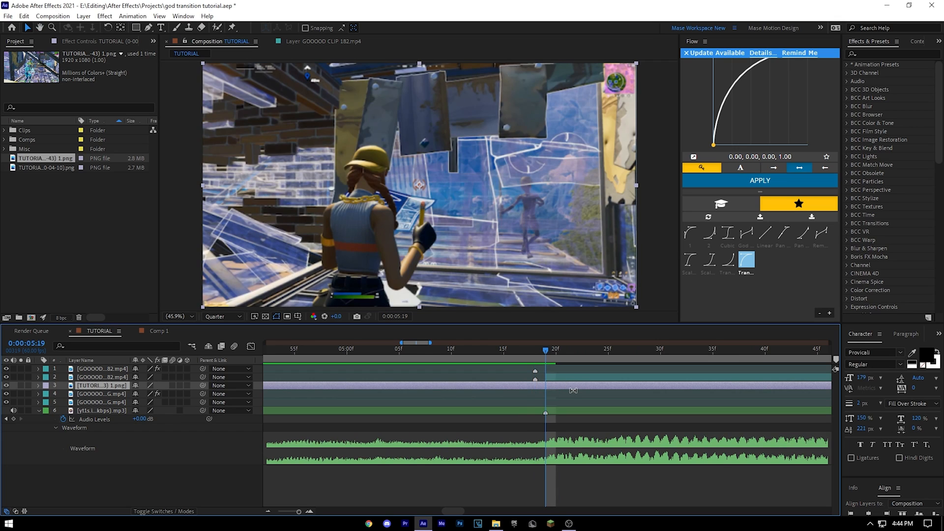
key(alt+])
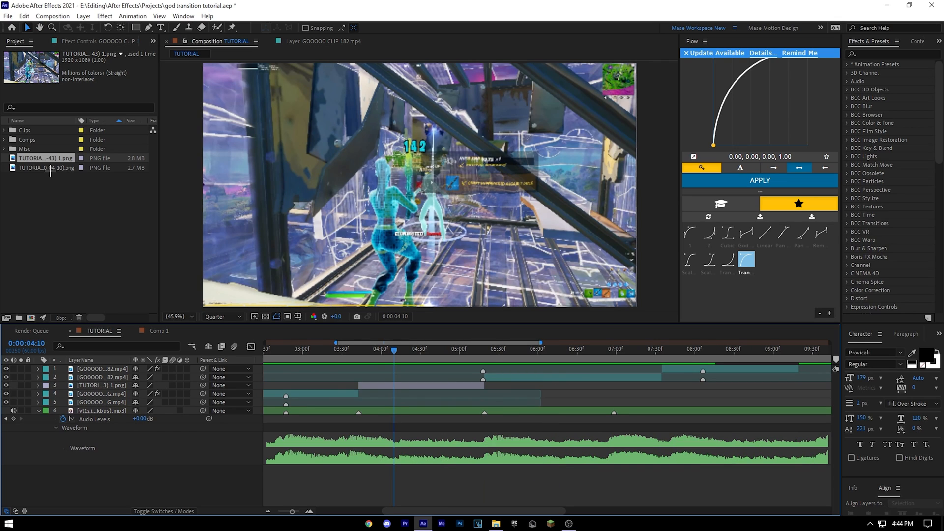
Place TUTORIAL (0-00-04-10).png directly above the first still from 0:00:03:43 and trim it to the end of the gap
drag(47, 167, 363, 384)
scroll(364, 385, up, 1)
drag(598, 352, 615, 351)
scroll(604, 385, up, 2)
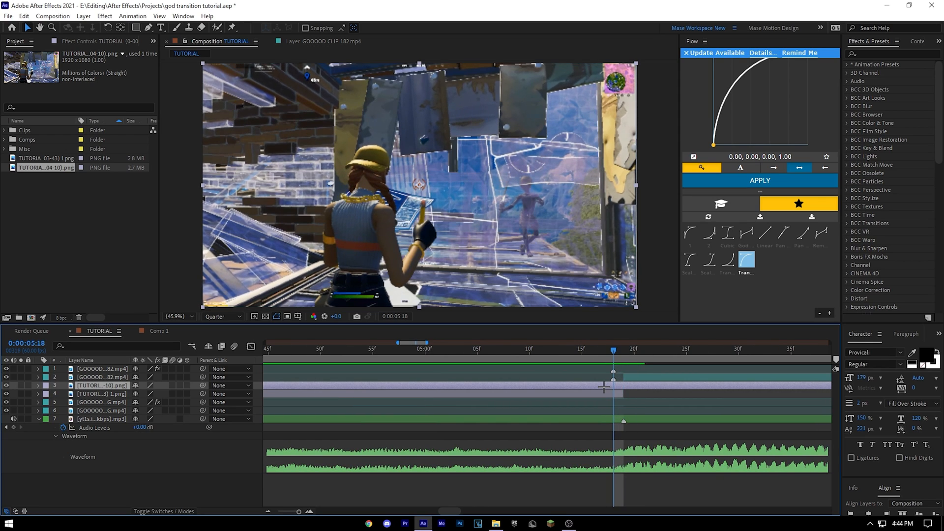
Delete the markers at 0:00:05:18 on the two upper gameplay clip layers
right_click(613, 378)
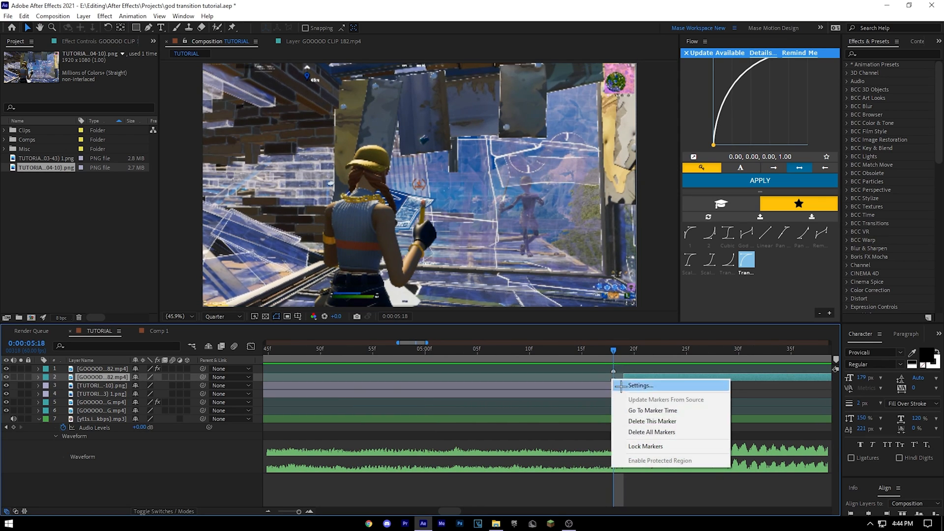
click(645, 423)
right_click(612, 371)
click(644, 413)
scroll(479, 408, down, 2)
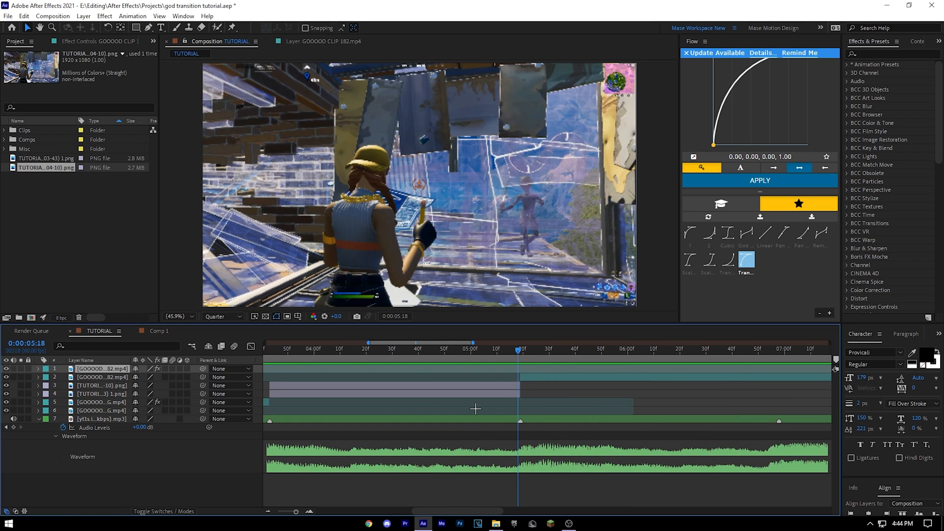
Pre-compose the two still layers together as "transition", moving all attributes and adjusting the duration to the layers' time span
scroll(353, 383, down, 1)
drag(393, 393, 496, 390)
drag(379, 350, 460, 349)
click(420, 392)
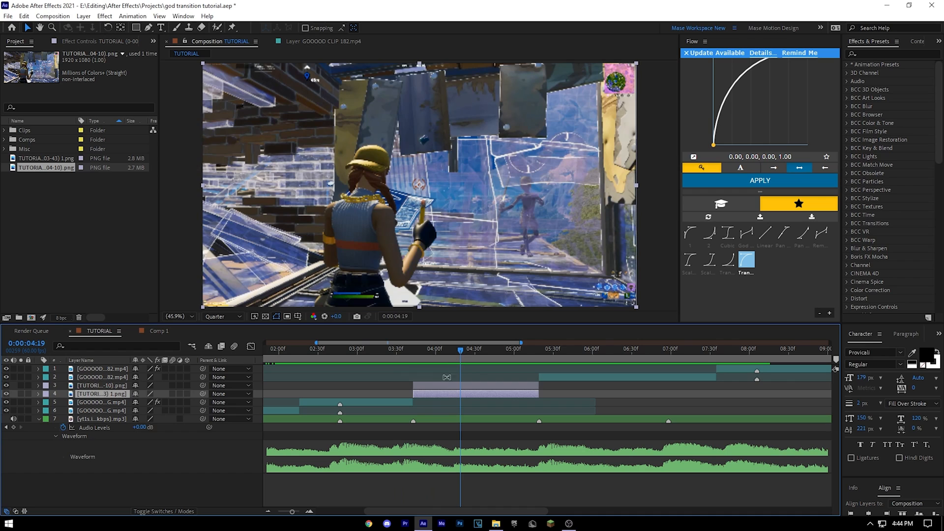
click(438, 385)
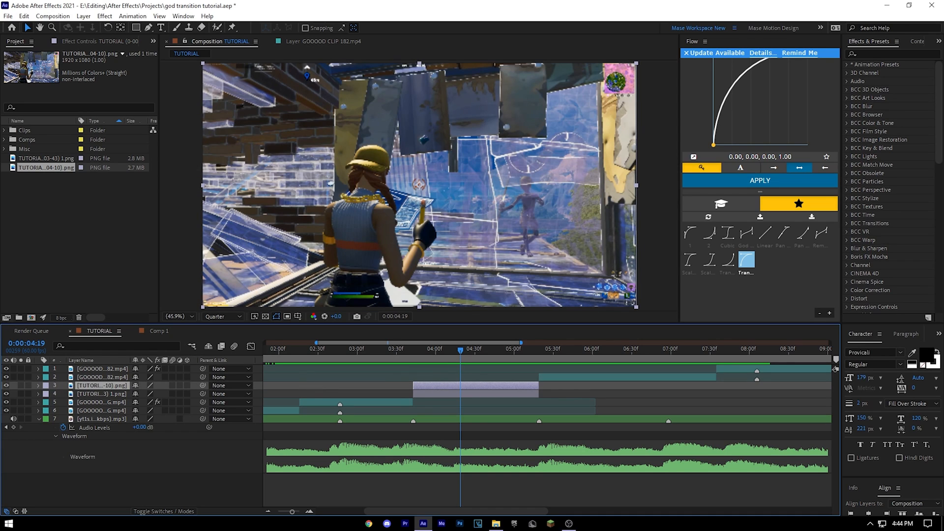
scroll(437, 393, up, 1)
shift+click(438, 394)
right_click(442, 386)
click(474, 327)
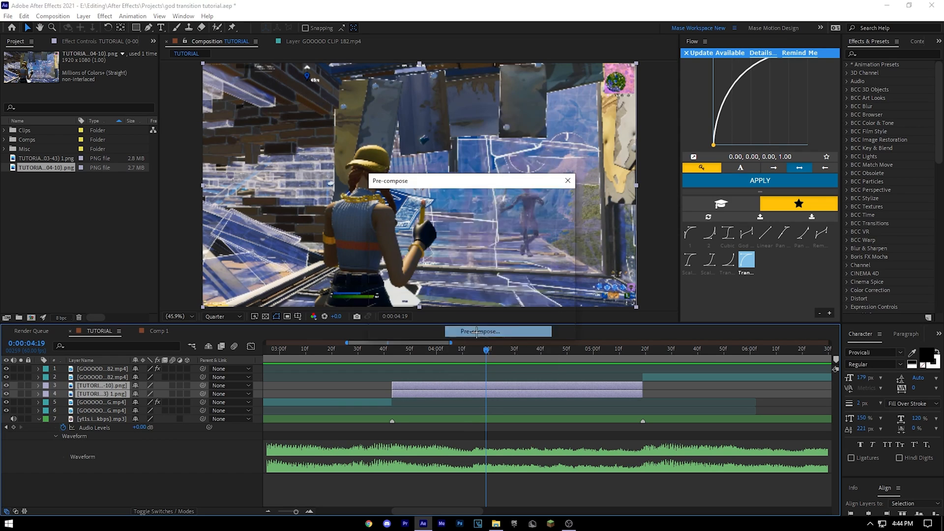
text(transition)
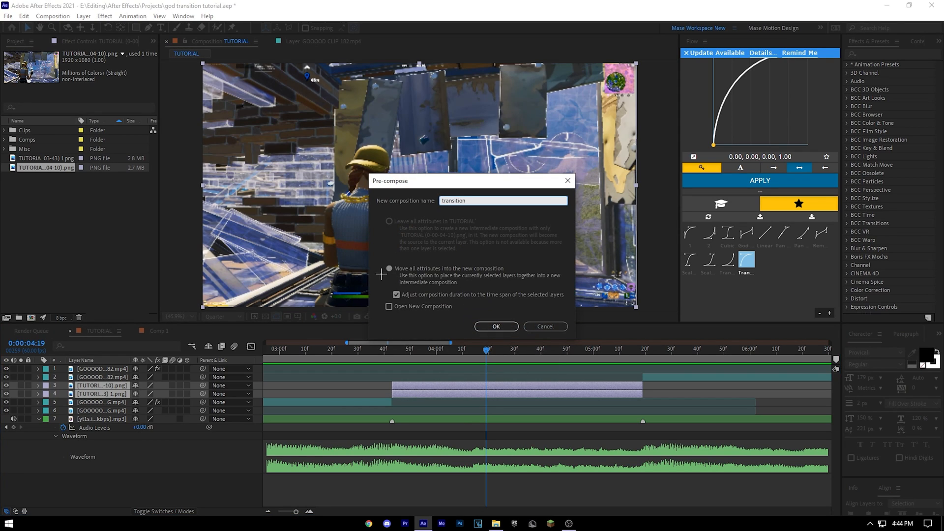
click(505, 325)
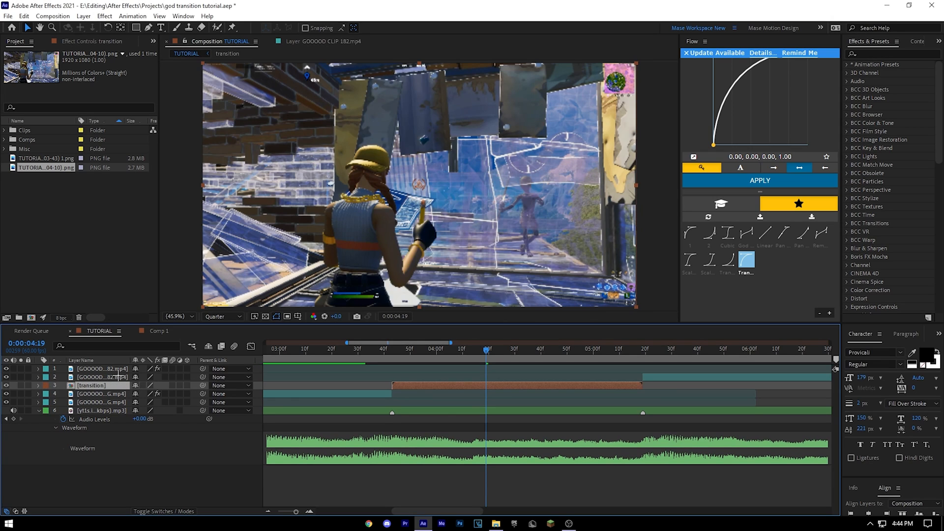
Open the transition composition at its first frame and set the preview resolution to Full
double_click(103, 384)
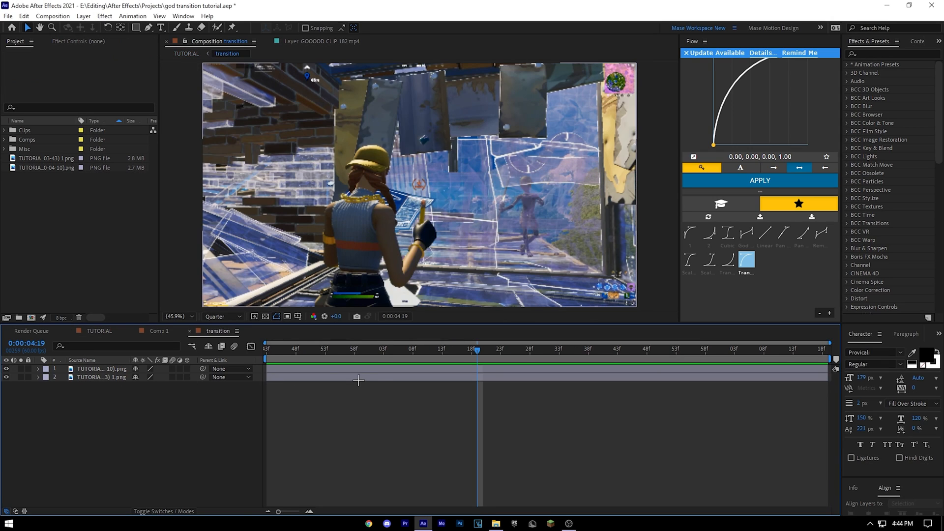
click(157, 331)
click(99, 331)
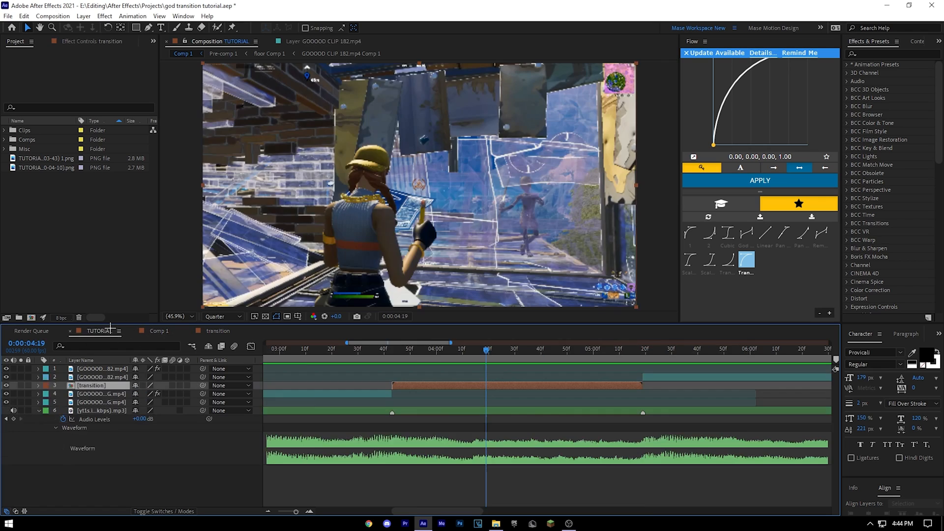
double_click(408, 386)
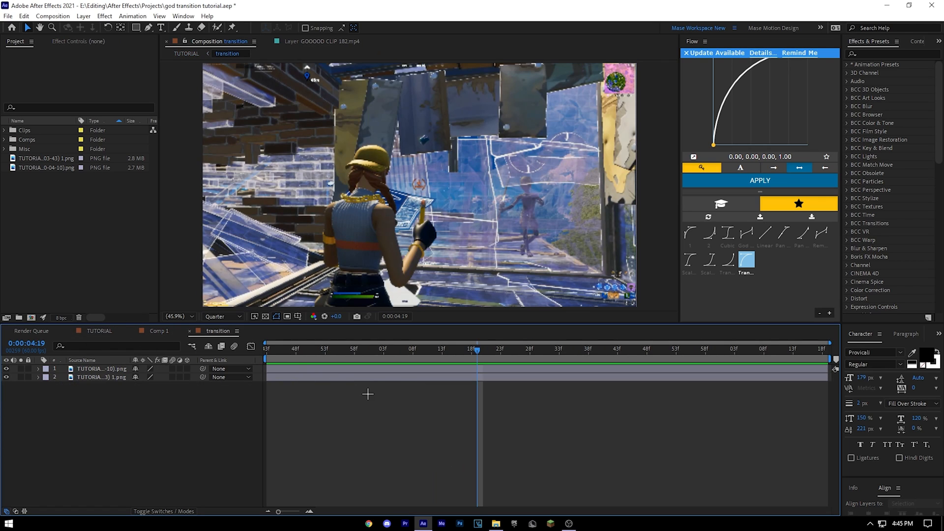
key(Home)
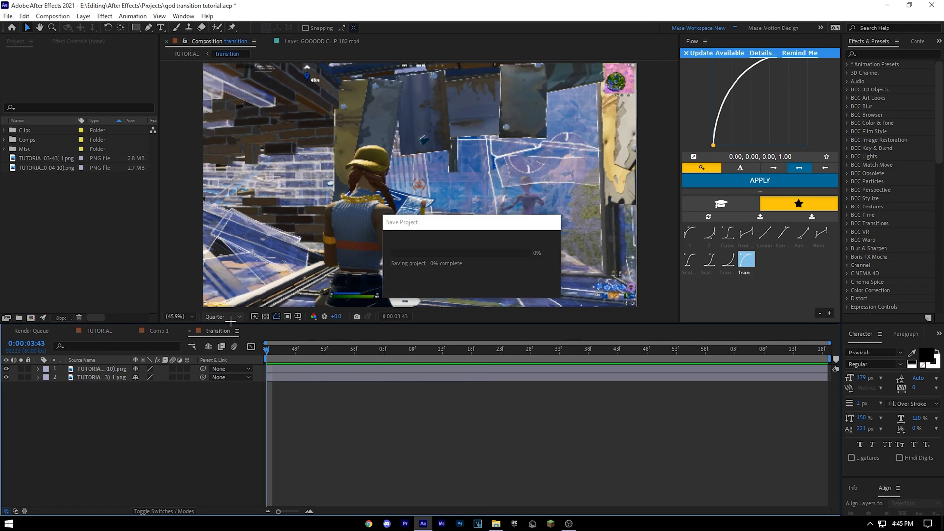
click(223, 316)
click(216, 326)
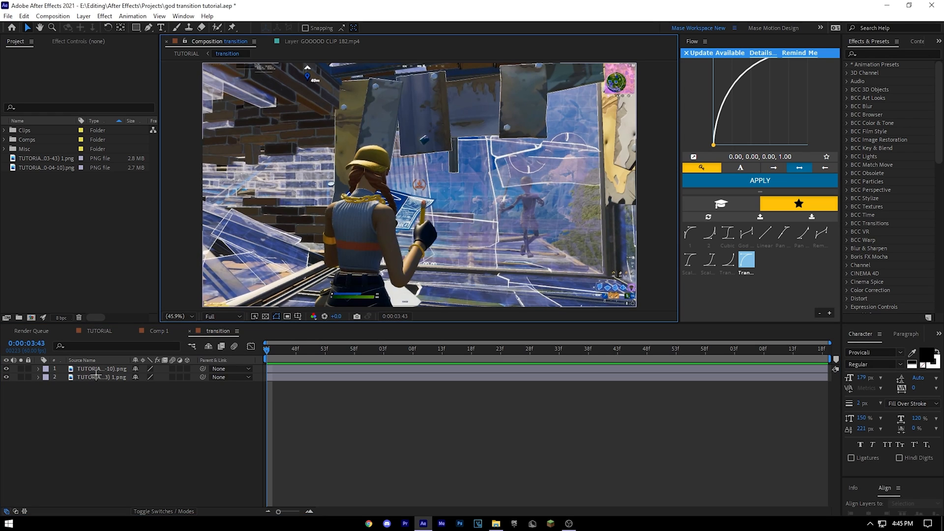
Pre-compose the lower still, TUTORIAL (0-00-03-43) 1.png, as "freeze", moving all attributes and matching the duration to the layer
right_click(63, 382)
click(134, 320)
text(freeze)
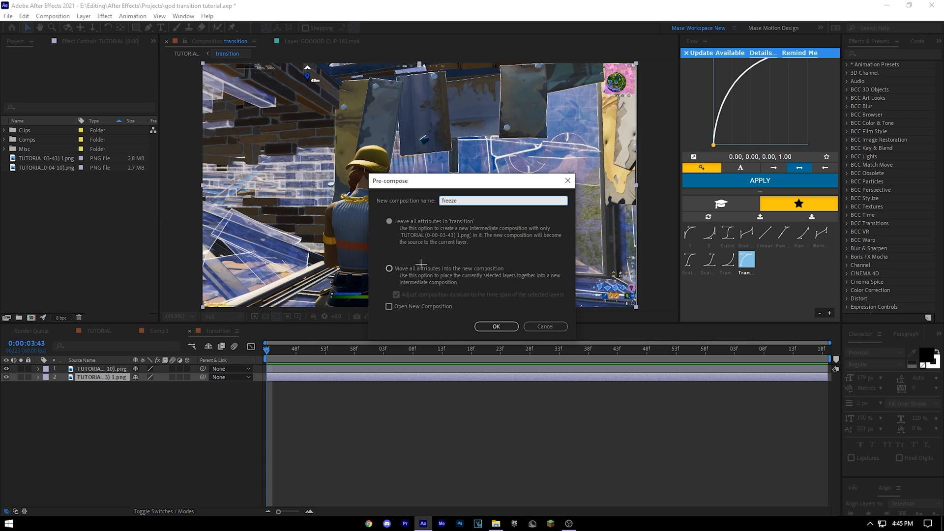
click(389, 268)
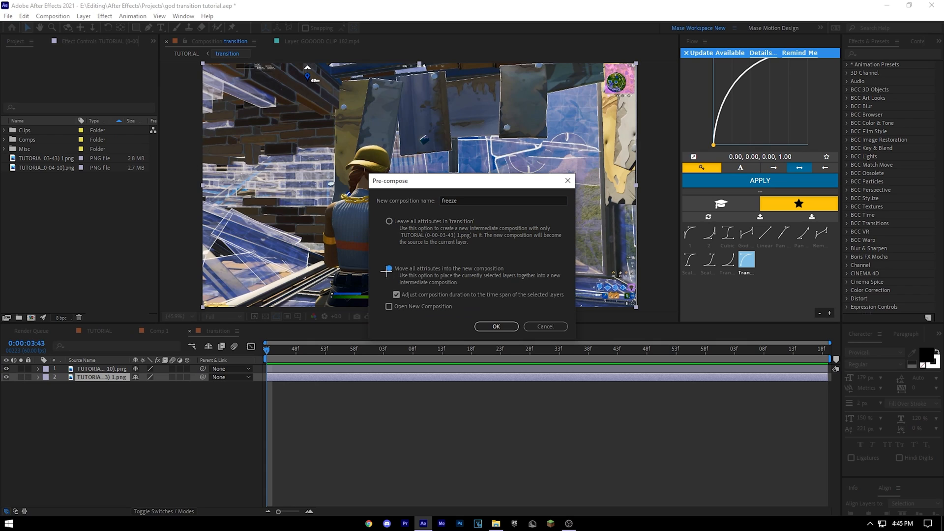
click(496, 325)
Pre-compose the upper still, TUTORIAL (0-00-04-10).png, under its default name with all attributes moved and the duration matched to the layer
click(2, 368)
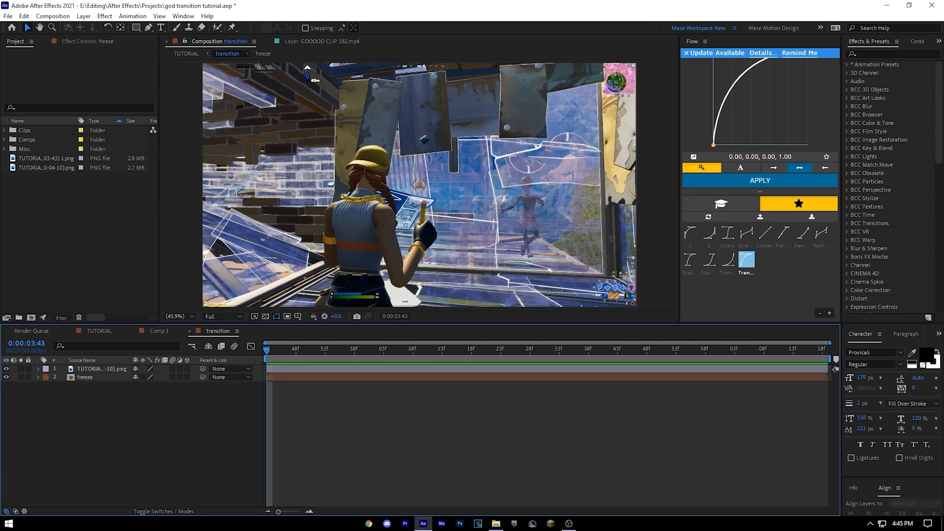
click(6, 368)
click(7, 369)
click(118, 369)
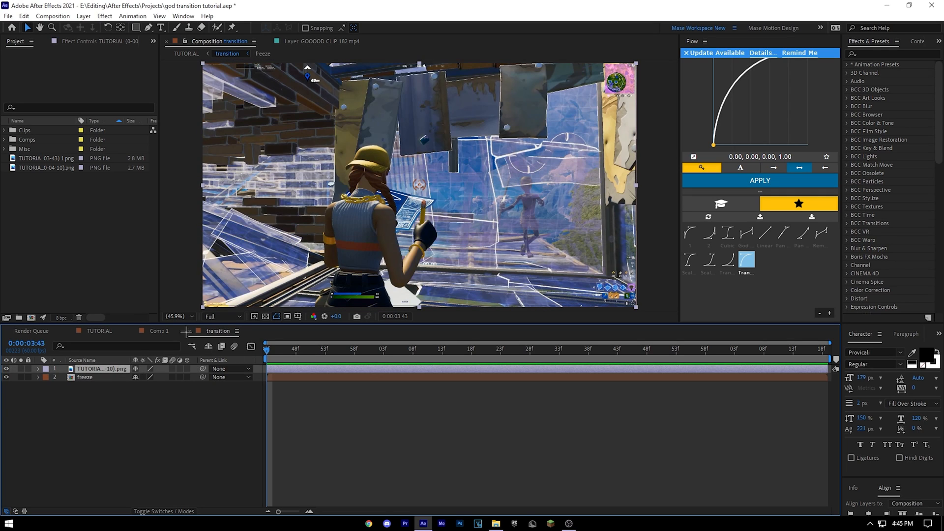
right_click(106, 368)
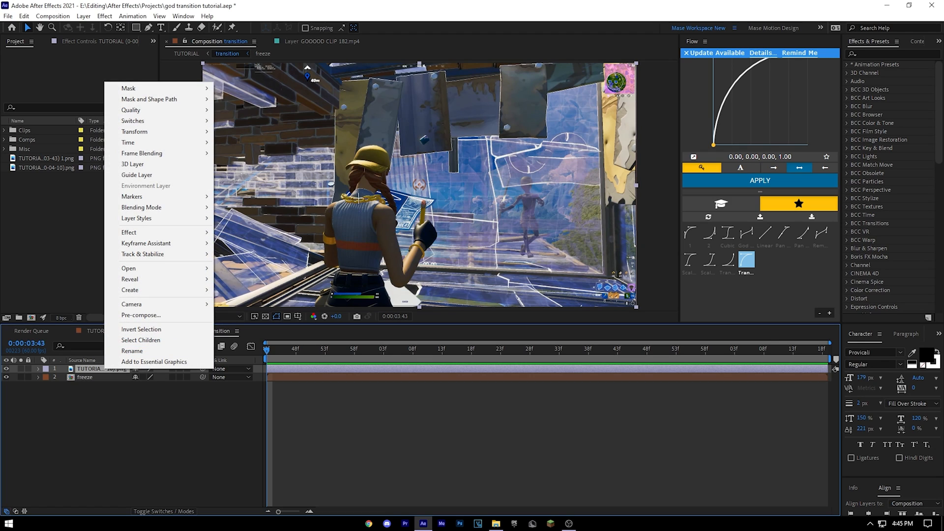
click(141, 315)
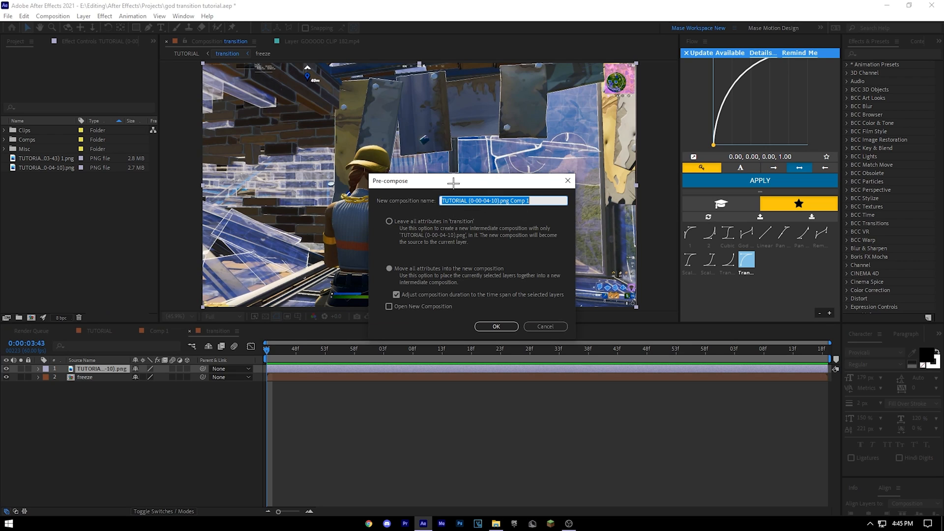
drag(437, 187, 453, 180)
key(Return)
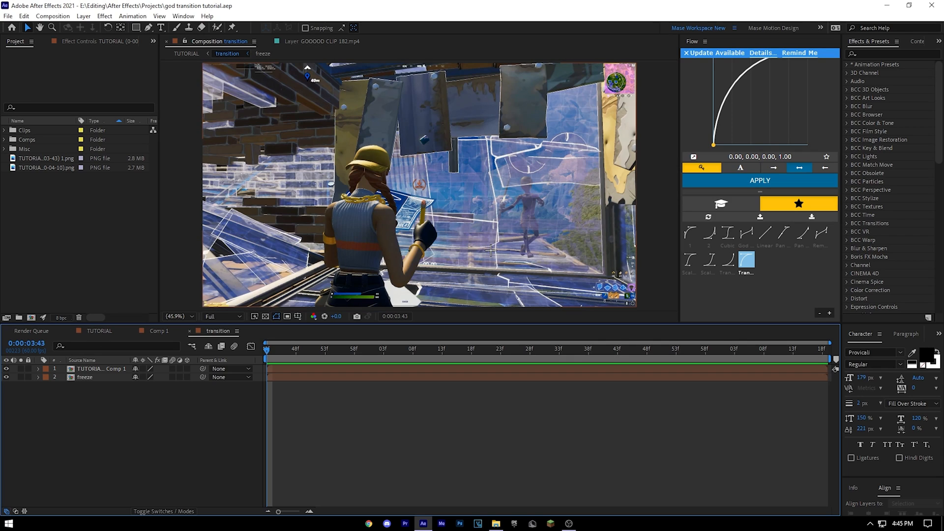
Start a Pen tool mask on the upper precomp, tracing the brick wall's lower edge along the ramp and up the character's arm
click(98, 368)
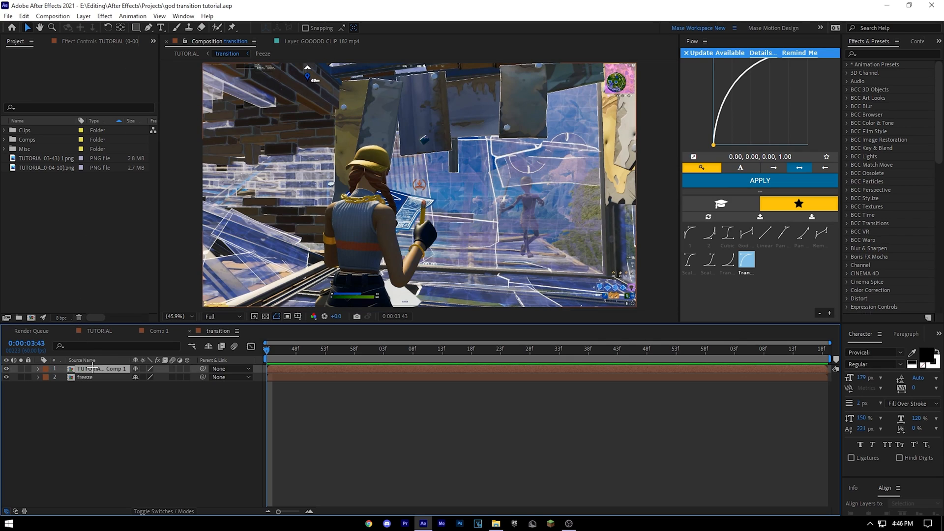
click(149, 27)
scroll(424, 138, up, 2)
drag(253, 159, 538, 90)
drag(380, 177, 427, 224)
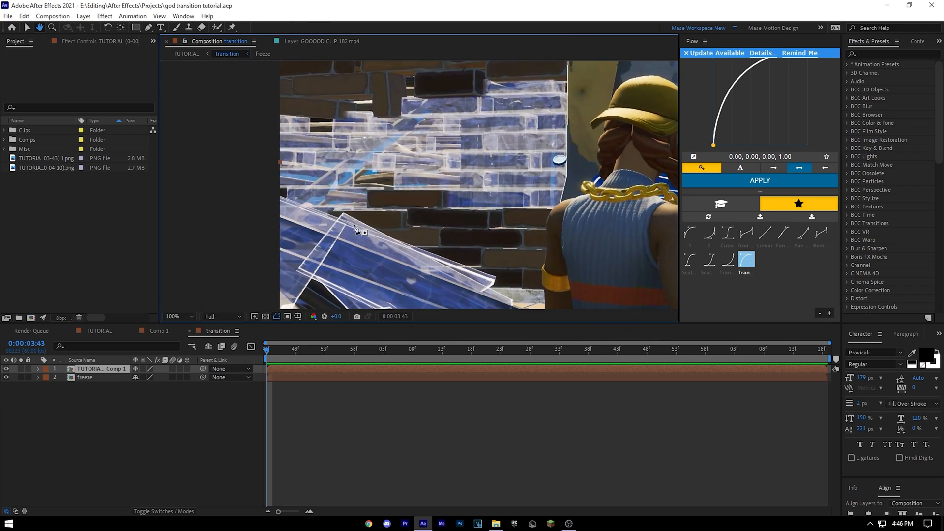
click(280, 195)
drag(281, 200, 231, 150)
click(493, 268)
click(493, 240)
drag(491, 214, 464, 224)
click(147, 28)
click(462, 219)
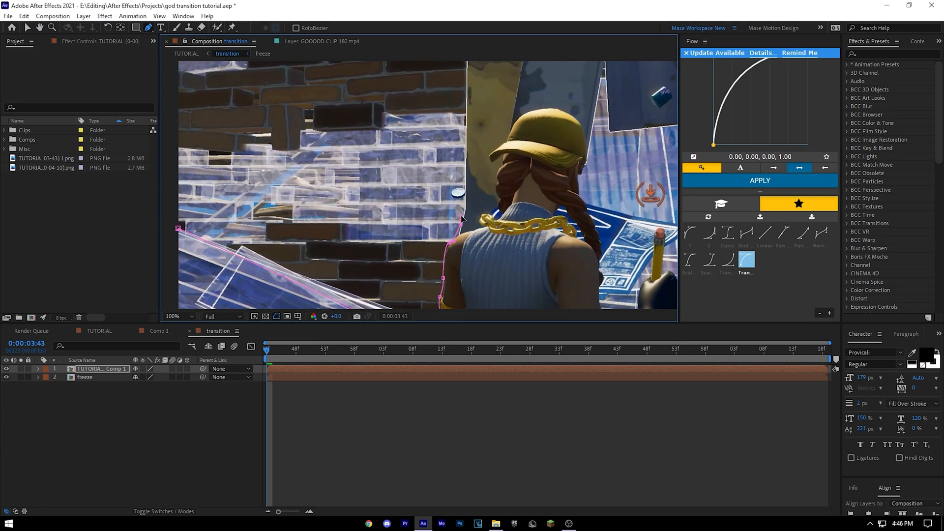
Continue the mask path up the brick wall's vertical edge beside the yellow panel and along the underside of the ceiling beam
drag(464, 124, 467, 159)
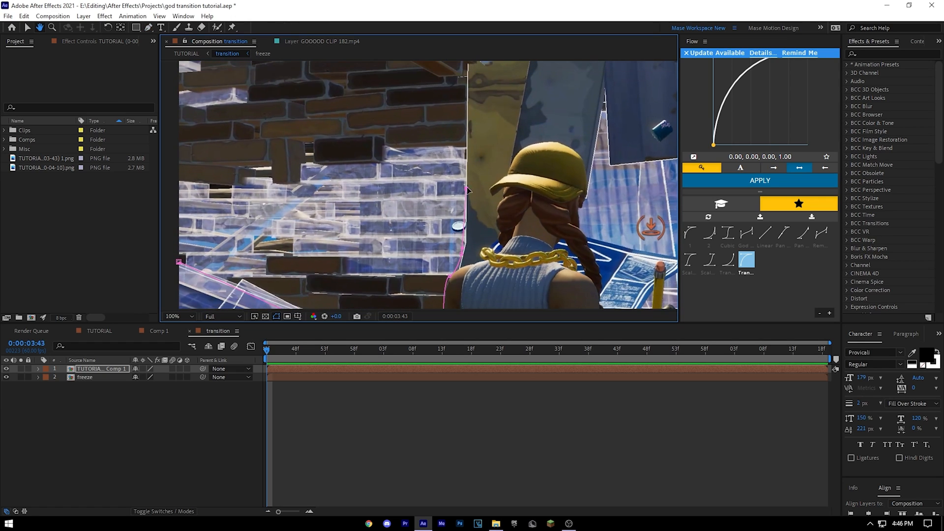
drag(464, 254, 466, 253)
drag(463, 179, 463, 208)
key(g)
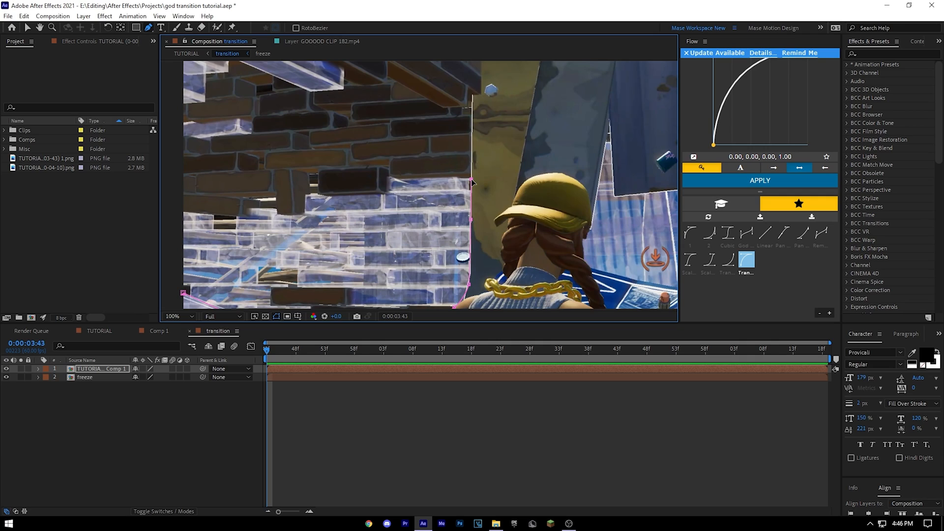
click(471, 142)
click(390, 83)
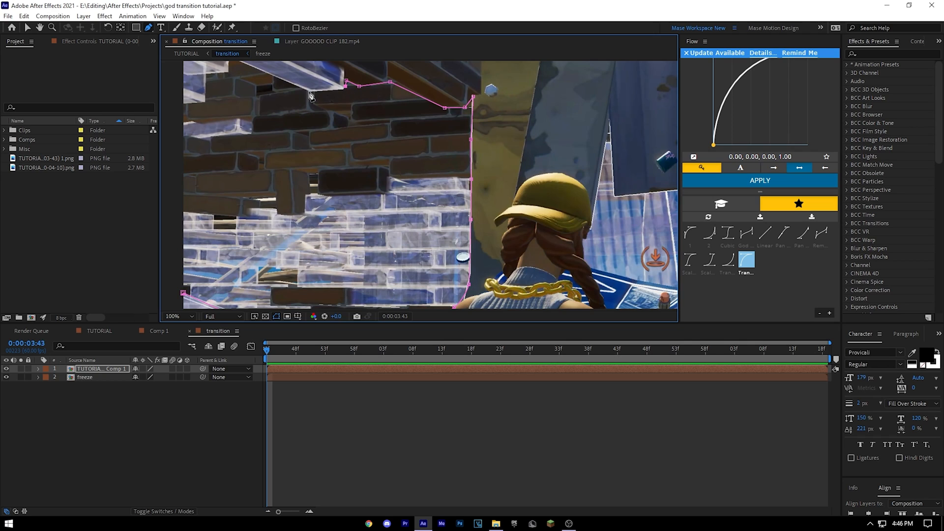
Finish the mask along the remaining ceiling beams to the frame edge, close it around the brick wall and fit the composition view
drag(321, 124, 445, 168)
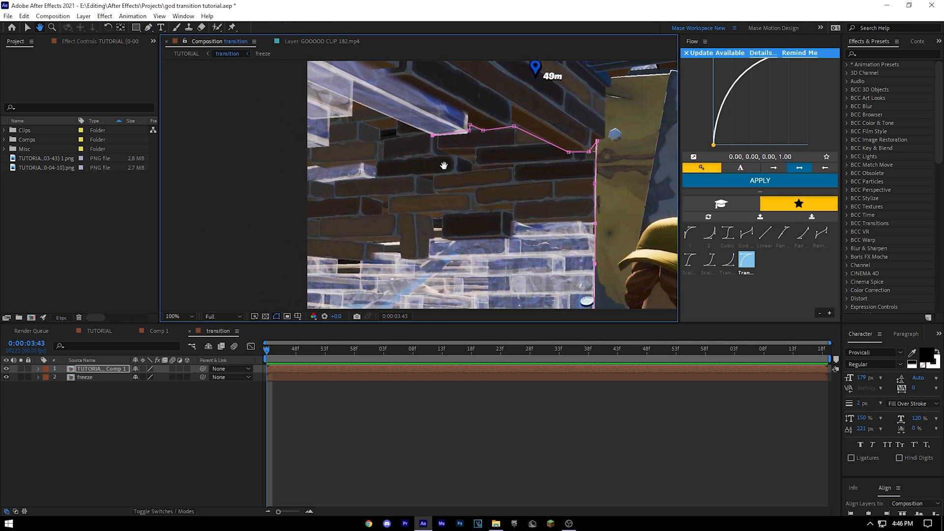
click(355, 103)
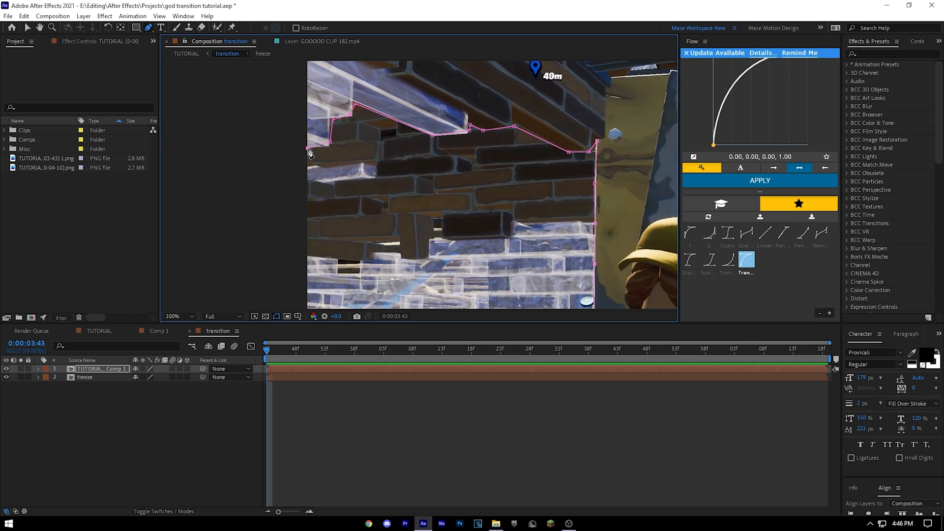
drag(304, 184, 324, 58)
click(327, 213)
click(180, 316)
click(185, 337)
click(207, 408)
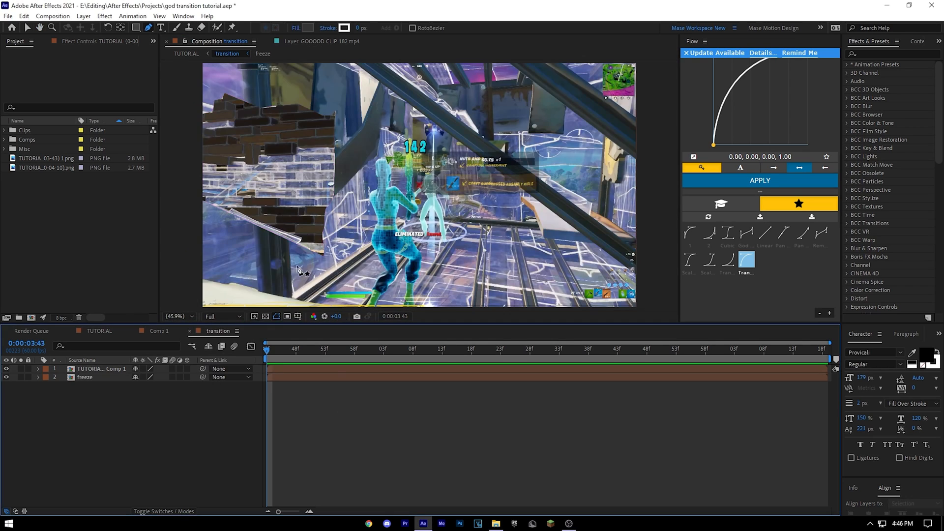
Set the brick wall mask's feather to 20 pixels
click(101, 369)
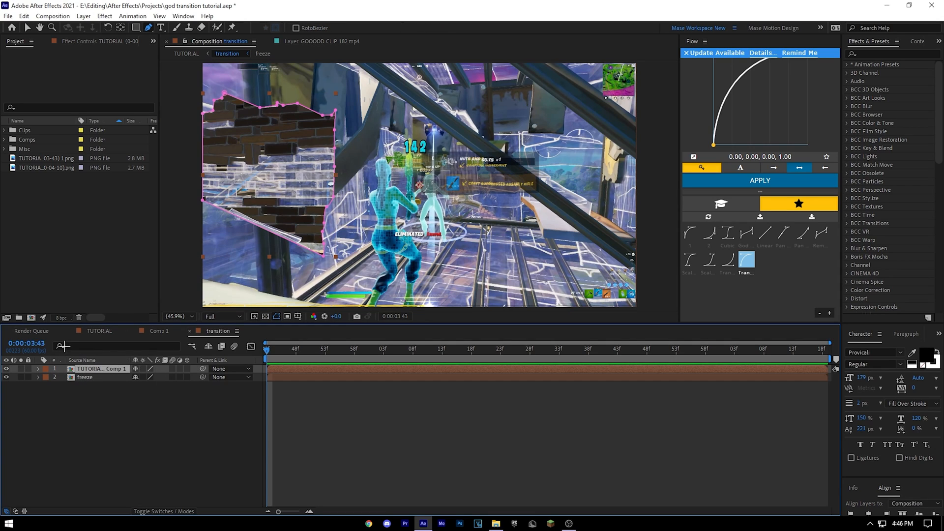
key(f)
click(146, 386)
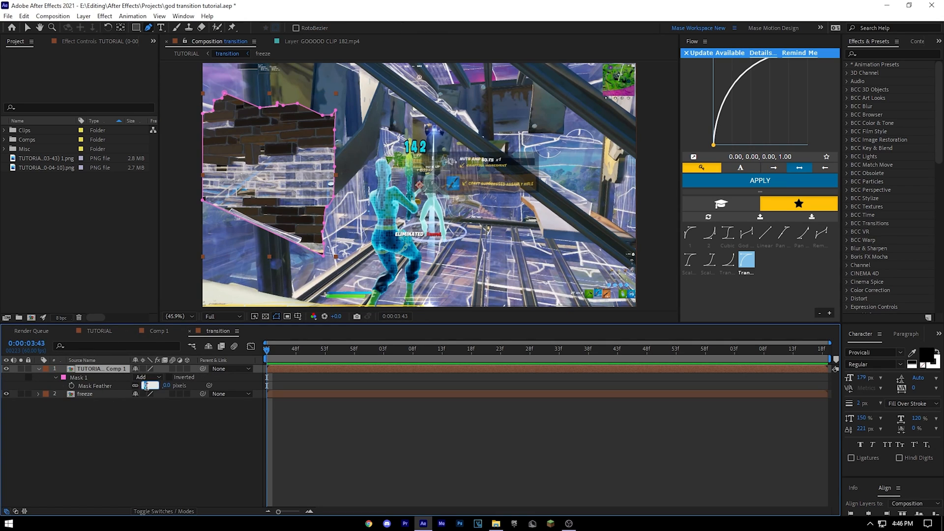
text(20)
key(Return)
click(423, 464)
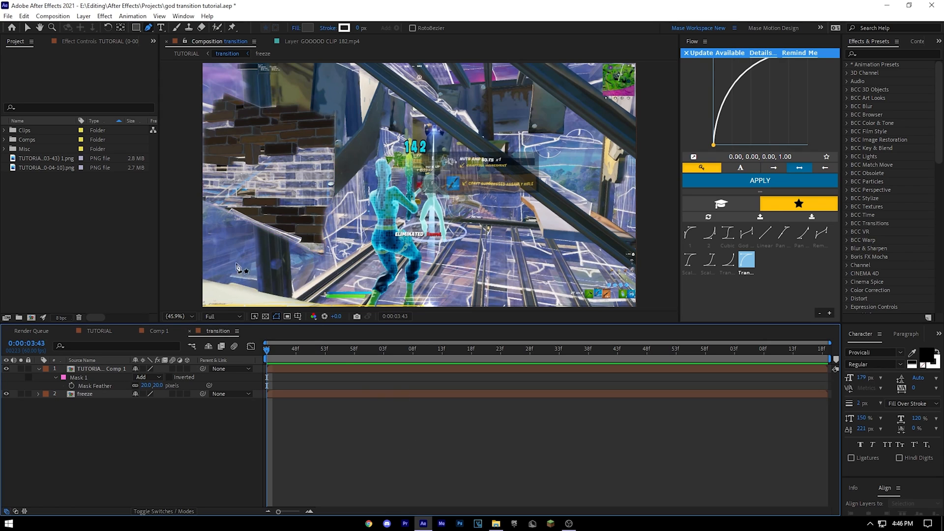
Rename the masked brick wall layer as left wall and return to the Selection tool
click(106, 368)
key(Return)
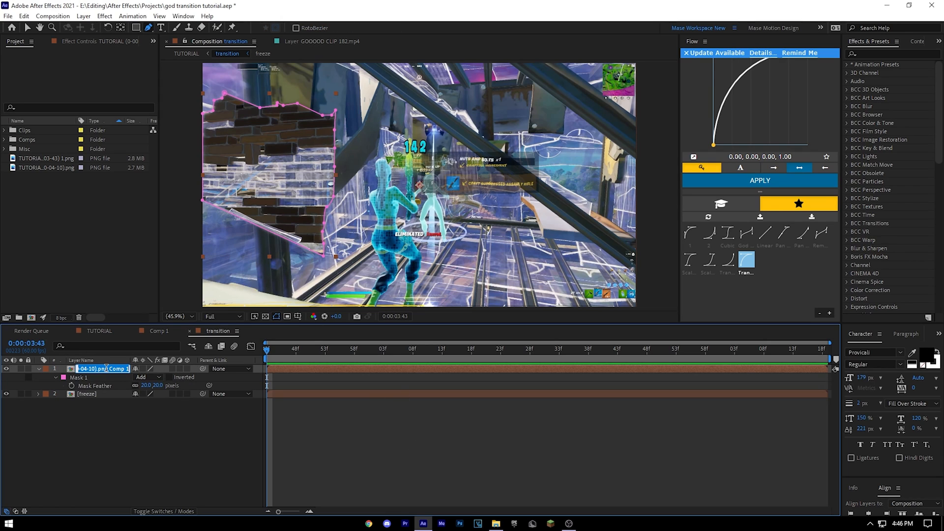
key(BackSpace)
key(Return)
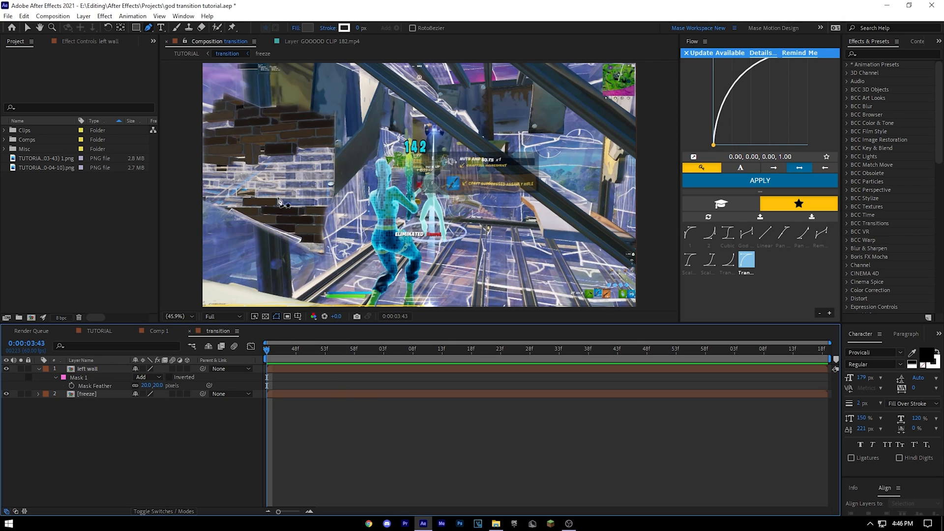
click(29, 26)
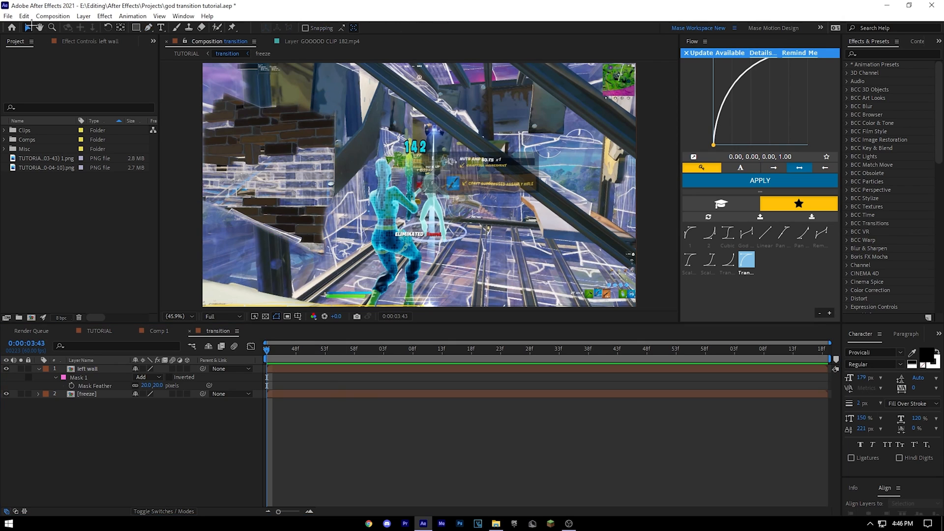
Duplicate the left wall layer as an unmasked copy named skin
click(101, 369)
key(ctrl+d)
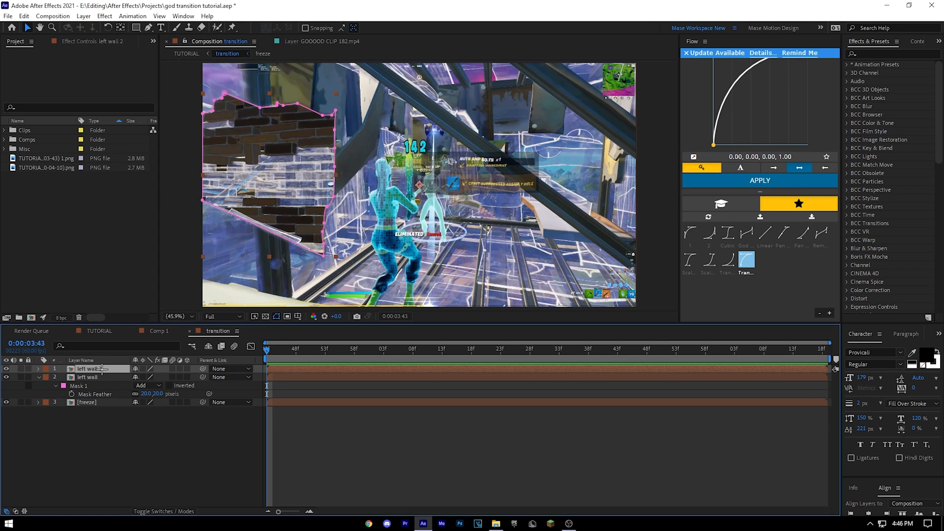
key(m)
click(92, 377)
key(Delete)
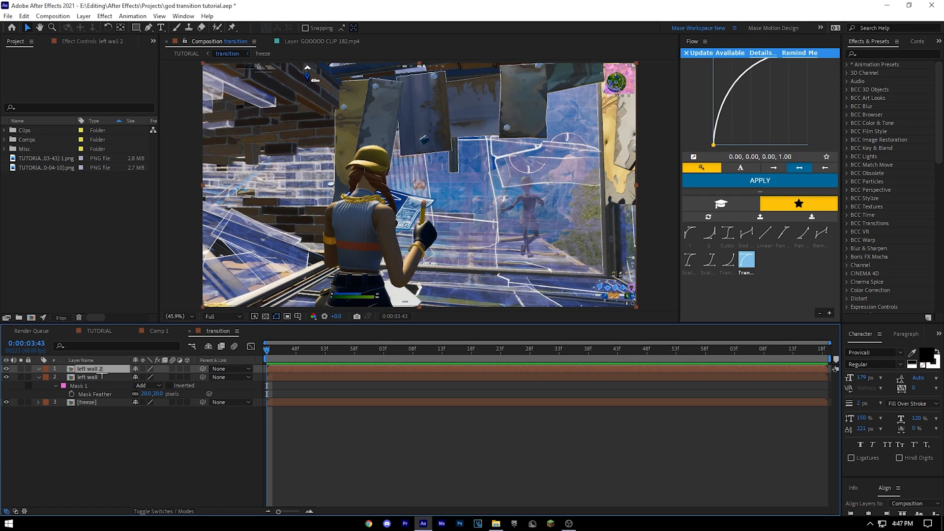
text(skin)
key(Return)
Check the main footage interpretation settings of GOOOOD CLIP 182.mp4 and leave them as they are
click(6, 131)
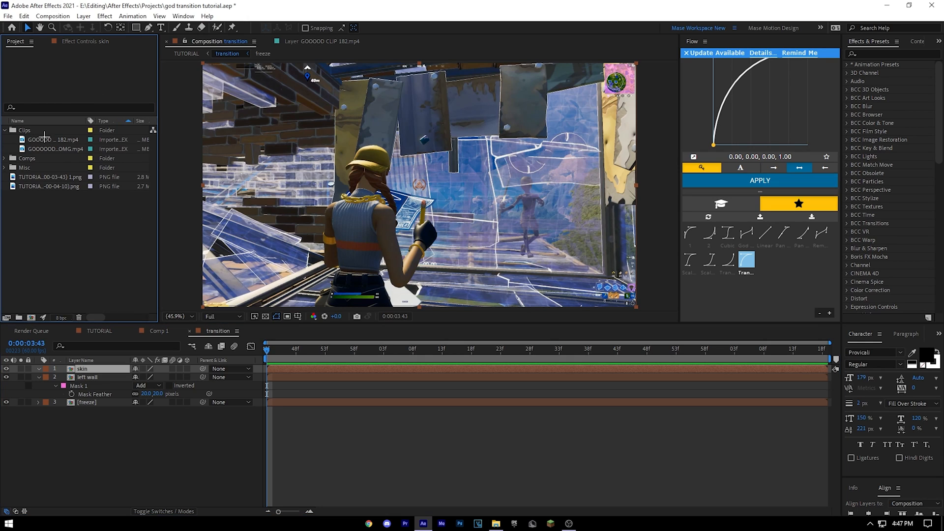
right_click(54, 139)
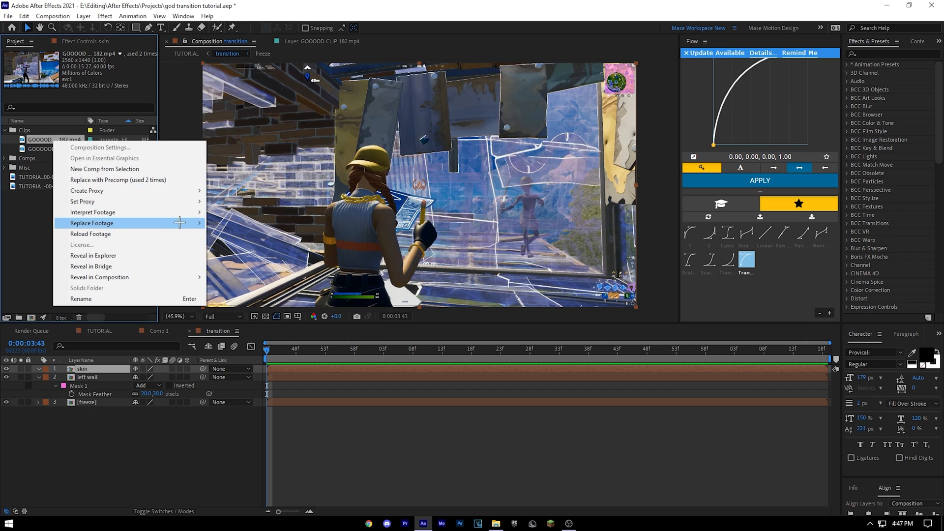
mouse_move(195, 216)
click(229, 212)
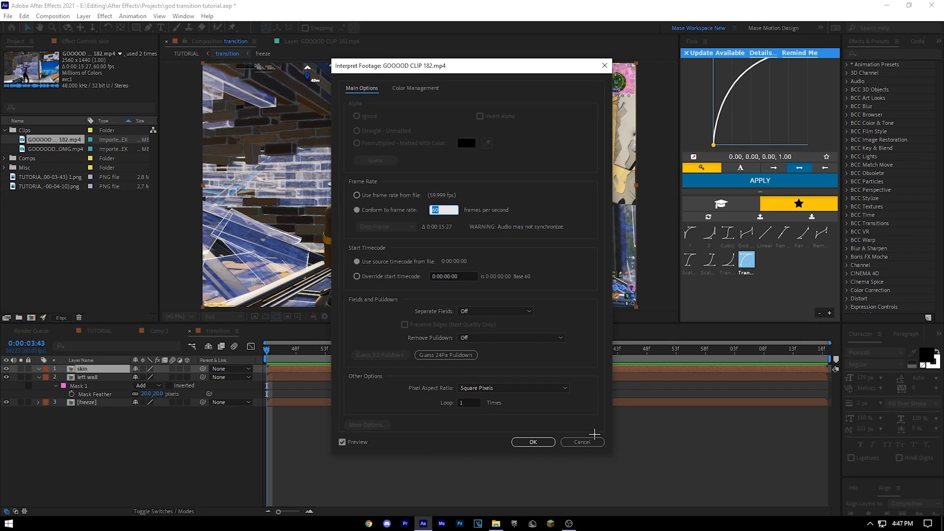
click(588, 441)
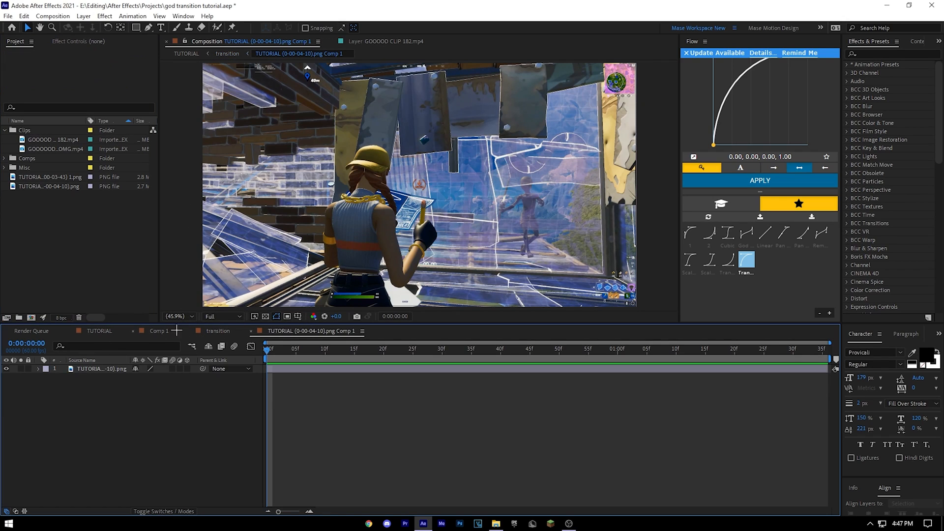
Open the transition comp's skin layer on its own and paint Roto Brush strokes over the character's cap, torso and arms
click(218, 330)
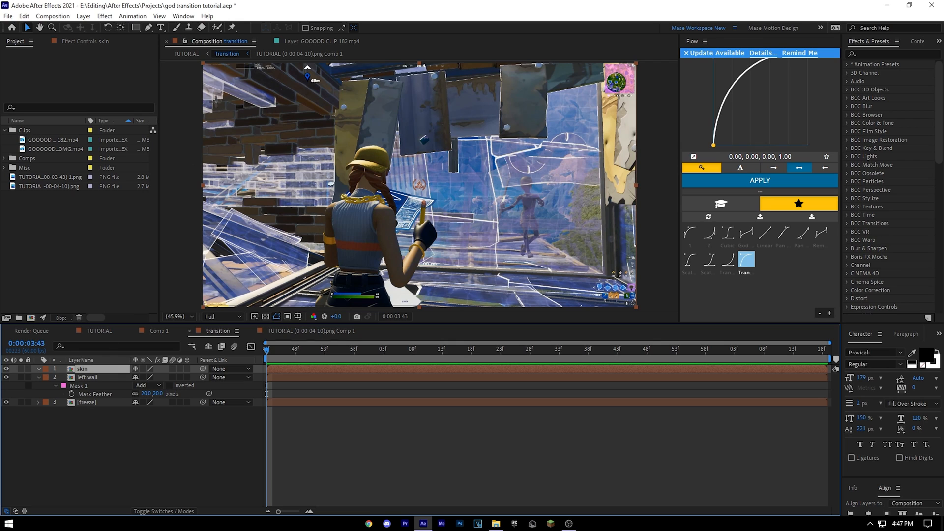
double_click(112, 387)
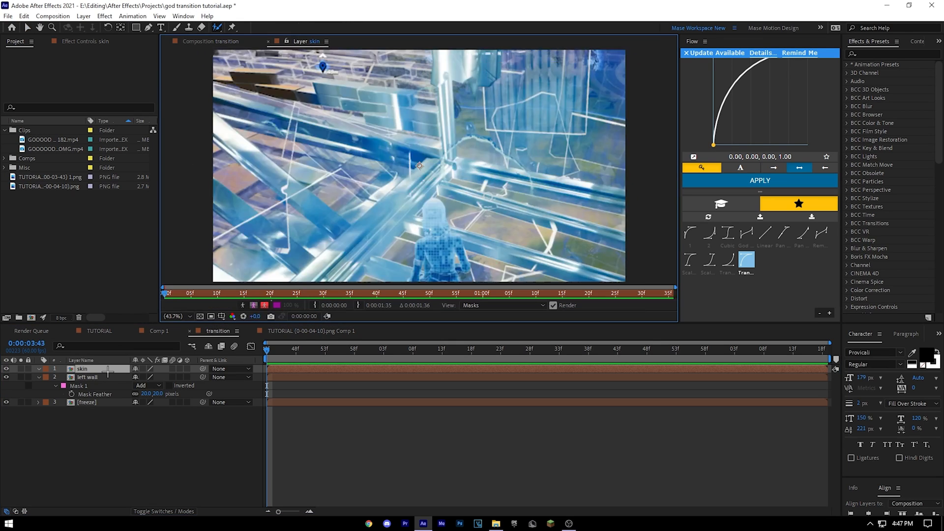
click(216, 28)
scroll(369, 138, up, 1)
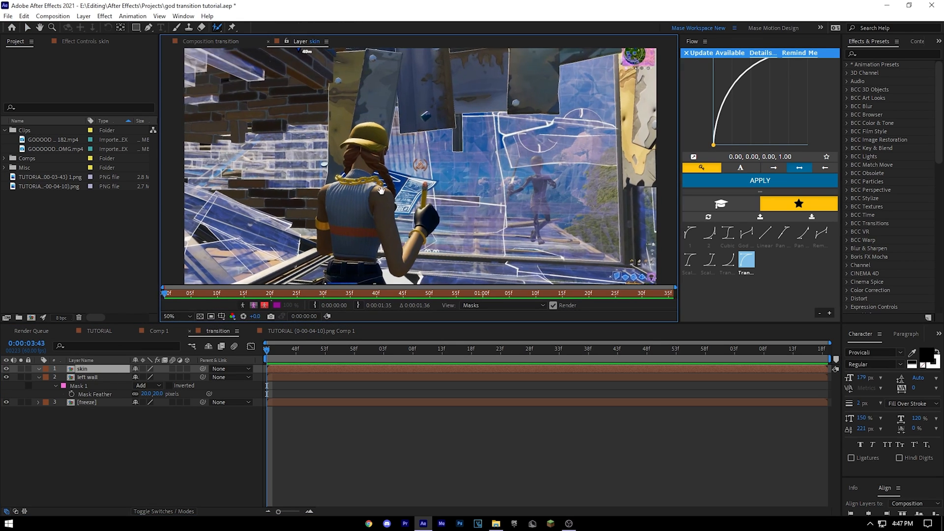
drag(367, 136, 431, 103)
drag(403, 180, 456, 79)
mouse_move(432, 138)
mouse_down()
mouse_move(432, 219)
mouse_move(445, 195)
mouse_up()
scroll(446, 195, up, 1)
mouse_move(432, 235)
mouse_down()
mouse_move(429, 159)
mouse_move(392, 180)
mouse_up()
drag(417, 131, 440, 135)
scroll(440, 135, up, 1)
mouse_move(426, 98)
mouse_down()
mouse_move(352, 176)
mouse_move(384, 187)
mouse_up()
mouse_move(388, 114)
mouse_down()
mouse_move(408, 133)
mouse_move(426, 84)
mouse_up()
Refine the Roto Brush outline along the character's arms and torso, excluding the surrounding bricks, and return to the transition composition
click(219, 28)
key(space)
drag(417, 130, 419, 241)
mouse_move(453, 226)
mouse_down()
mouse_move(476, 127)
mouse_move(458, 181)
mouse_up()
key(space)
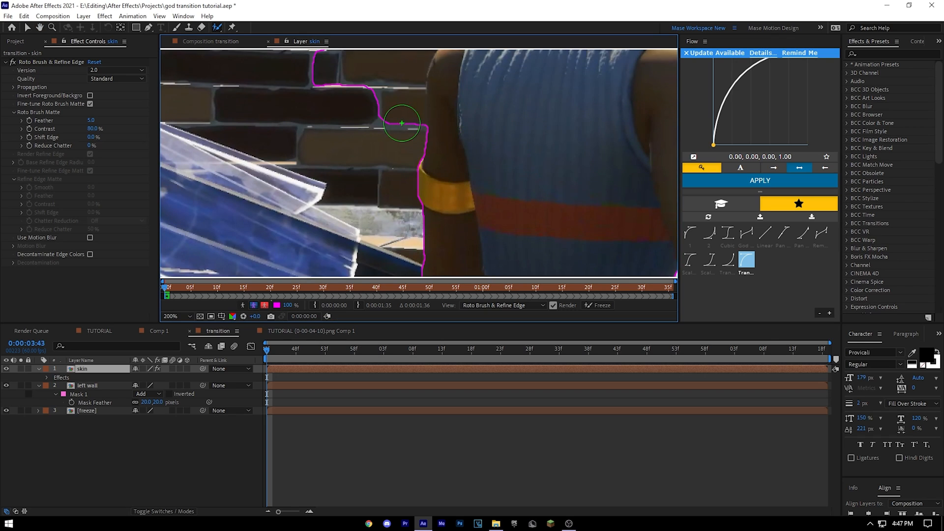
scroll(402, 122, down, 1)
key(space)
drag(404, 123, 398, 185)
key(space)
drag(435, 123, 415, 239)
key(space)
mouse_move(424, 197)
mouse_down()
mouse_move(365, 209)
mouse_move(406, 167)
mouse_up()
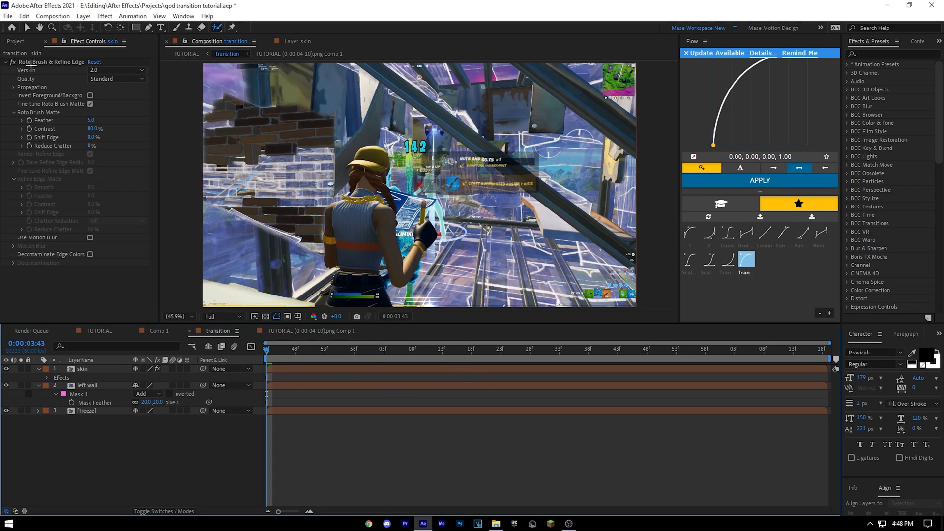
click(27, 27)
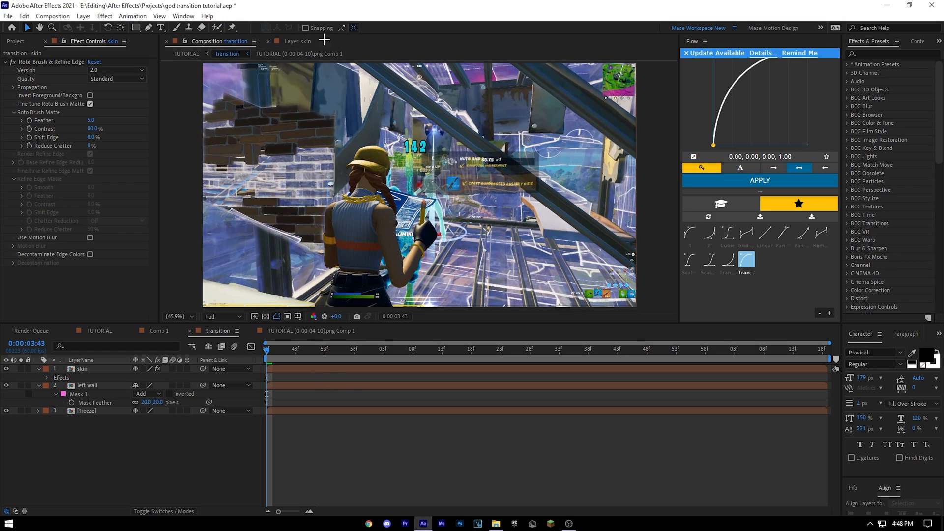
Duplicate the skin layer as a copy without the Roto Brush effect, named front wall
click(132, 370)
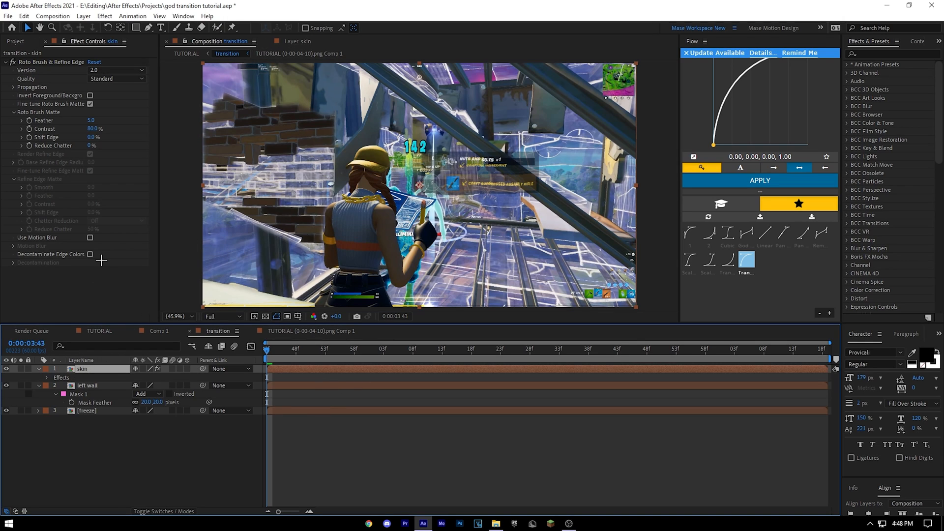
key(ctrl+d)
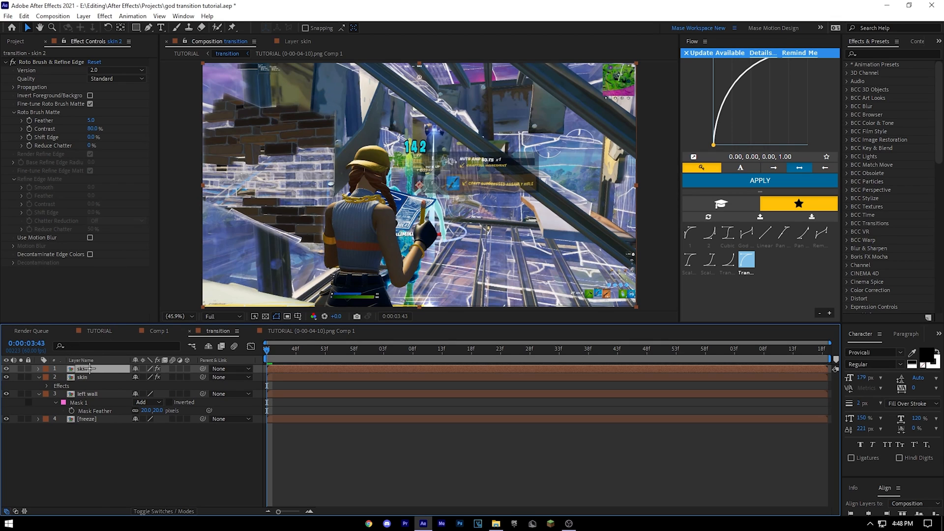
click(40, 62)
key(Delete)
click(100, 371)
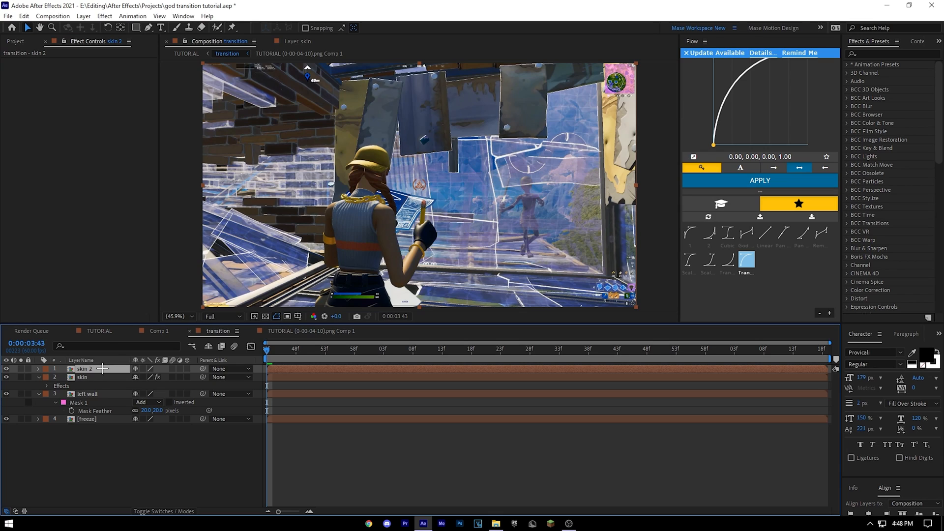
key(Return)
text(front wall)
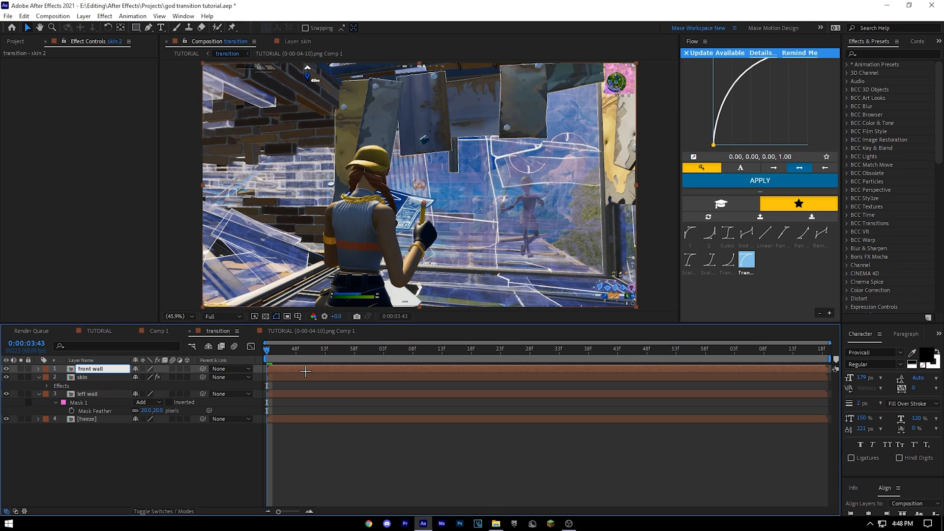
key(Return)
Start a Pen tool mask on the front wall layer along the wall's top, outer vertical and bottom edges to the character's forearm
click(148, 27)
scroll(357, 124, up, 1)
drag(357, 123, 386, 211)
click(364, 161)
drag(646, 140, 573, 112)
click(573, 112)
scroll(573, 148, down, 5)
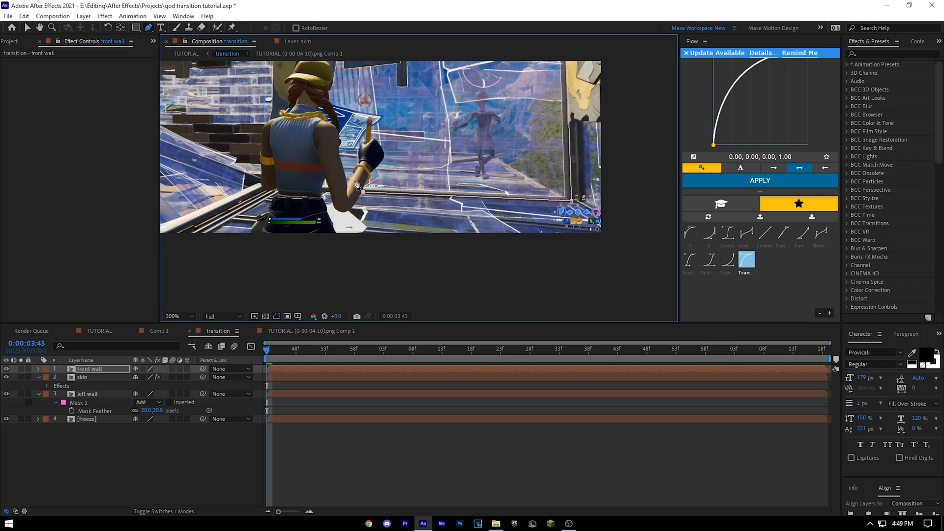
scroll(363, 196, up, 4)
drag(453, 230, 369, 240)
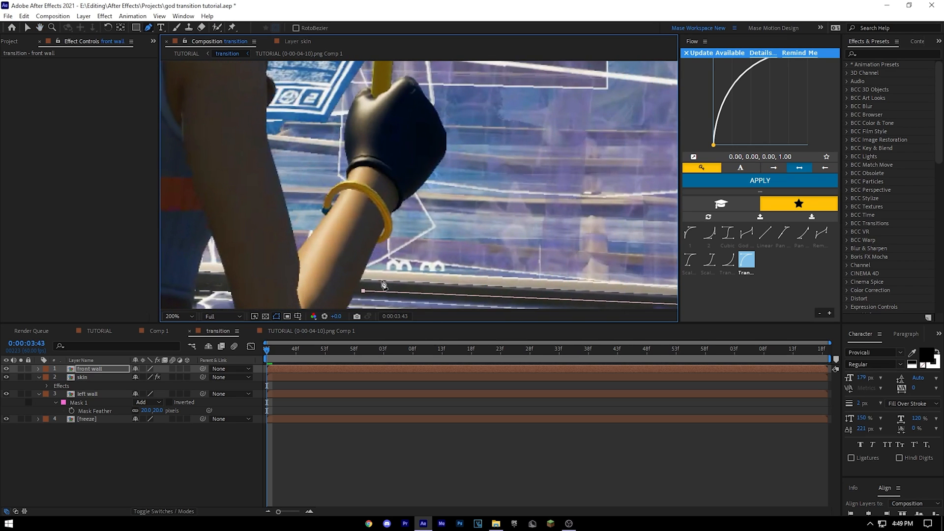
Continue the mask path up the forearm, past the gold bracelet and around the black glove to the pencil
click(360, 290)
click(377, 243)
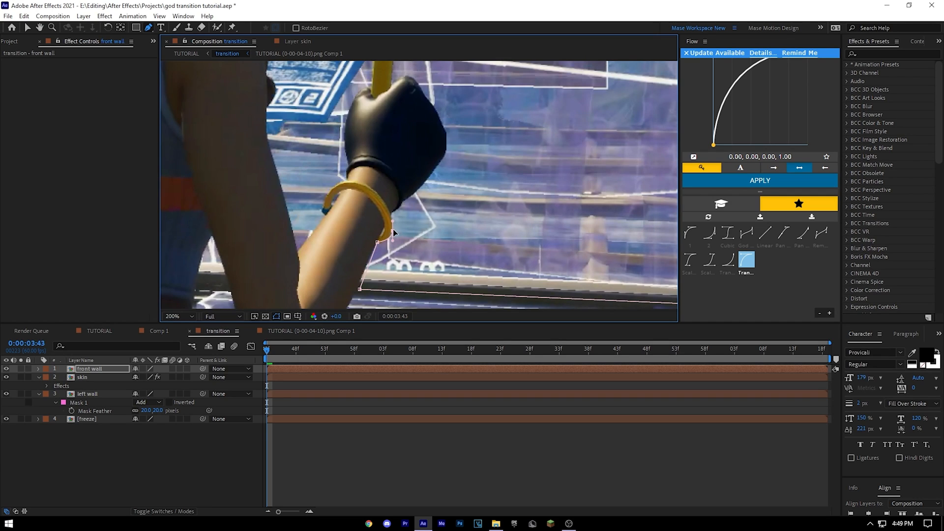
click(429, 176)
click(430, 91)
scroll(432, 99, up, 3)
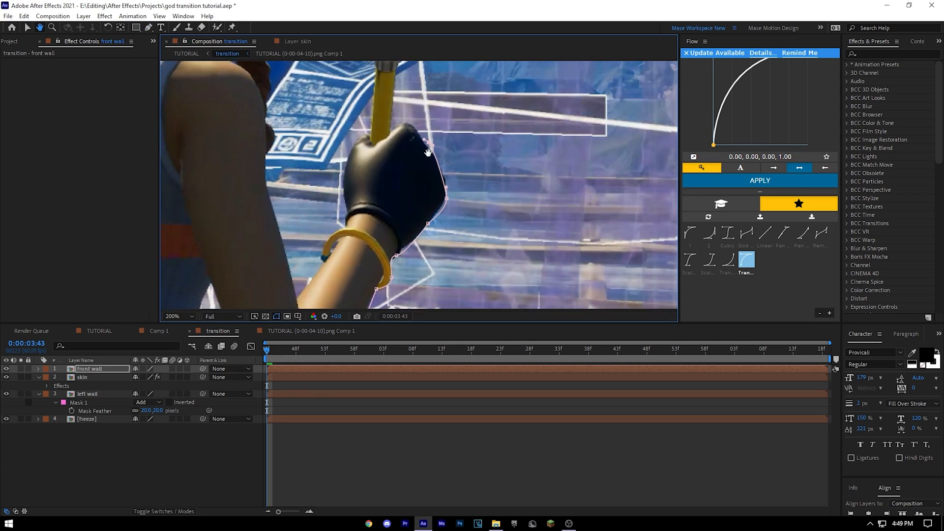
drag(413, 135, 404, 135)
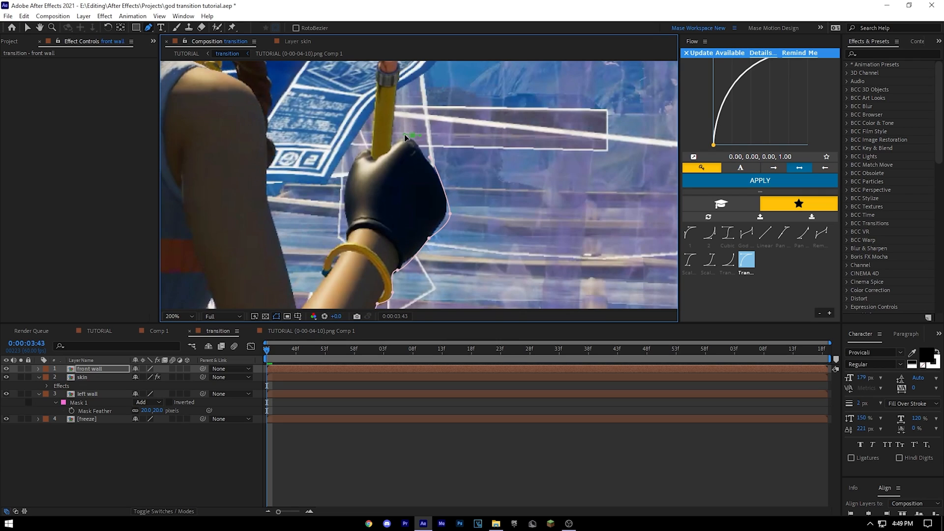
click(411, 129)
click(402, 147)
drag(411, 138, 412, 146)
key(ctrl+z)
Extend the mask path around the pencil and blueprint, then up the character's braid to the side of the cap
drag(404, 102, 483, 121)
scroll(420, 143, down, 1)
drag(464, 174, 445, 184)
click(350, 166)
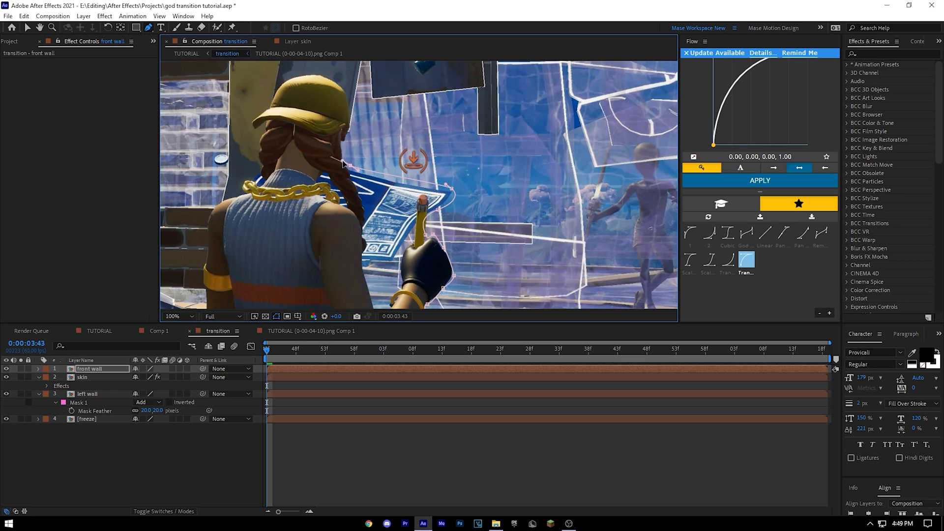
click(350, 124)
Trace the mask path over the yellow cap and down the far side of the hair to the shoulder
drag(359, 119, 392, 202)
drag(361, 158, 379, 183)
click(313, 162)
drag(364, 203, 414, 214)
click(410, 180)
click(406, 222)
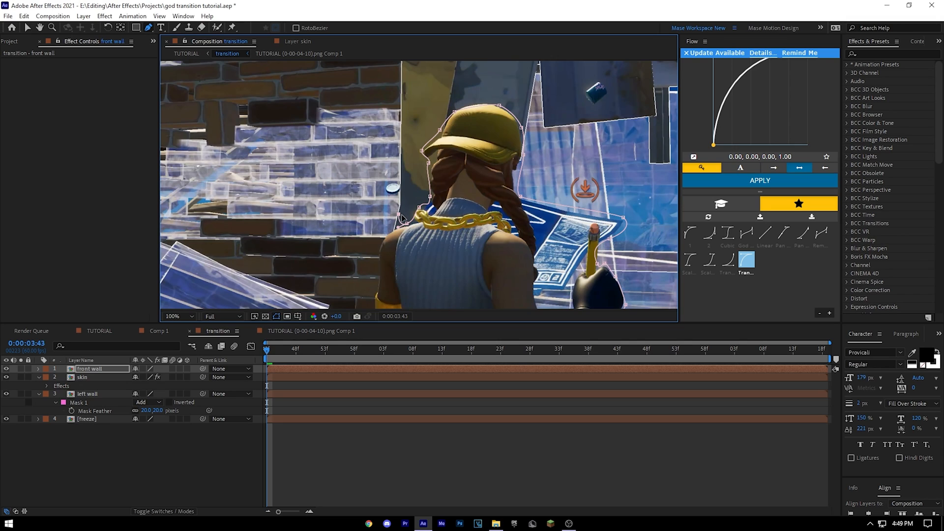
Finish the mask up the yellow panel's outer edge, close it at the wall's upper corner and fit the composition view
drag(399, 227, 393, 229)
click(401, 162)
key(space)
drag(400, 131, 396, 176)
click(399, 159)
key(space)
drag(400, 123, 364, 196)
scroll(373, 167, down, 4)
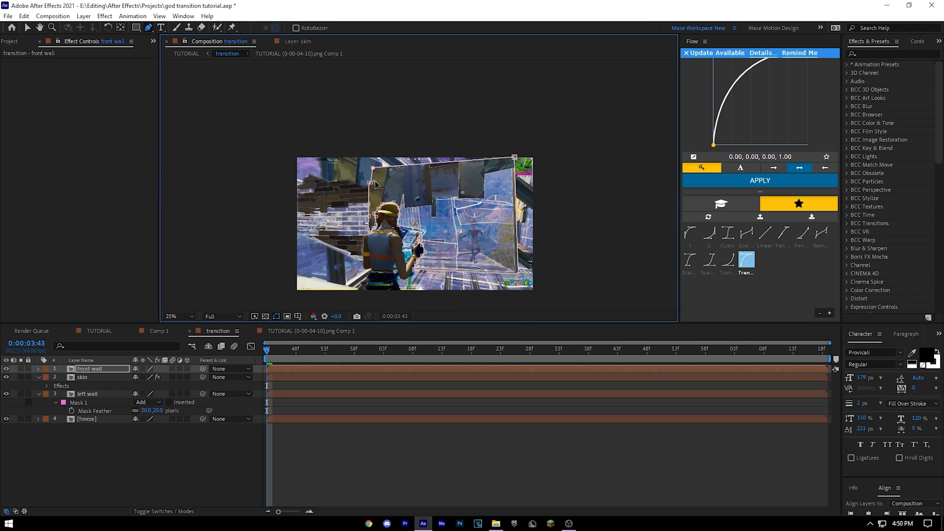
key(shift+slash)
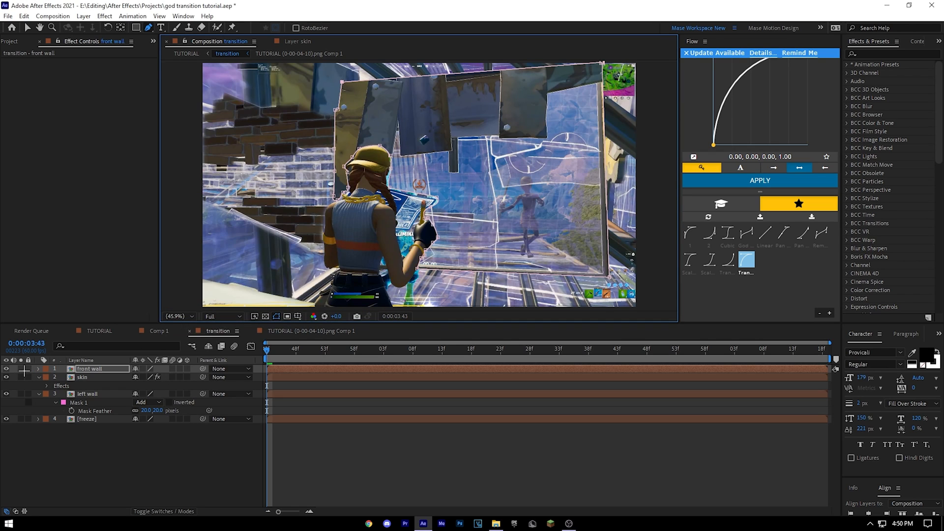
Solo the front wall layer and set its mask feather to 20 pixels
click(21, 368)
click(248, 436)
click(120, 370)
key(f)
click(144, 385)
text(20)
key(Return)
click(287, 467)
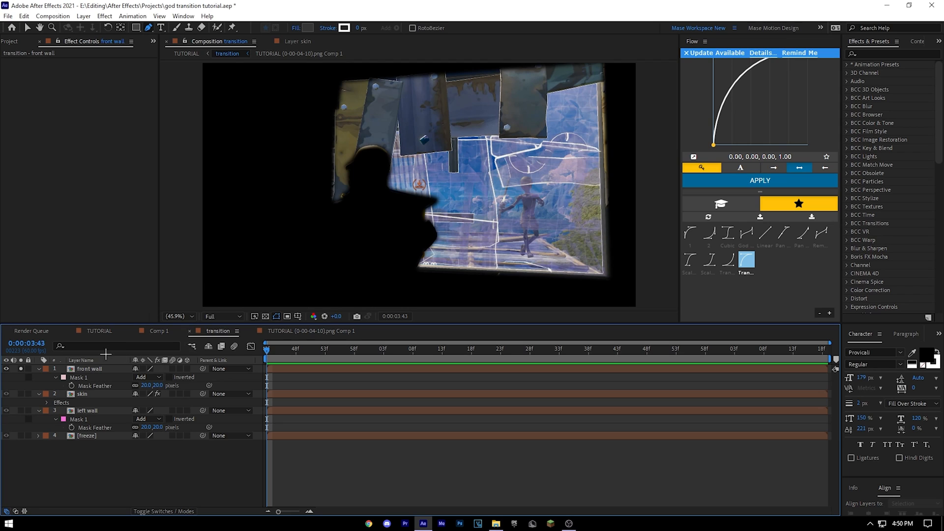
Examine the feathered mask edge around the yellow panel and cap cutout up close, then fit the composition view
click(86, 377)
scroll(369, 146, up, 1)
drag(343, 150, 399, 148)
scroll(371, 230, up, 1)
drag(355, 187, 400, 221)
key(v)
click(375, 459)
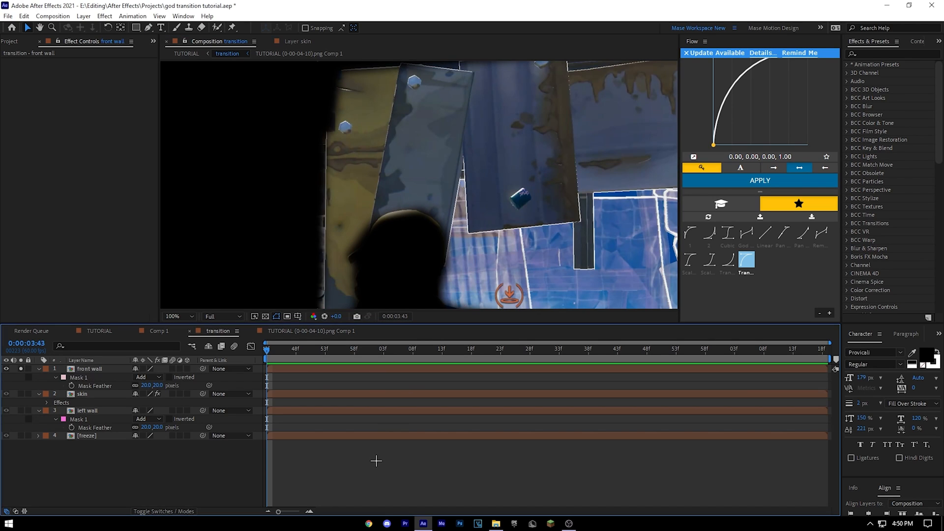
click(178, 316)
click(179, 331)
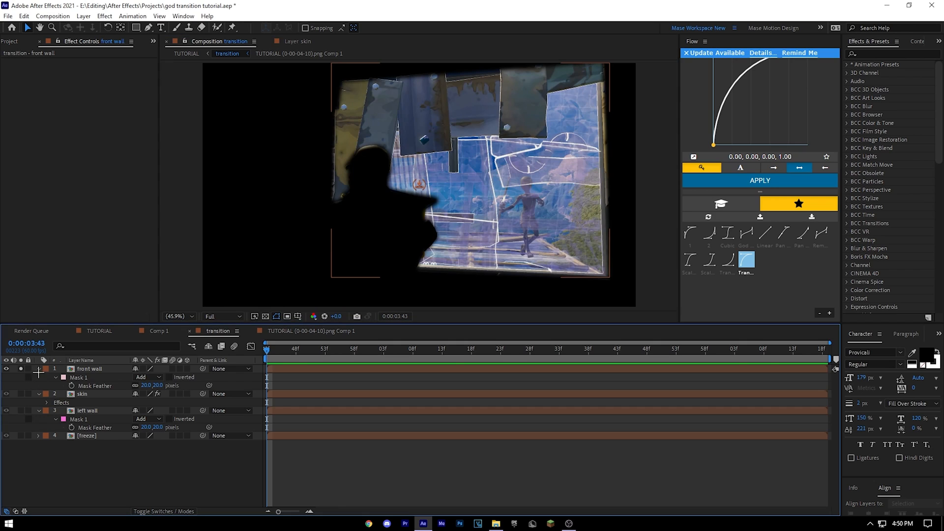
Collapse the expanded properties of the front wall, left wall and skin layers and turn off the front wall's solo
click(38, 368)
click(41, 386)
click(39, 393)
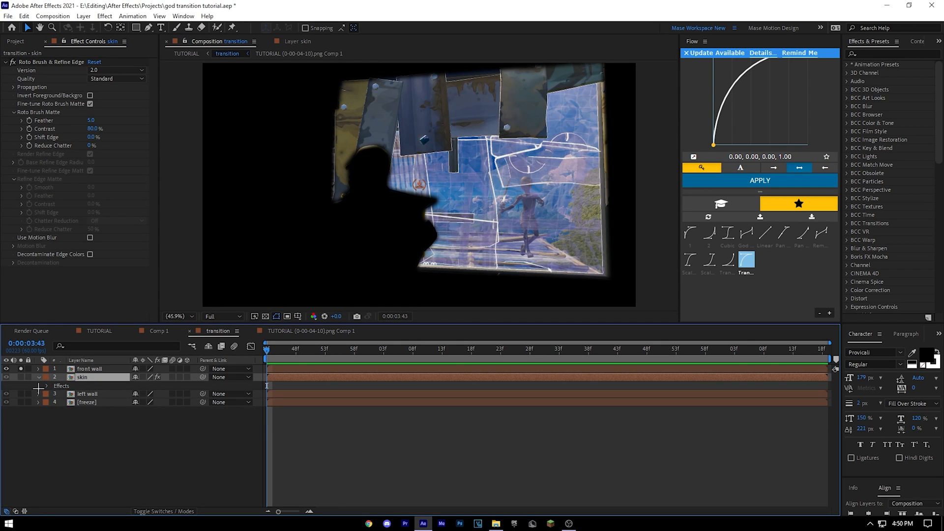
click(39, 377)
click(21, 369)
Duplicate the front wall layer and delete the copy's mask
click(90, 369)
key(ctrl+d)
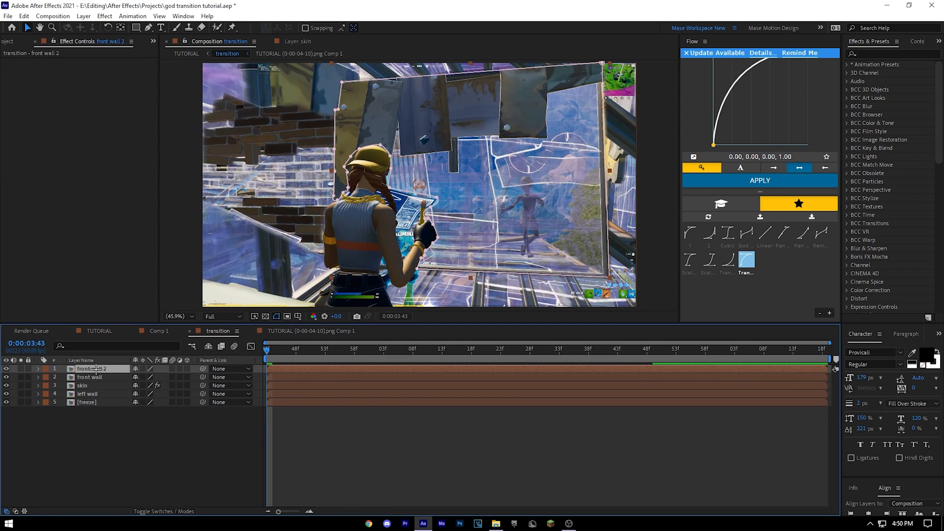
key(m)
click(83, 377)
key(Delete)
click(152, 426)
click(89, 362)
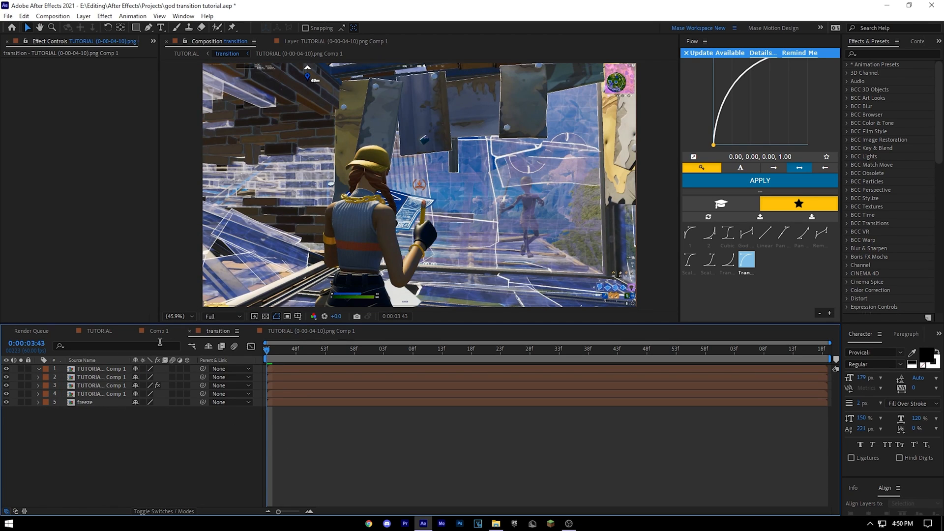
key(r)
key(g)
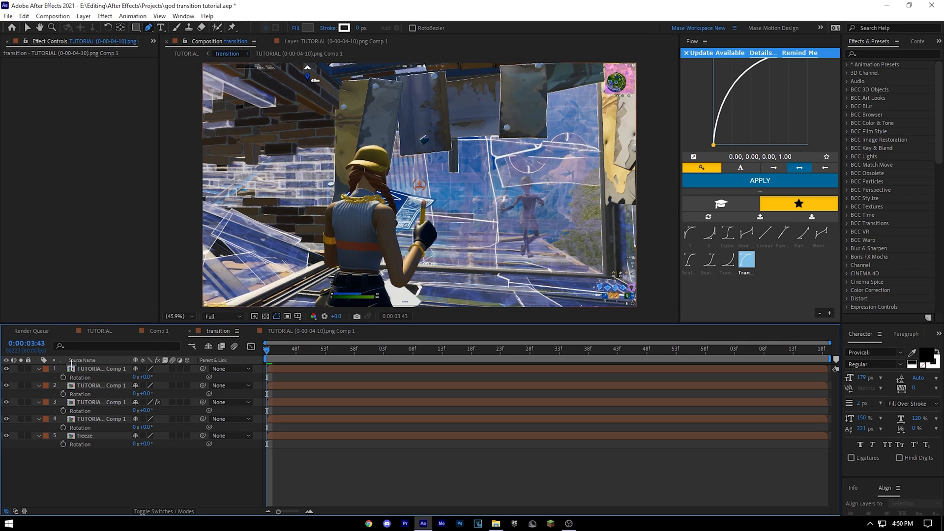
click(36, 369)
key(ctrl+a)
click(38, 369)
click(89, 426)
click(83, 360)
Rename the duplicated front wall layer as "right wall"
click(85, 376)
click(86, 369)
key(Return)
text(righ)
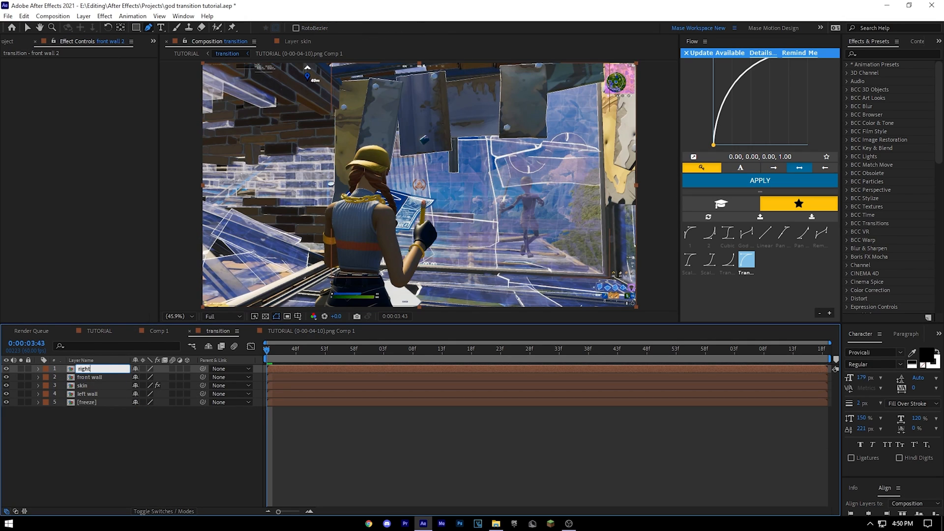
text(t wall)
key(Return)
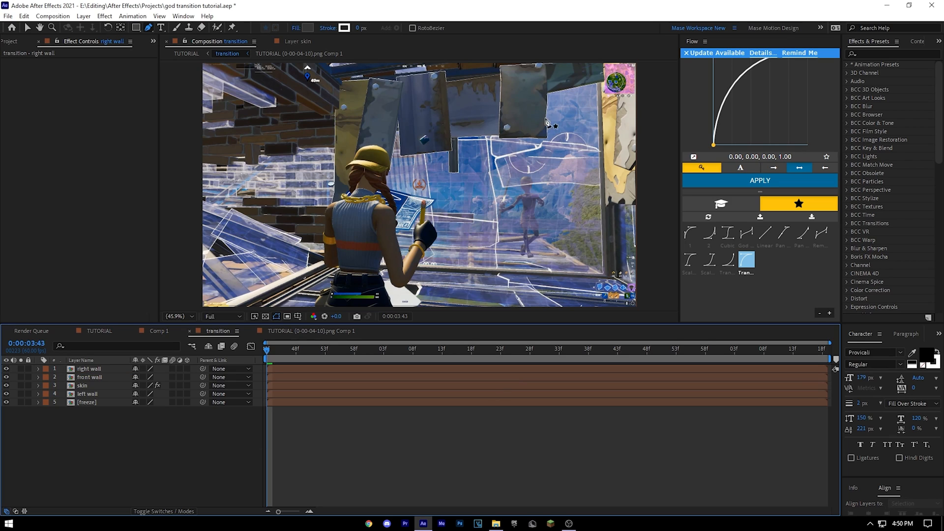
Switch to the Selection tool, clear the layer selection and save the project
click(27, 28)
click(381, 411)
key(ctrl+s)
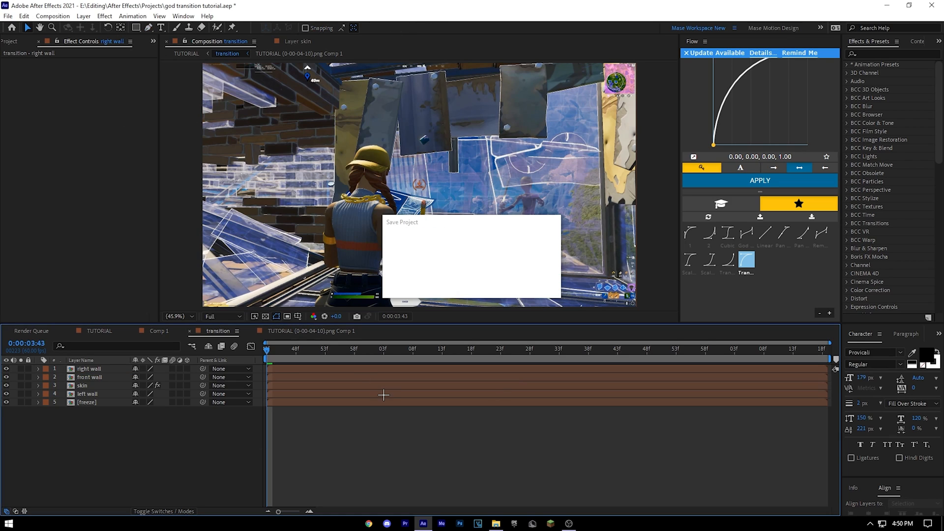
right_click(361, 448)
click(338, 448)
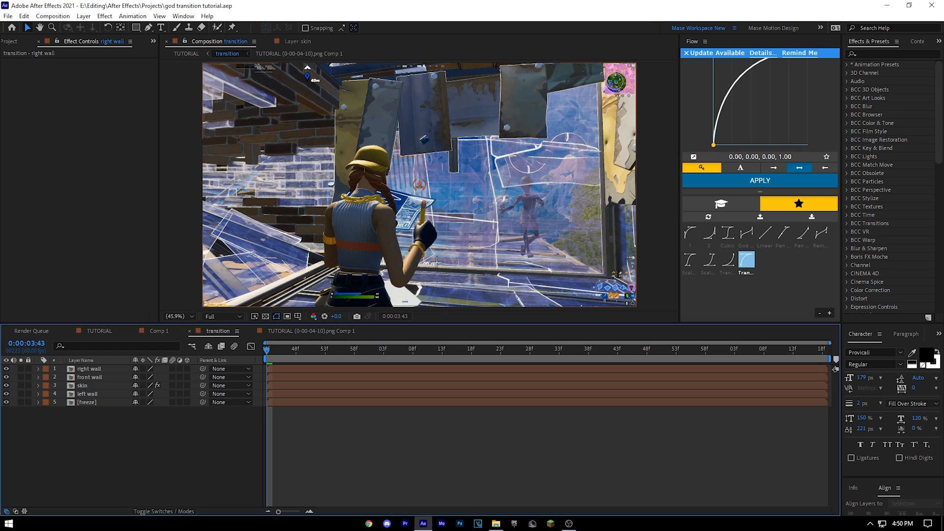
Switch from the Pen tool back to the Selection tool with no layer selected
click(101, 369)
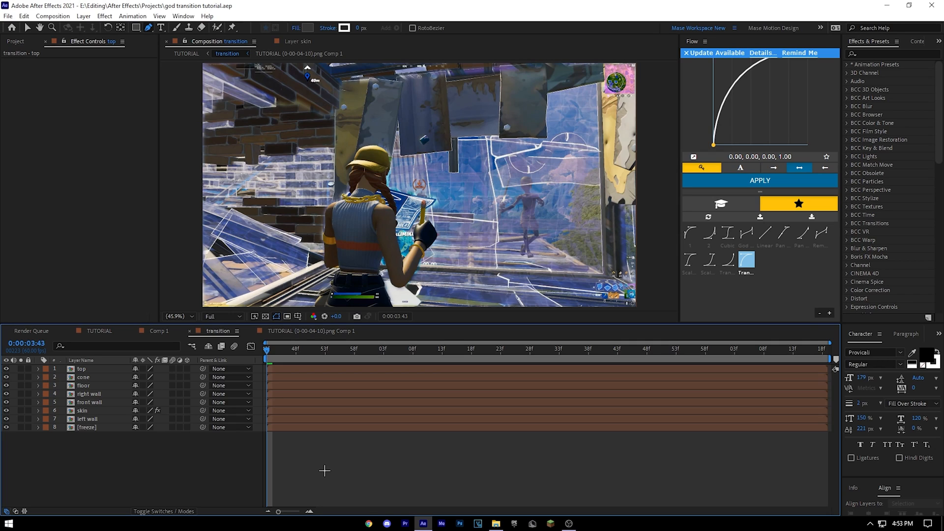
right_click(382, 457)
key(Escape)
click(26, 28)
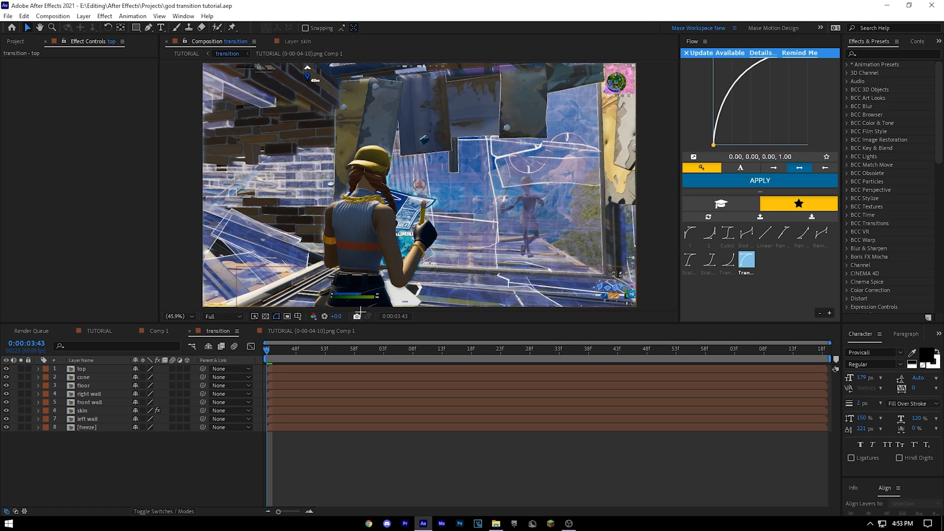
Solo the freeze layer to view the outgoing frame alone, then turn its solo off and save the project
click(88, 427)
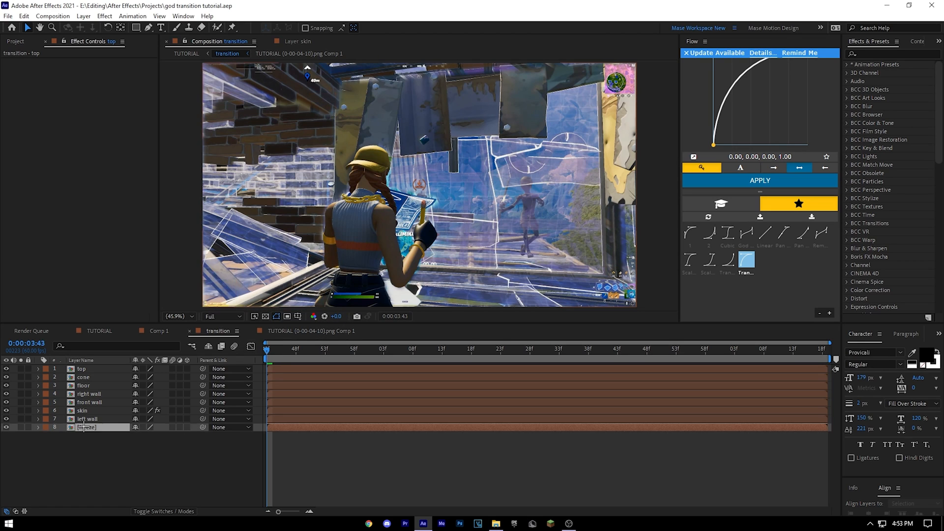
click(21, 427)
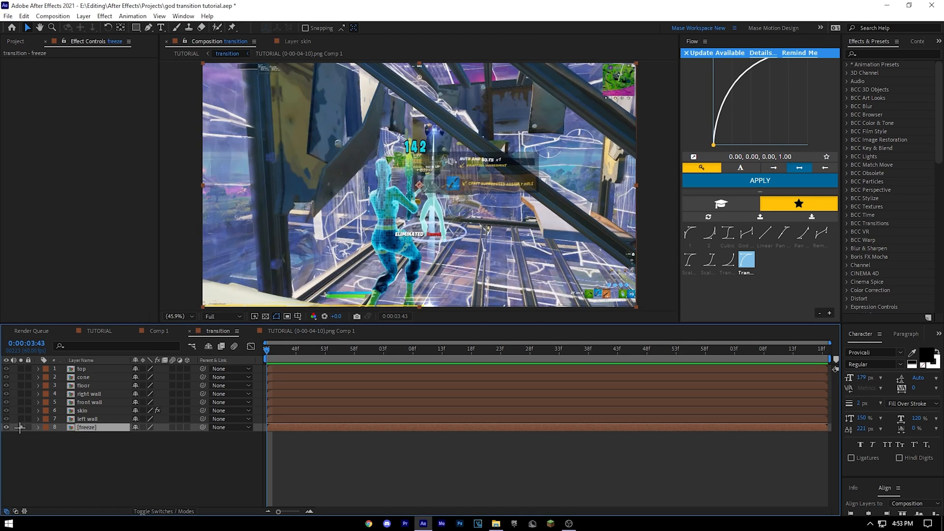
click(20, 428)
click(146, 481)
key(ctrl+s)
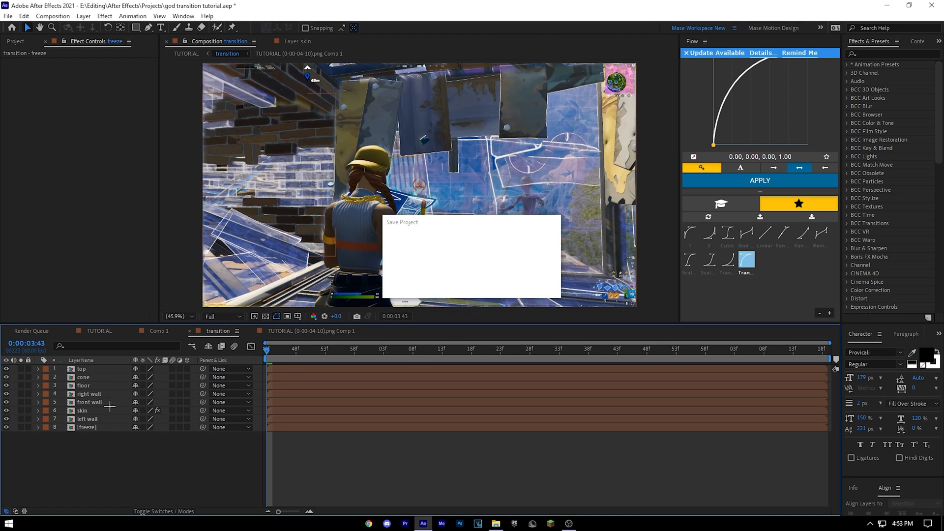
Select the top layer and solo it briefly to check which part of the image it covers
click(72, 369)
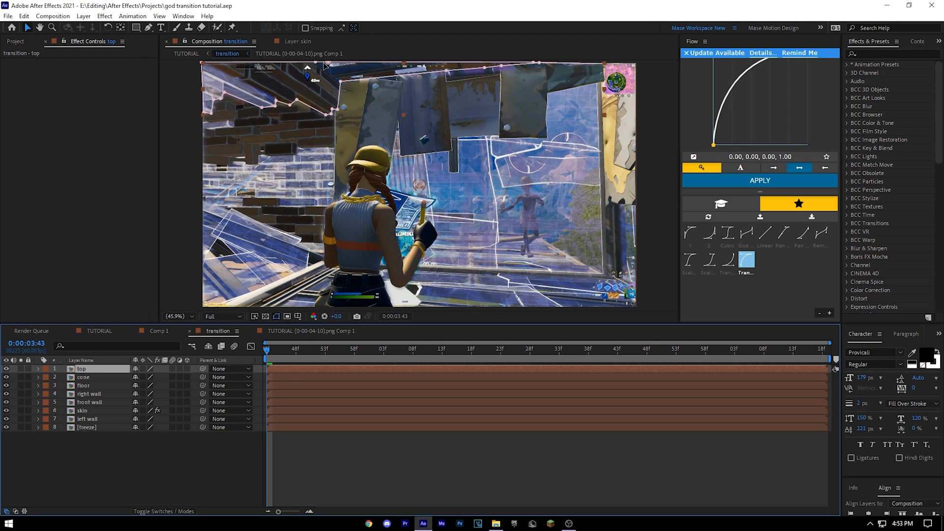
click(21, 369)
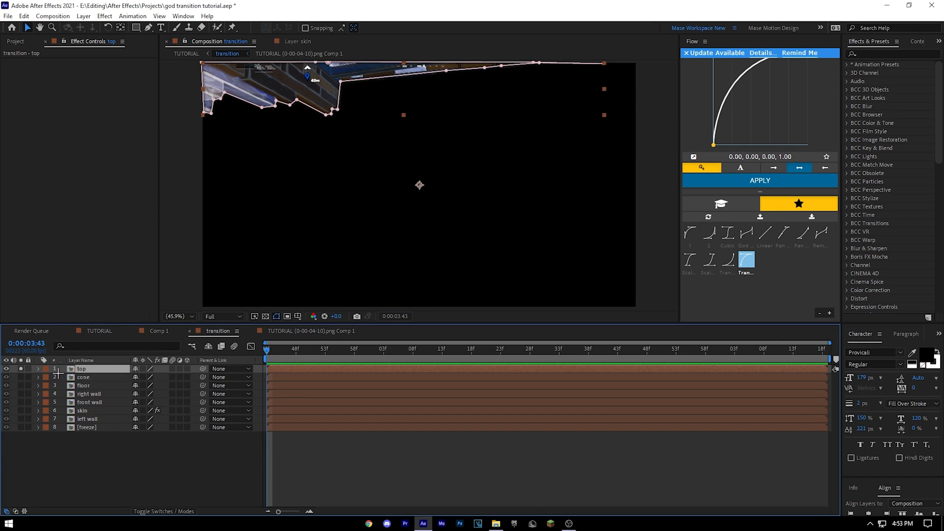
click(21, 369)
Reveal the top layer's position, scale and rotation, and keep keyframing enabled only for position at 0:00:03:43
key(s)
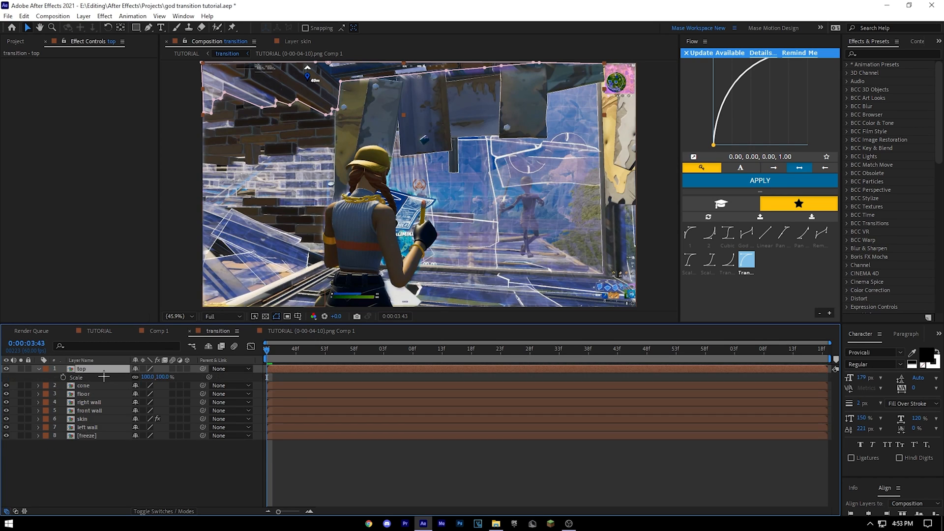
key(shift+r)
key(shift+p)
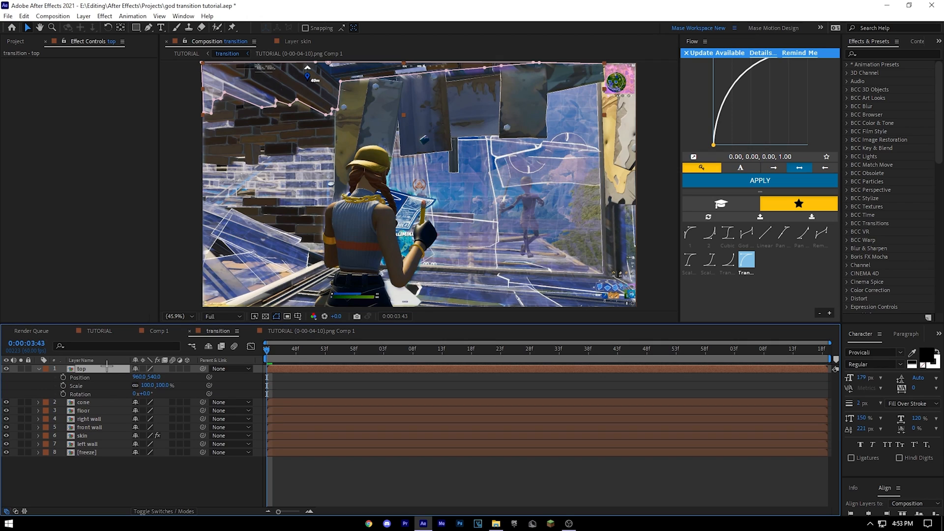
drag(63, 377, 69, 396)
click(63, 385)
click(311, 384)
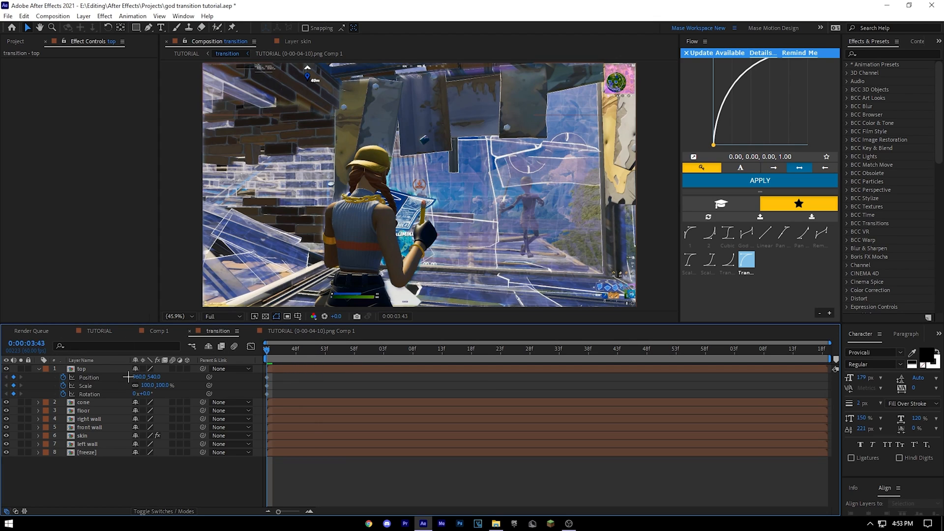
click(62, 384)
click(63, 394)
Move the top layer's position keyframe to the layer's end and set its starting position to 960, 272
click(267, 377)
drag(740, 377, 825, 379)
click(327, 391)
drag(158, 378, 23, 377)
click(425, 372)
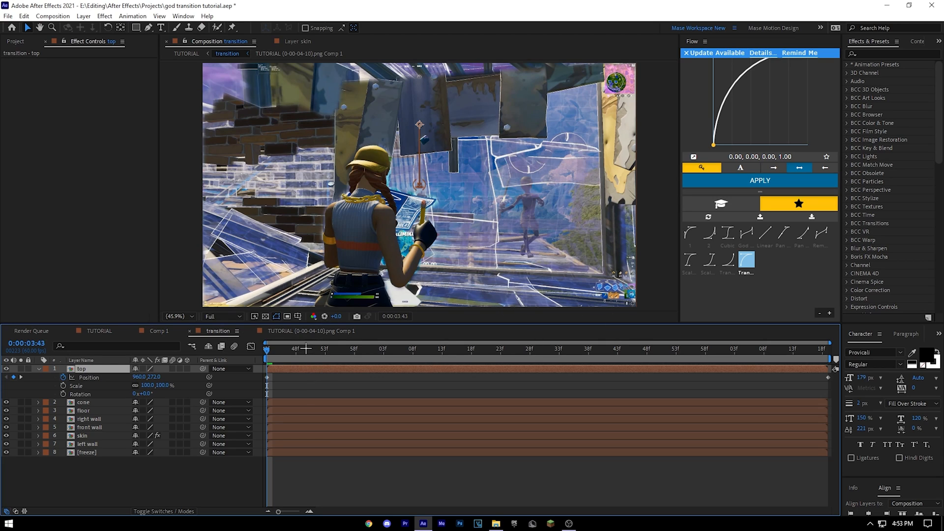
right_click(356, 388)
key(Escape)
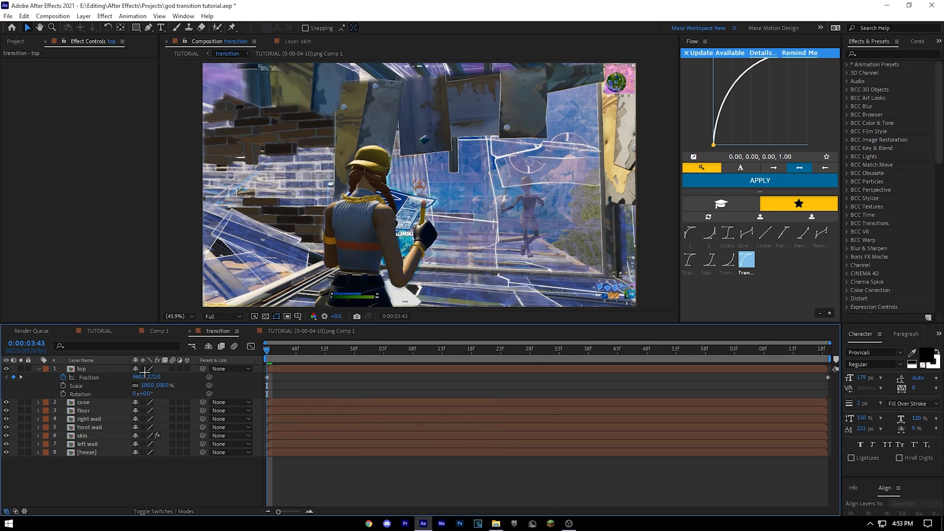
Preview the top layer's movement with the skin layer hidden, then show skin again and collapse the top layer's properties
drag(280, 349, 635, 349)
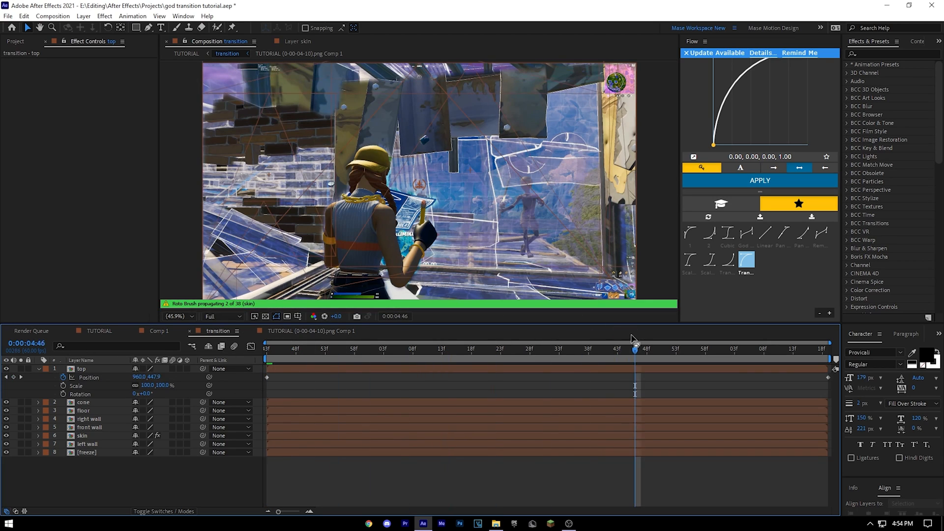
click(224, 316)
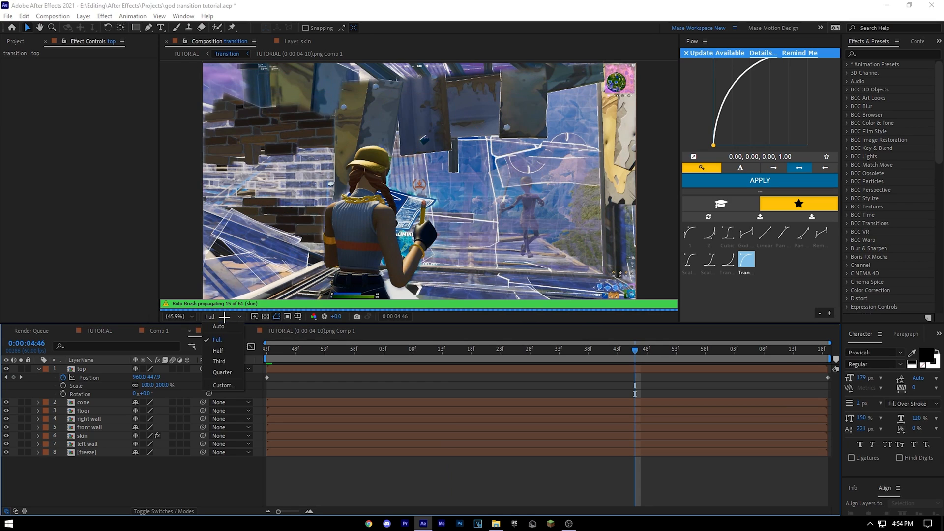
click(242, 361)
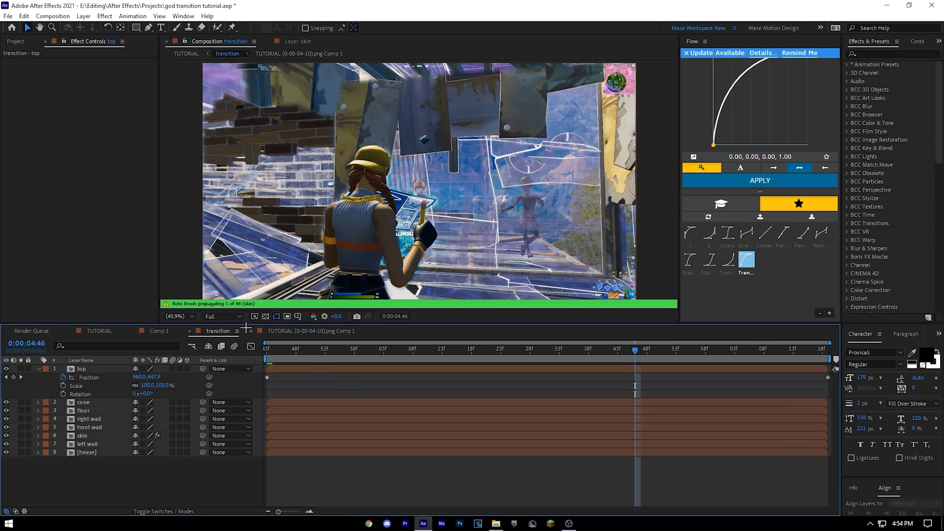
click(7, 435)
click(376, 350)
key(space)
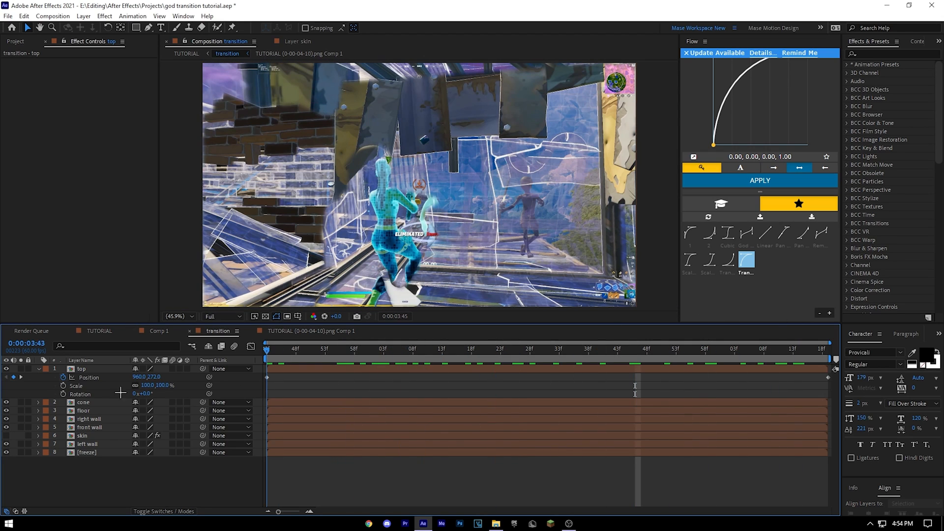
click(7, 435)
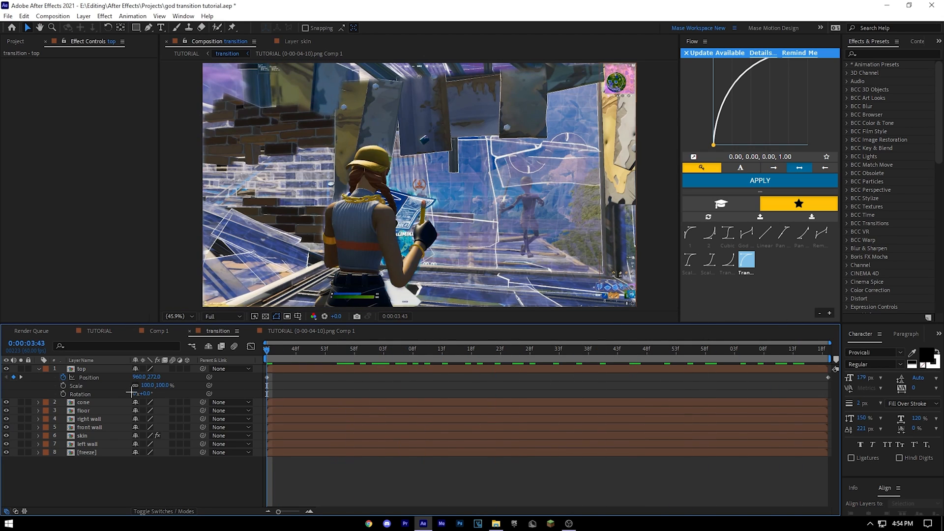
click(38, 368)
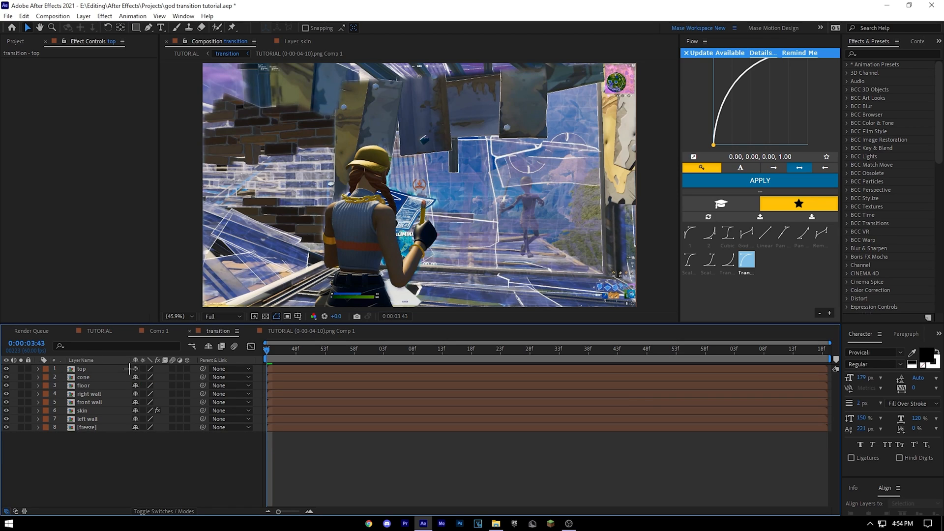
Add position and rotation keyframes to the cone layer at 0:00:03:43
click(74, 377)
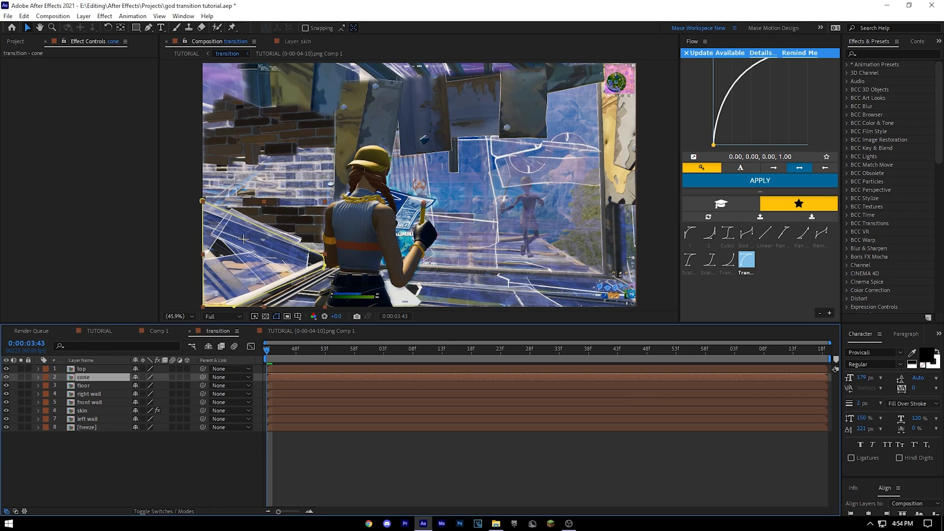
key(s)
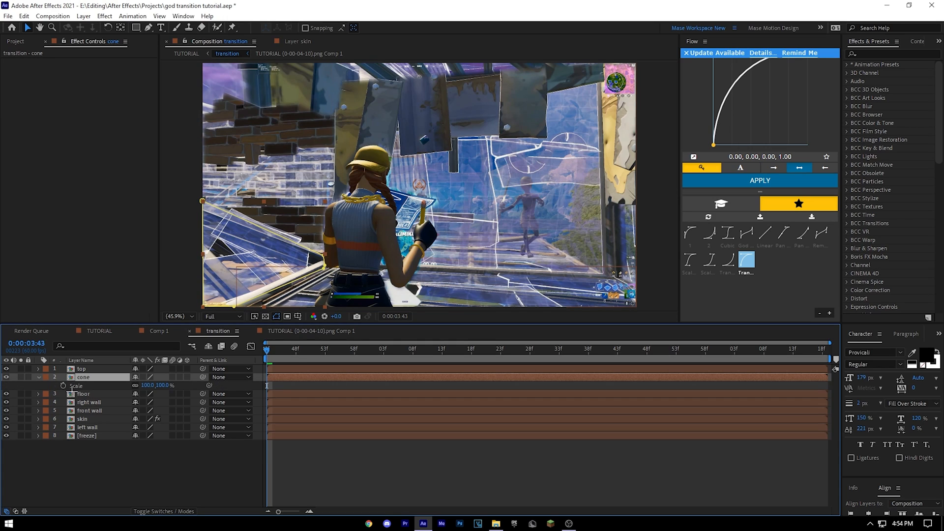
key(p)
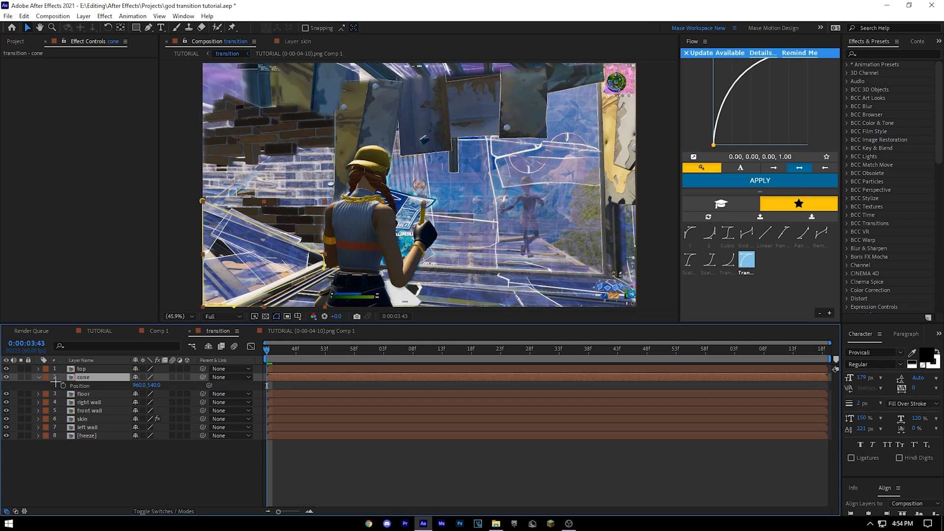
click(63, 386)
key(shift+r)
click(63, 394)
click(91, 378)
key(u)
key(u)
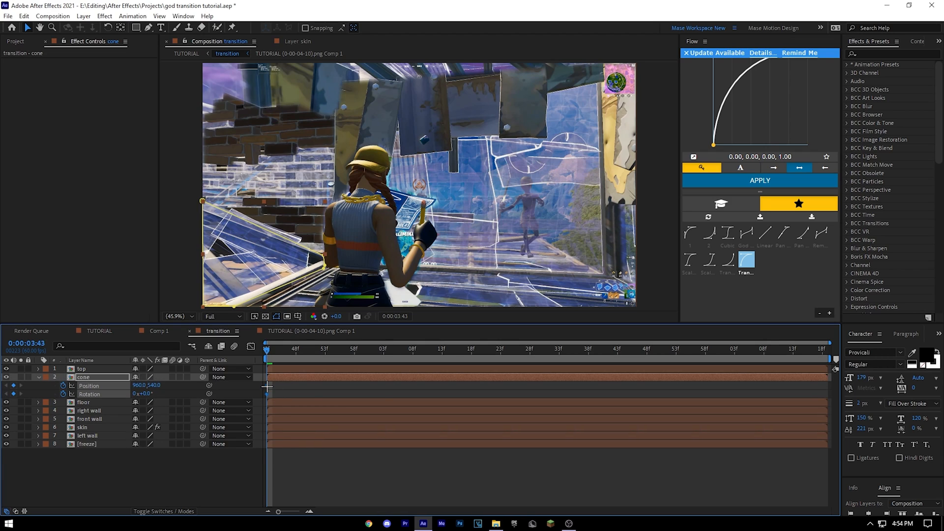
Move the cone's keyframes to the layer's end, and at the start rotate it and place it beyond the frame's lower-left corner
drag(793, 394, 828, 394)
click(786, 381)
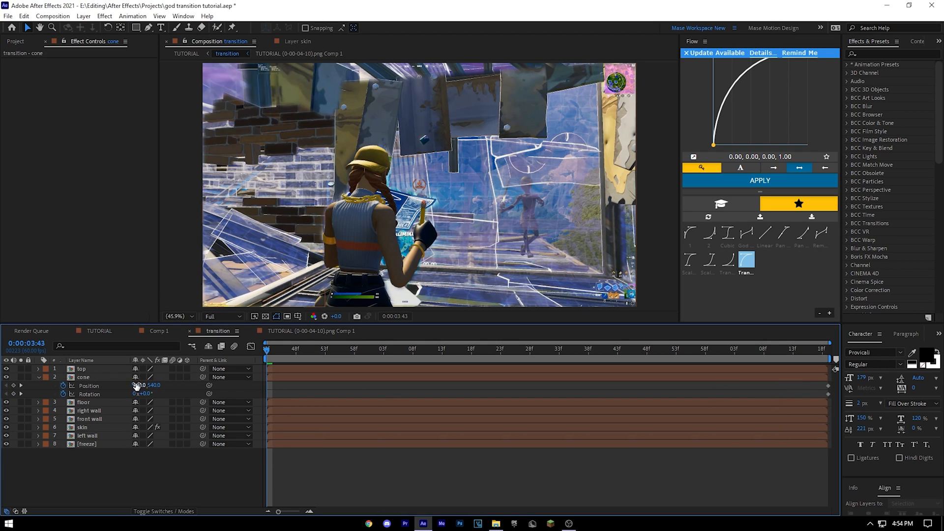
drag(146, 394, 163, 389)
drag(233, 194, 121, 258)
Preview the cone layer's animation in full and soloed, then turn off its solo and collapse its properties
drag(261, 347, 706, 325)
click(20, 377)
drag(284, 350, 223, 354)
key(space)
key(space)
click(20, 376)
click(38, 377)
Add position and scale keyframes to the floor layer at 0:00:03:43
click(106, 386)
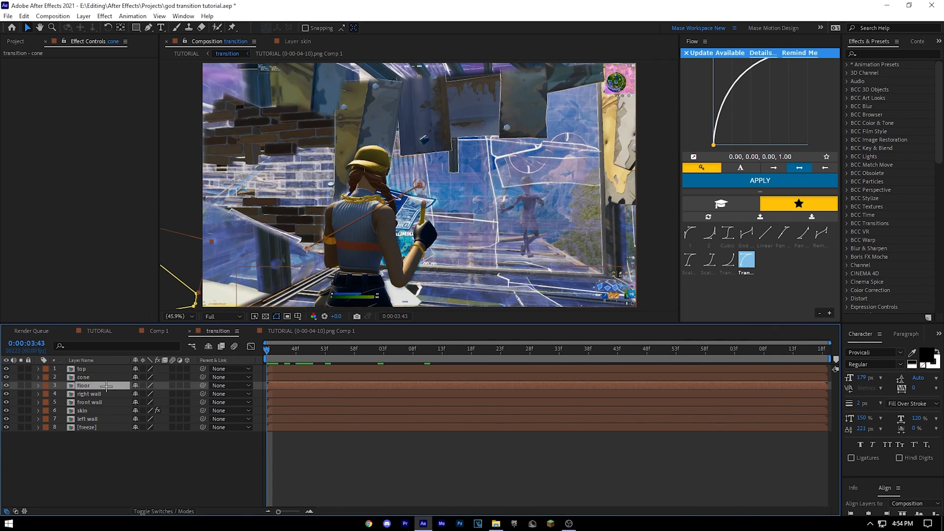
key(p)
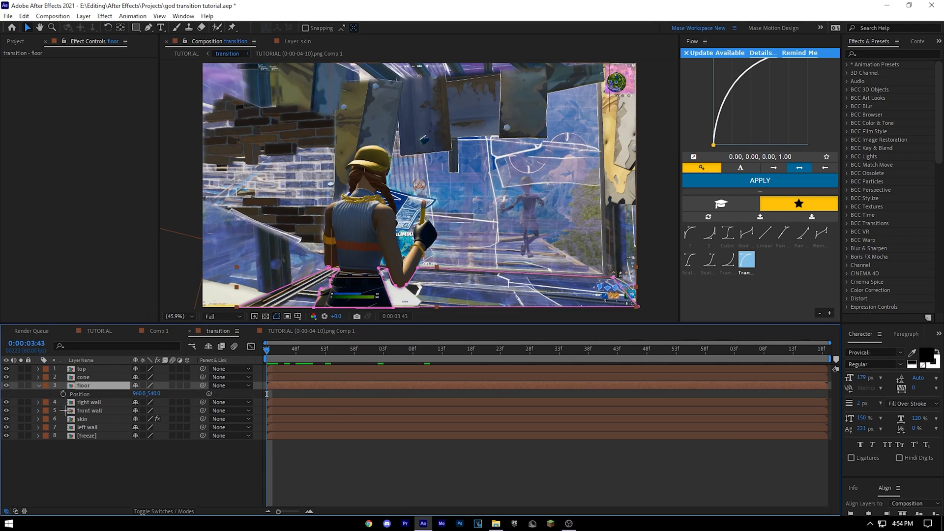
click(63, 394)
key(shift+s)
click(63, 402)
Move the floor's keyframes to the layer's end, and set its starting scale to 124% and position to about 929.5, 725.1
drag(283, 391, 342, 394)
drag(815, 382, 822, 383)
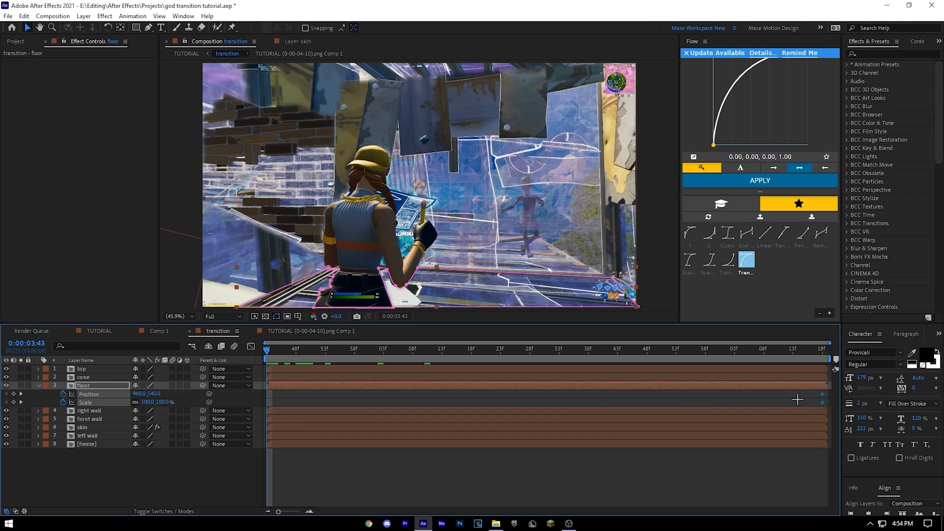
click(821, 395)
drag(147, 403, 158, 403)
drag(463, 303, 457, 347)
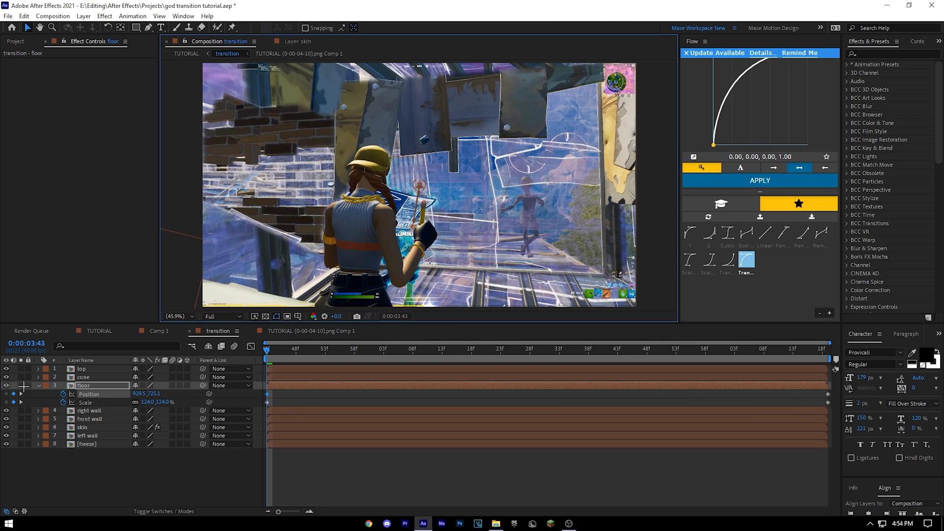
Solo the floor layer, enable rotation keyframing and move the rotation keyframe to the layer's end
click(21, 386)
mouse_move(268, 349)
mouse_down()
mouse_move(807, 345)
mouse_move(267, 348)
mouse_up()
click(109, 386)
key(r)
click(63, 393)
key(u)
drag(267, 410, 829, 396)
click(709, 401)
Set the floor's rotation keyframe to -7° and place it at the layer's start, then collapse the layer and turn off its solo
drag(385, 348, 752, 350)
drag(149, 410, 146, 411)
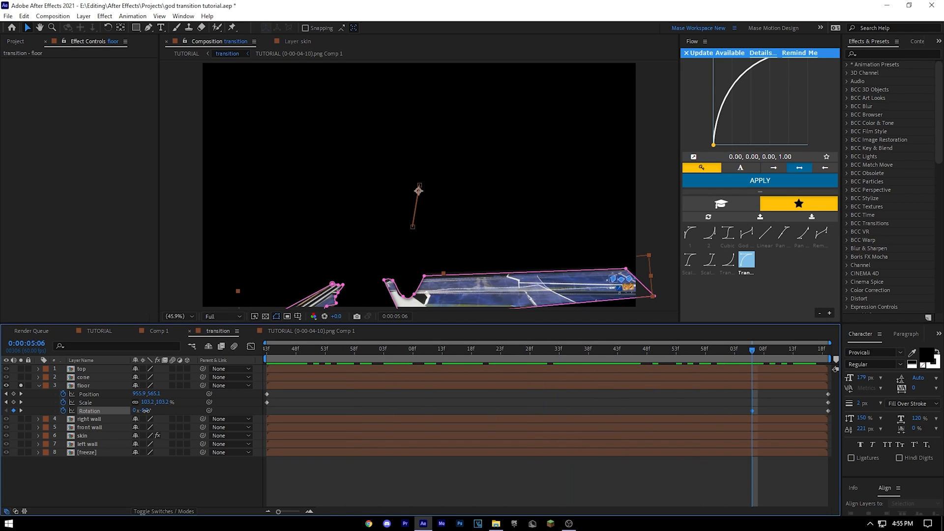
click(142, 411)
click(141, 410)
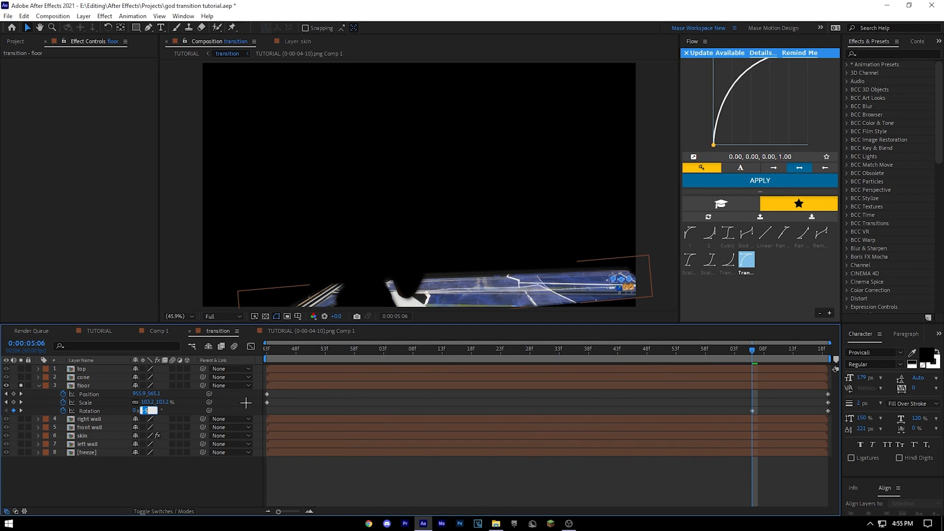
text(-7)
key(Return)
drag(752, 411, 267, 411)
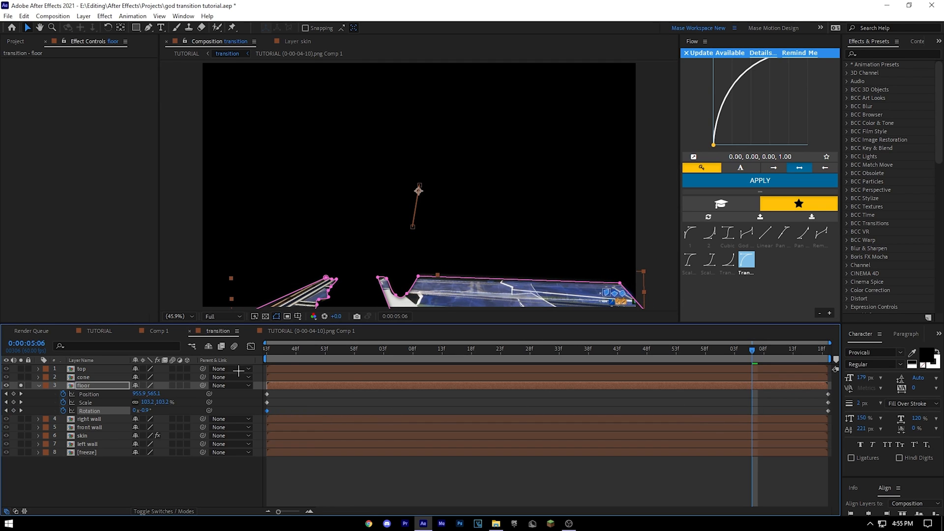
key(u)
drag(354, 348, 267, 349)
click(20, 385)
Add a position keyframe at the right wall layer's end and set its starting position to 960, -484
click(89, 394)
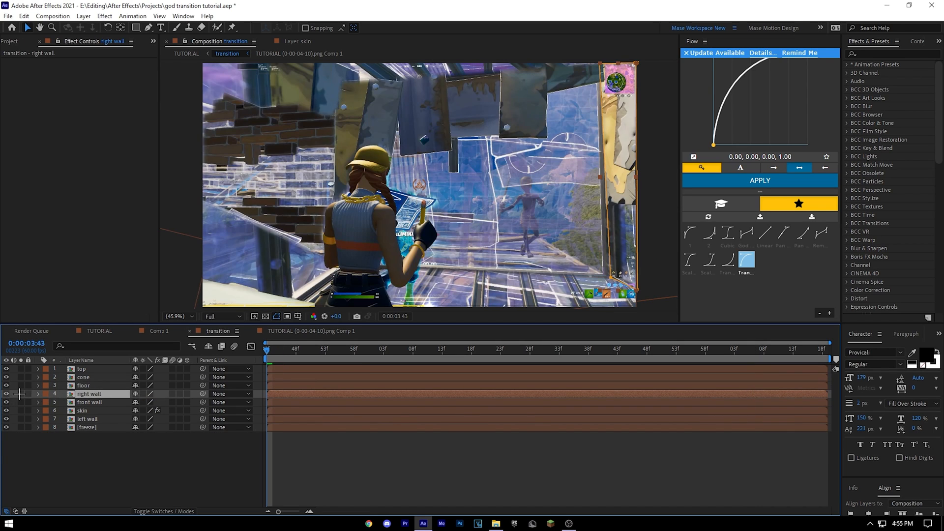
click(20, 394)
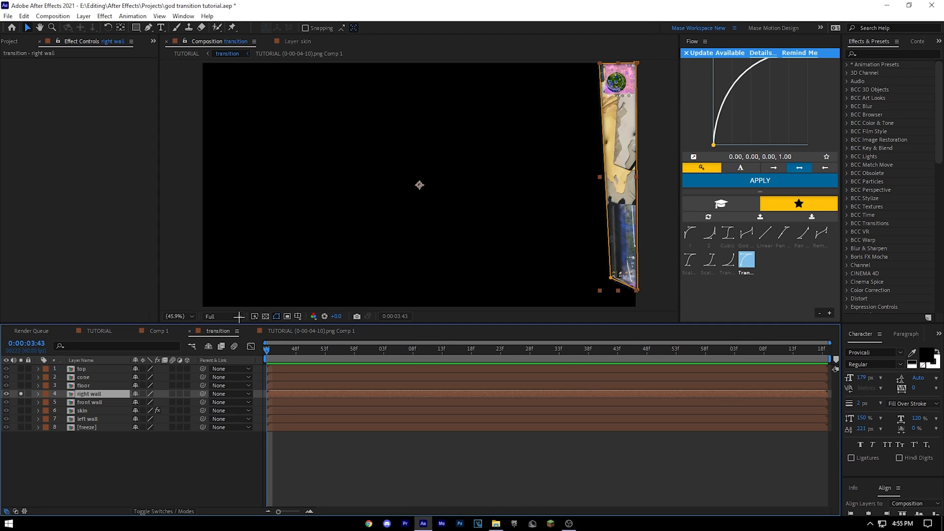
click(20, 394)
key(p)
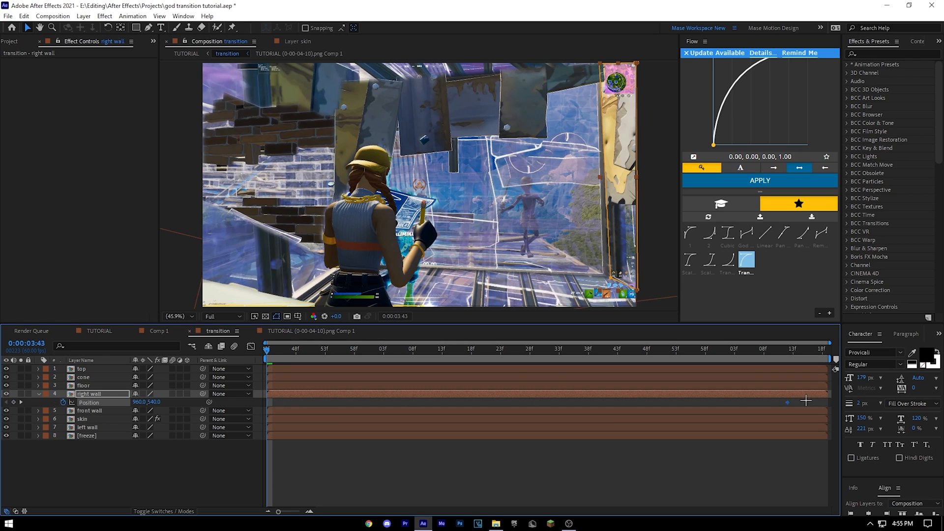
mouse_move(154, 402)
mouse_down()
mouse_move(123, 401)
mouse_move(167, 402)
mouse_up()
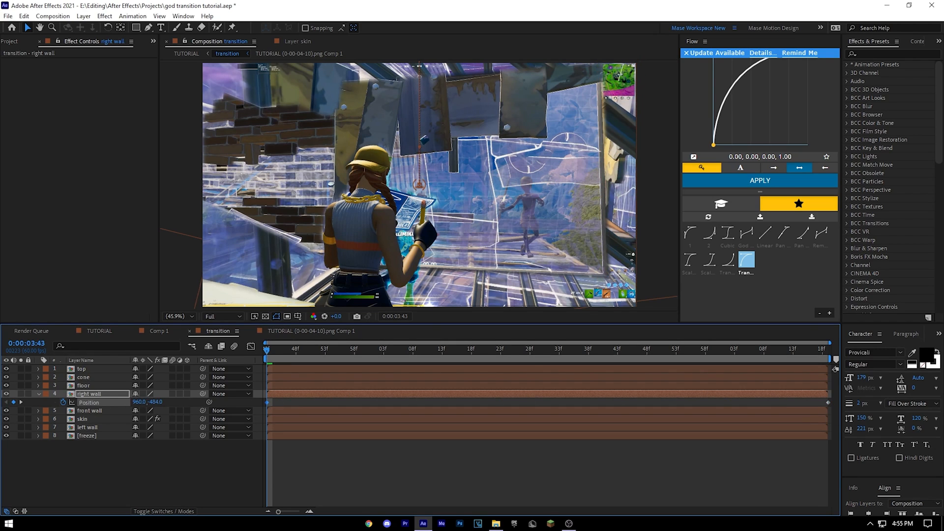
Preview the right wall's animation soloed, then turn off its solo and collapse its properties
click(20, 393)
key(space)
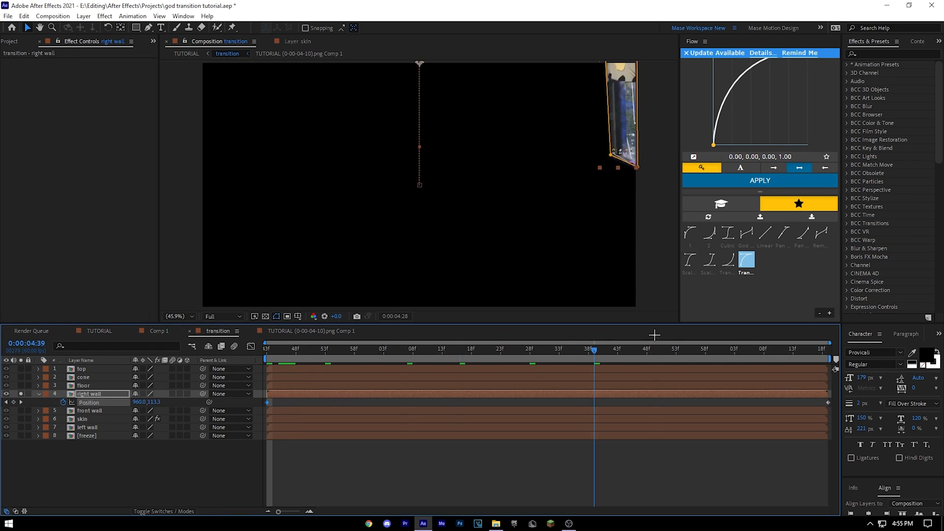
click(20, 393)
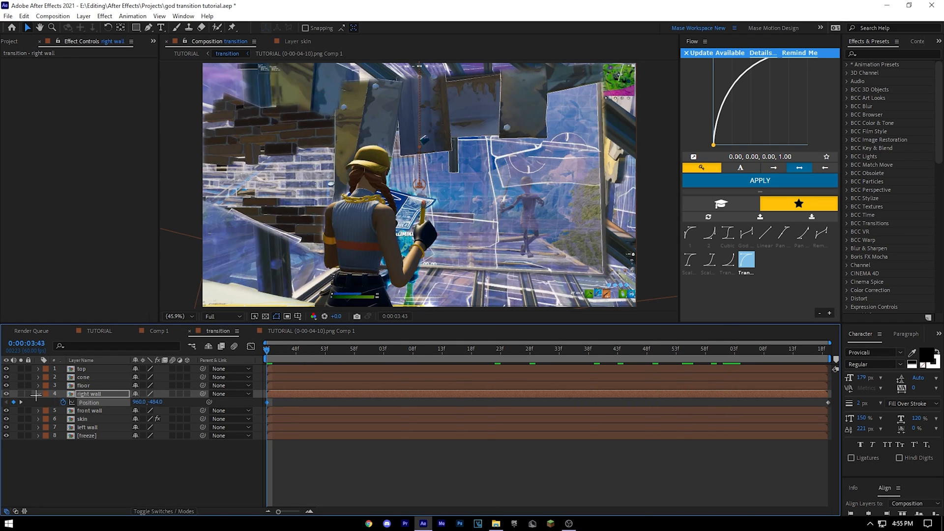
click(38, 393)
click(89, 402)
right_click(366, 465)
click(358, 467)
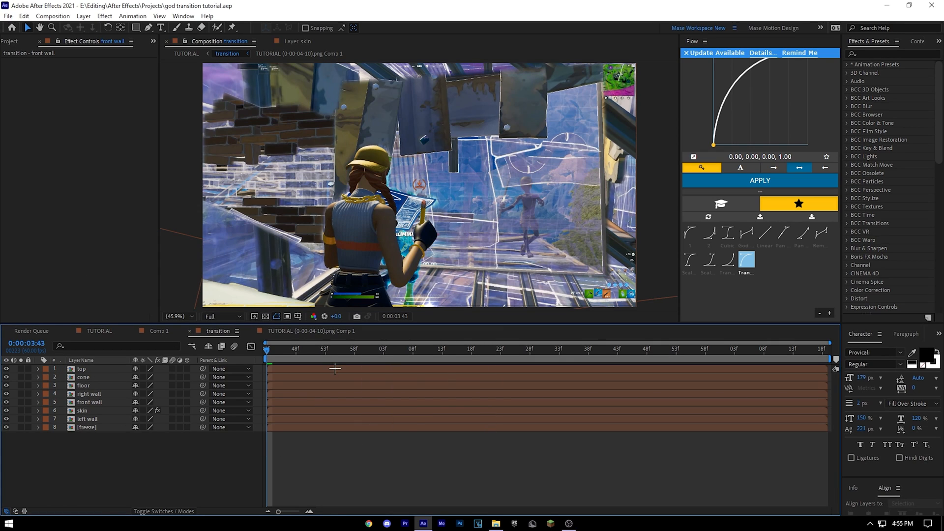
click(101, 402)
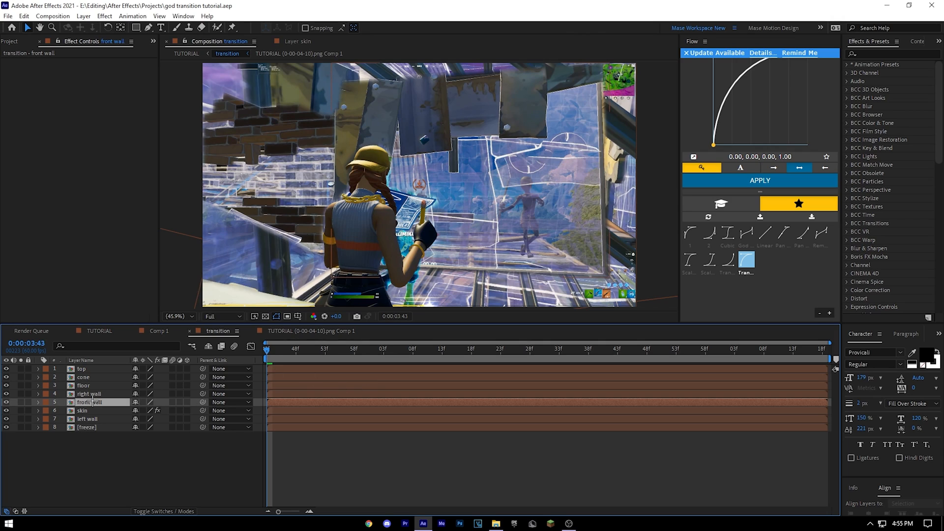
click(102, 394)
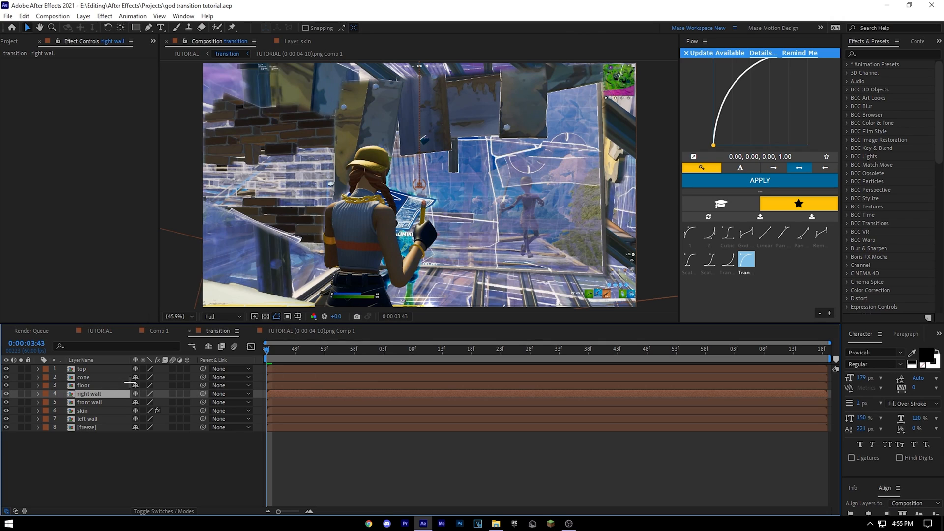
click(90, 402)
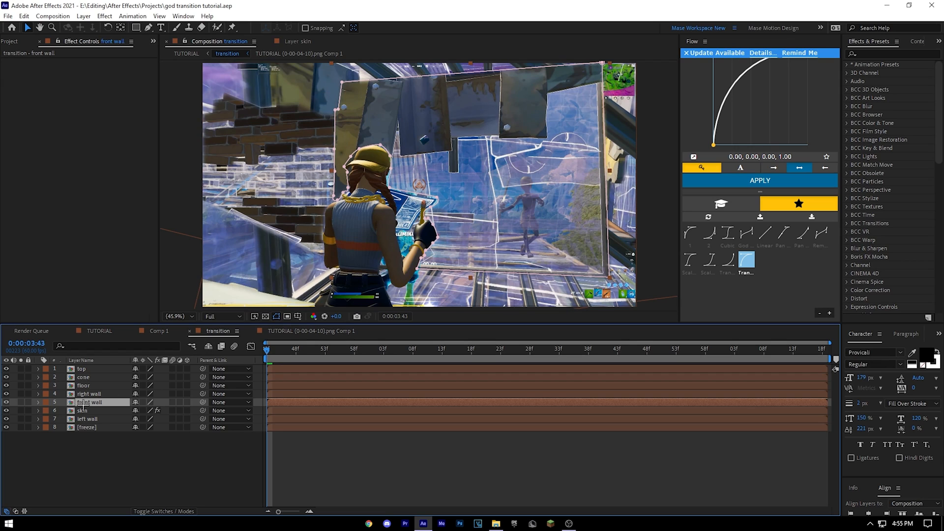
Add a position keyframe at the skin layer's end and set its starting position to 960, 1350
click(61, 410)
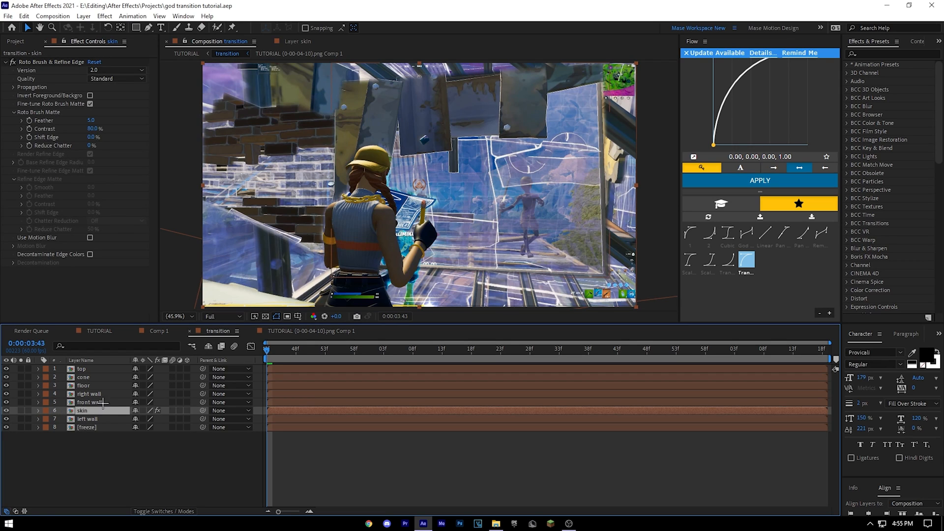
key(p)
click(63, 419)
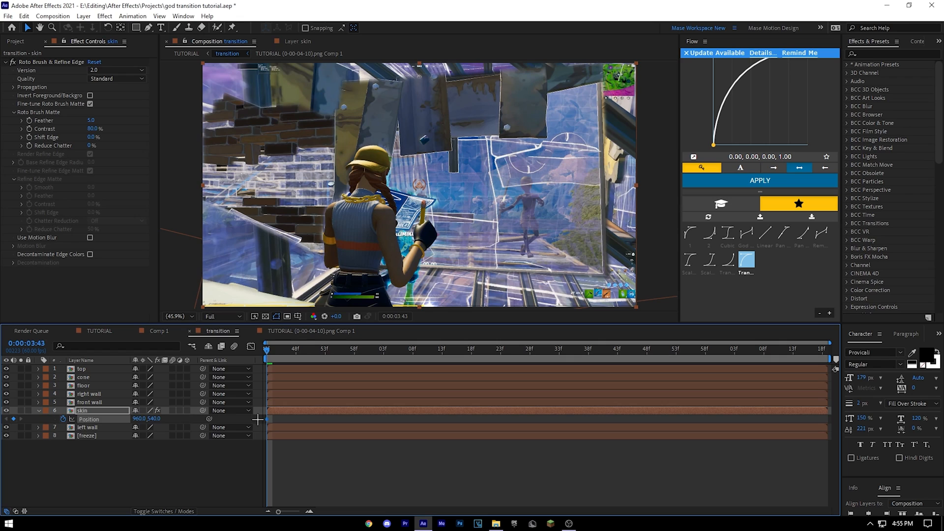
drag(831, 432, 825, 432)
click(592, 455)
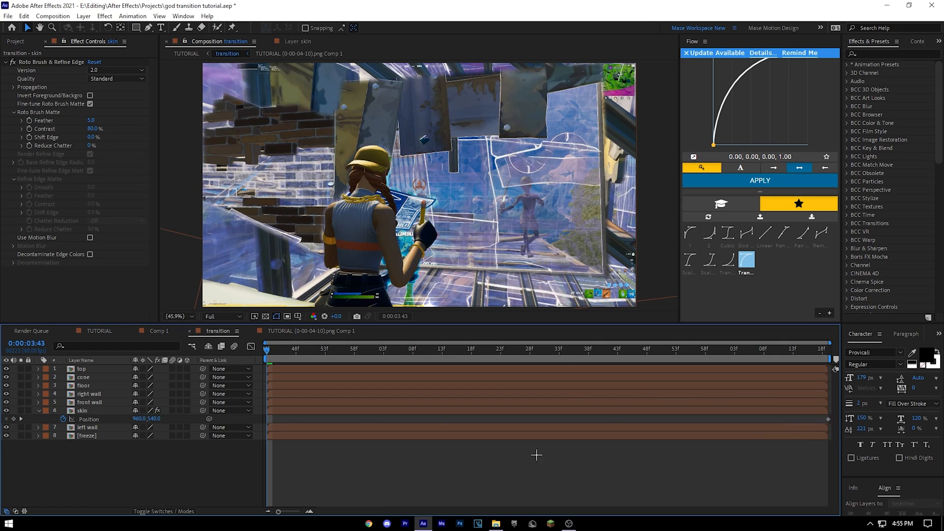
drag(154, 419, 649, 321)
Enable position, scale and rotation keyframes on the left wall layer and move them to the layer's end
click(110, 426)
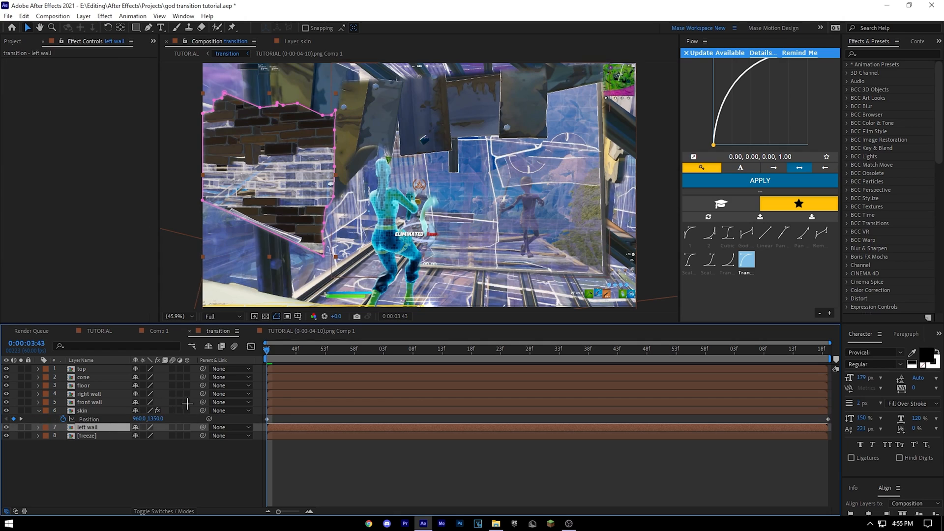
key(p)
click(63, 436)
key(shift+s)
click(64, 444)
key(shift+r)
click(63, 453)
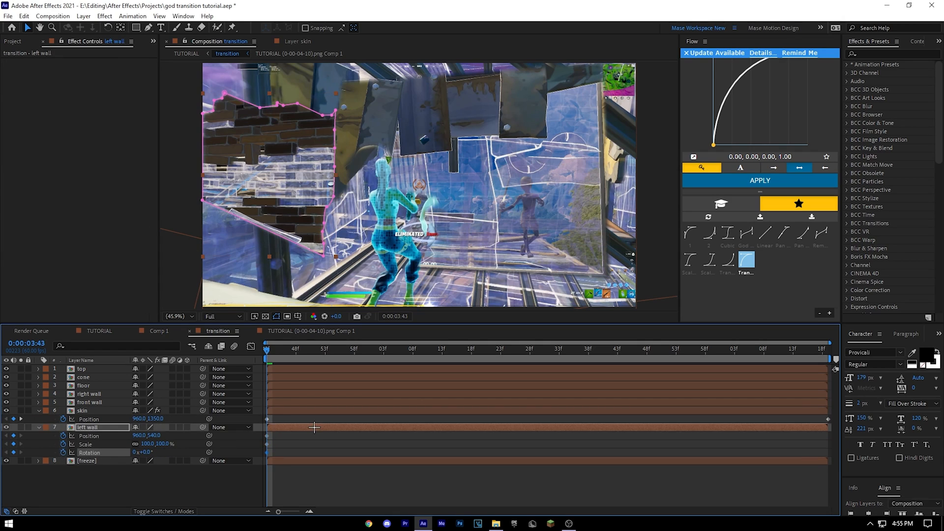
drag(741, 452, 828, 437)
click(707, 447)
Set the left wall's starting scale to 105% and rotation to -8°, and move it past the frame's left edge
click(147, 444)
text(112)
key(Return)
click(164, 444)
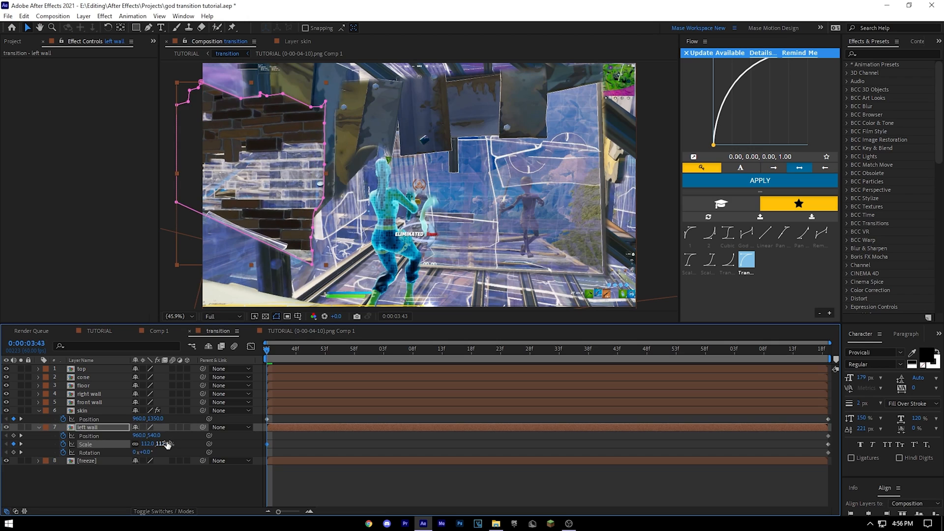
click(148, 444)
text(105)
key(Return)
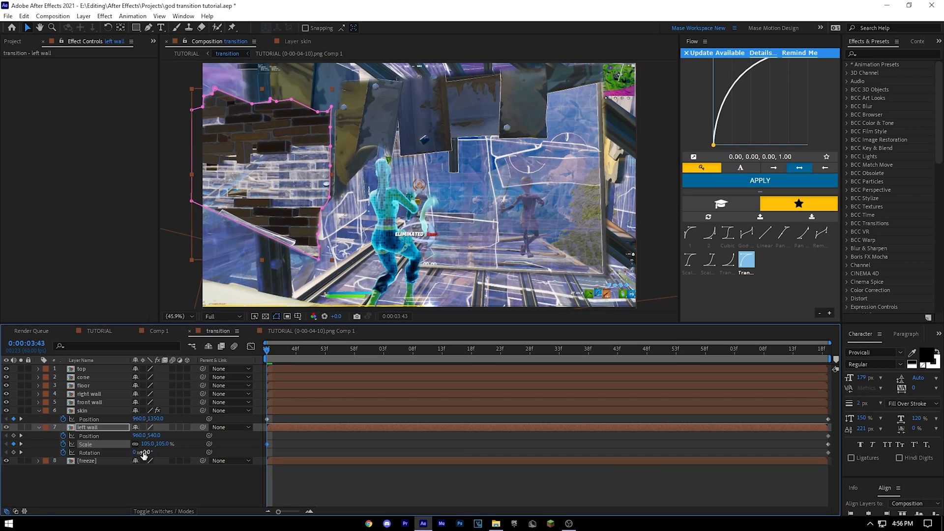
drag(151, 452, 146, 452)
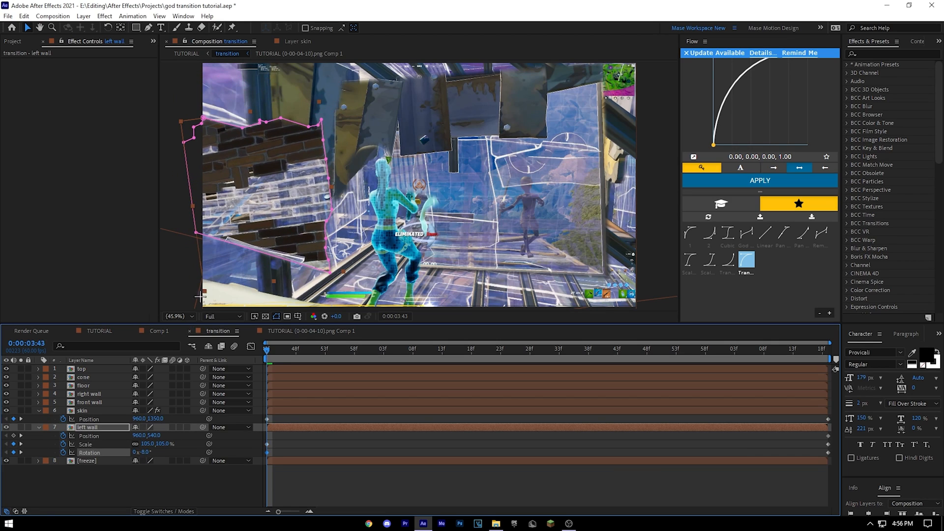
drag(228, 195, 148, 176)
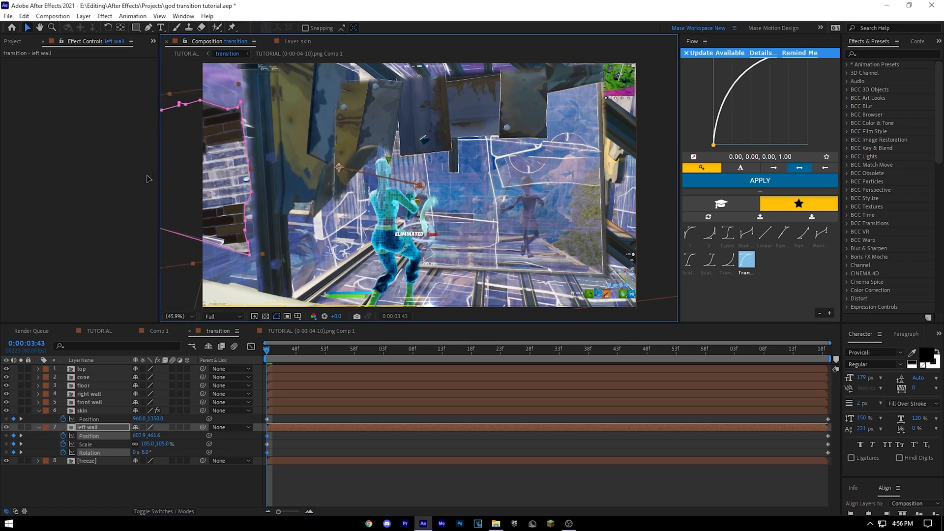
Preview the left wall's animation soloed, then turn off its solo and collapse the left wall and skin properties
click(20, 427)
key(space)
drag(432, 355, 18, 436)
click(38, 427)
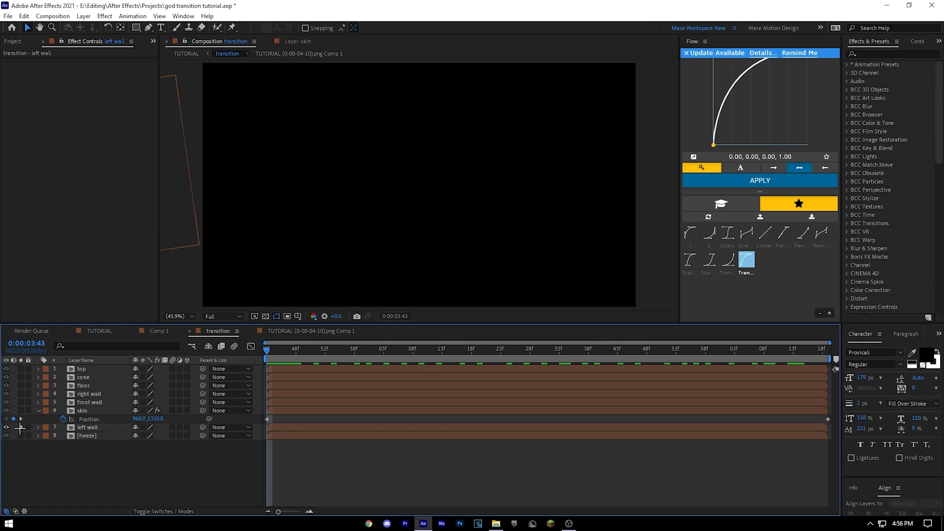
click(21, 426)
click(69, 411)
click(38, 410)
Examine the front wall's keyframes and soloed animation up to 0:00:05:13, then return to the start, turn off its solo and collapse it
click(89, 402)
key(u)
click(20, 402)
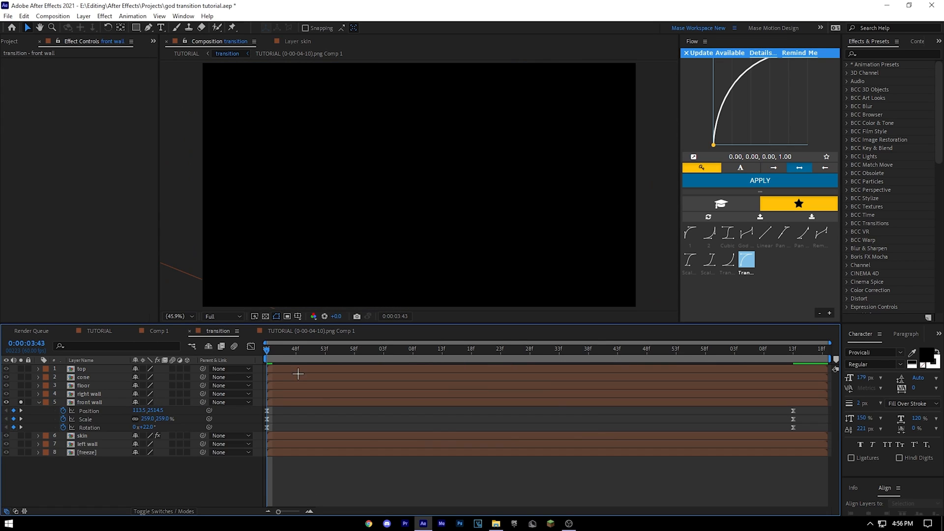
drag(269, 350, 796, 339)
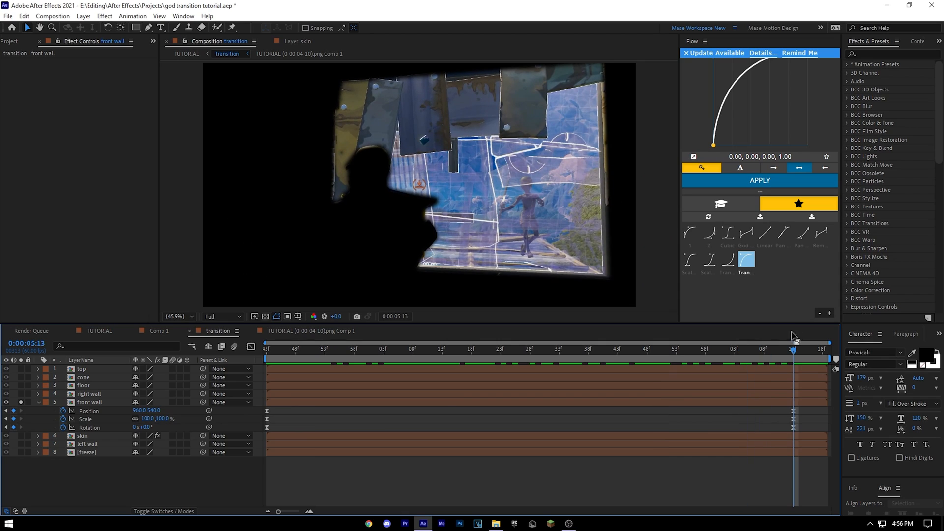
key(Home)
click(21, 401)
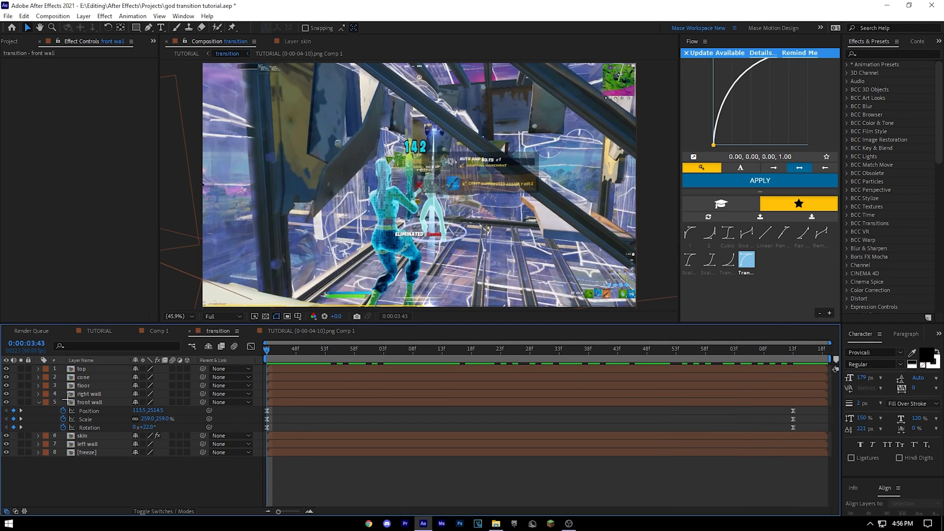
click(39, 402)
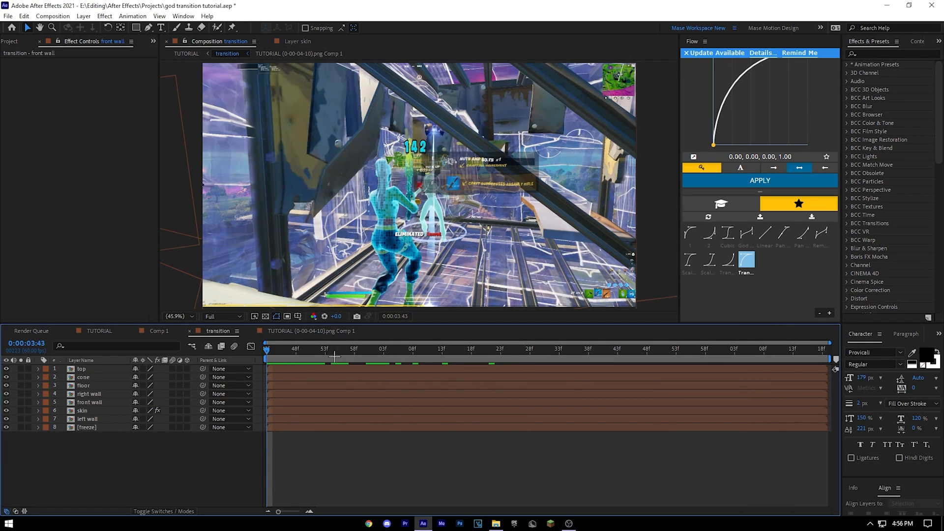
Save the project, then reorder the layers at 0:00:04:23 so skin sits directly above the front wall and floor directly below it
key(ctrl+s)
click(101, 411)
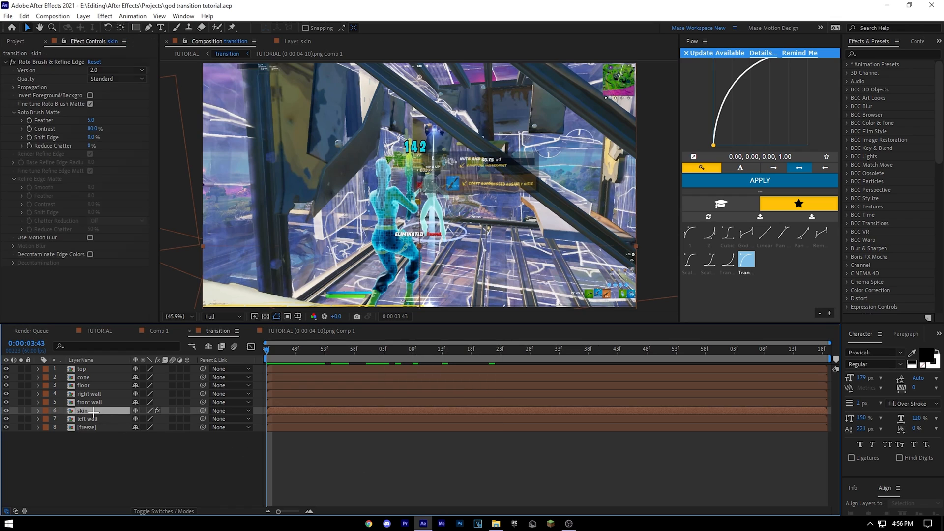
click(359, 486)
drag(309, 349, 499, 343)
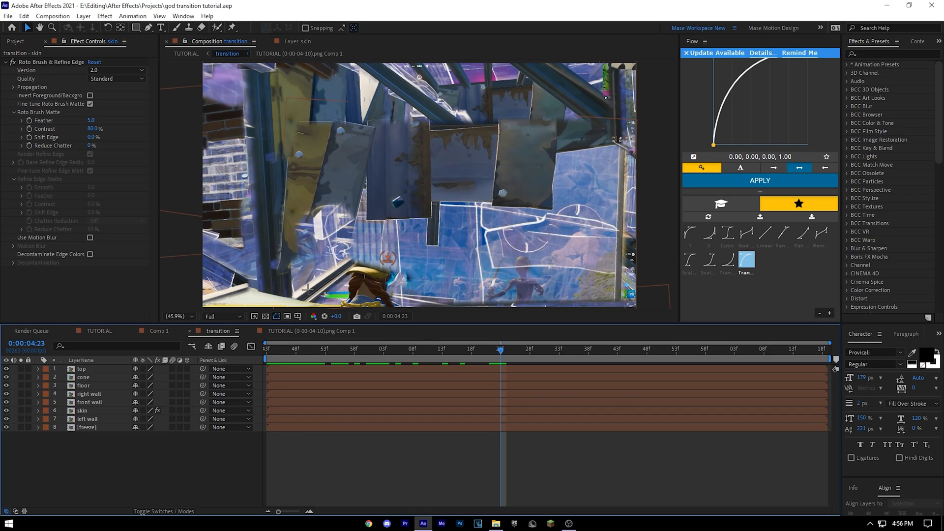
mouse_move(101, 411)
mouse_down()
mouse_move(101, 419)
mouse_move(96, 398)
mouse_move(107, 415)
mouse_up()
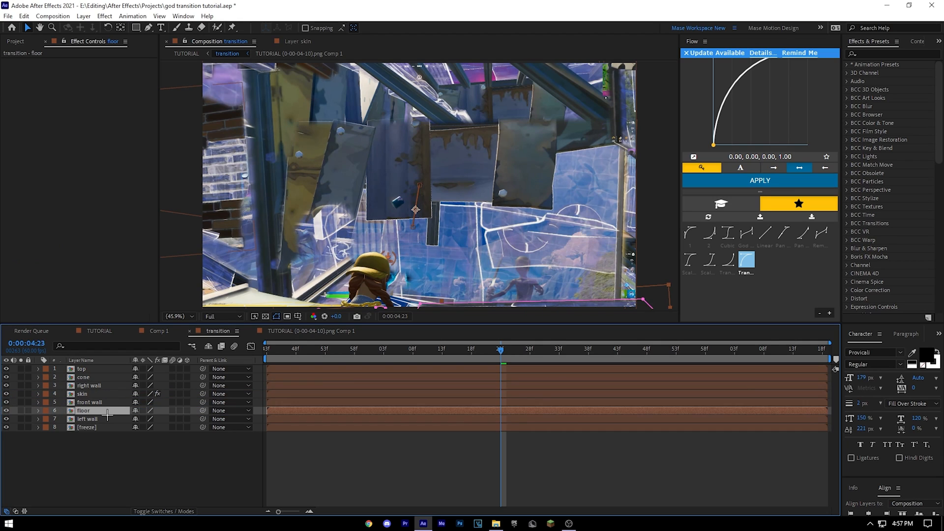
click(268, 443)
Move the left wall layer between the skin and front wall layers, then deselect it and return to the composition's start
click(107, 367)
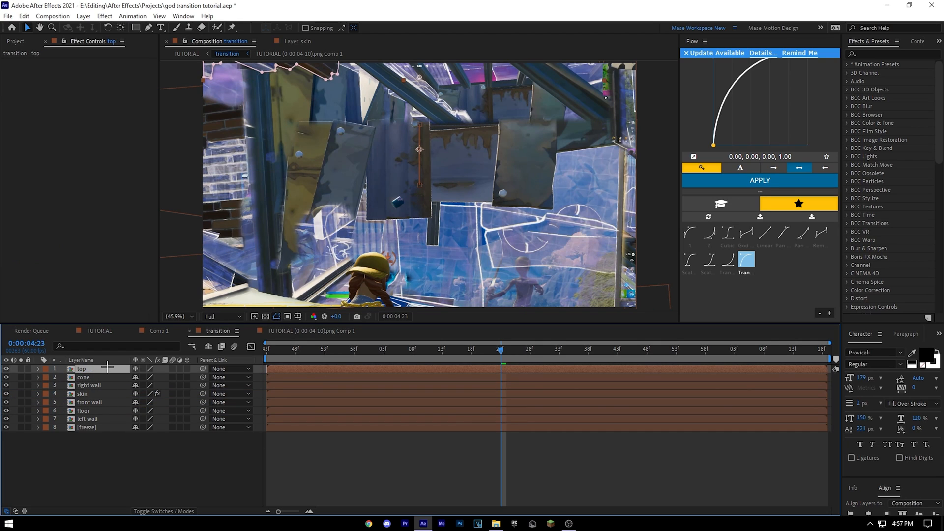
click(85, 377)
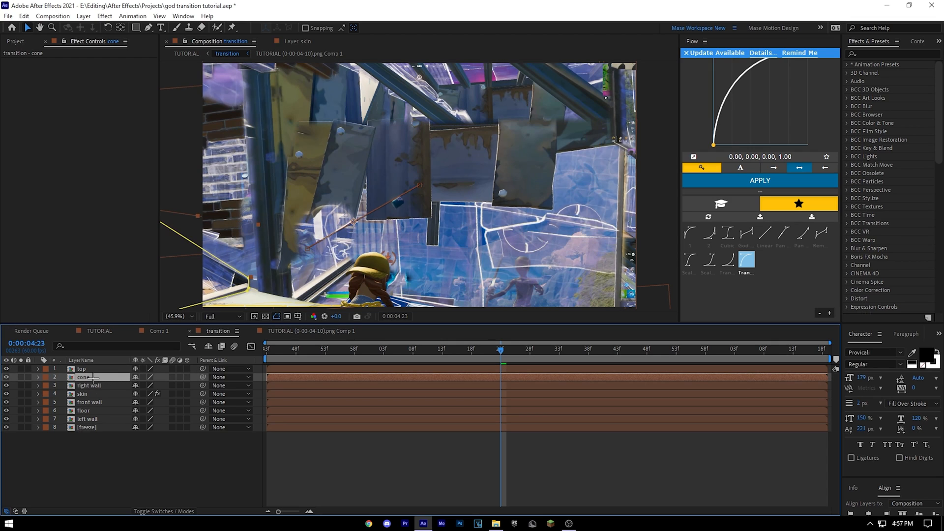
drag(88, 419, 99, 378)
key(space)
drag(100, 383, 108, 408)
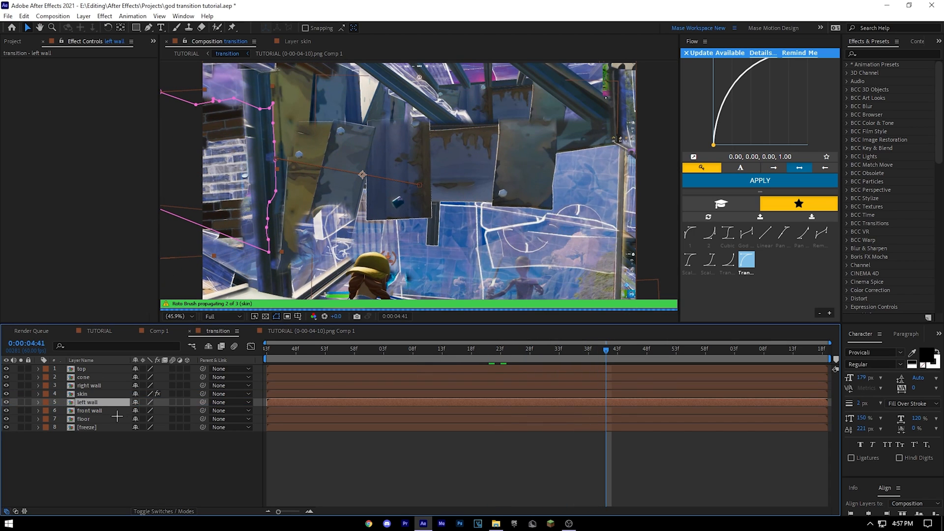
key(F2)
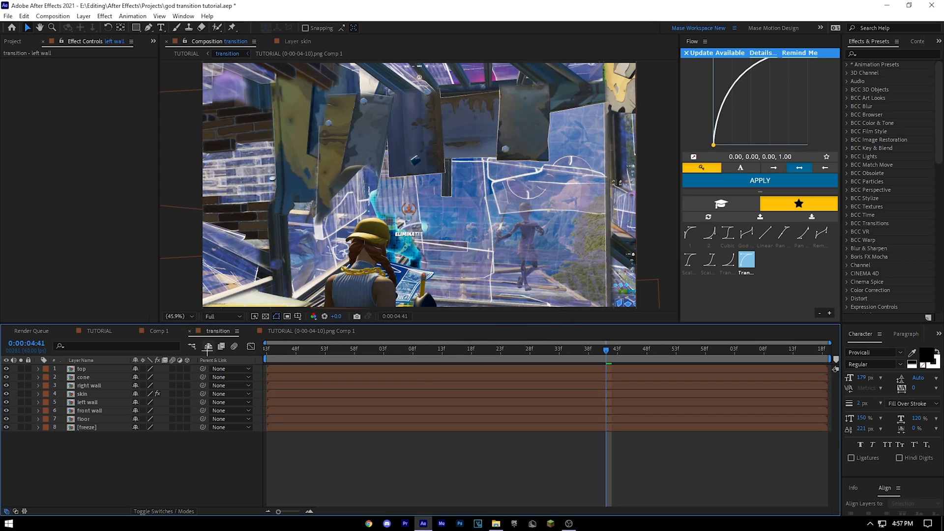
key(Home)
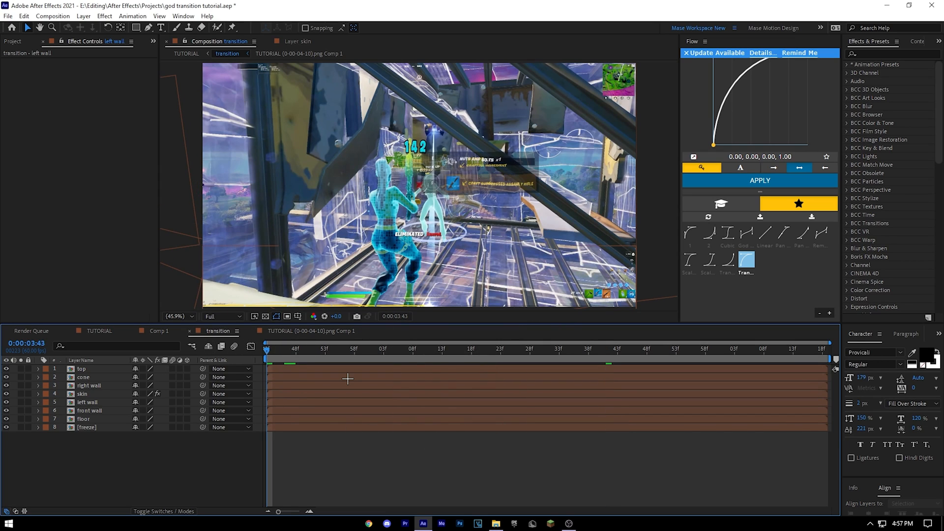
Save the project and reveal the keyframed properties of all layers from top through floor
key(ctrl+s)
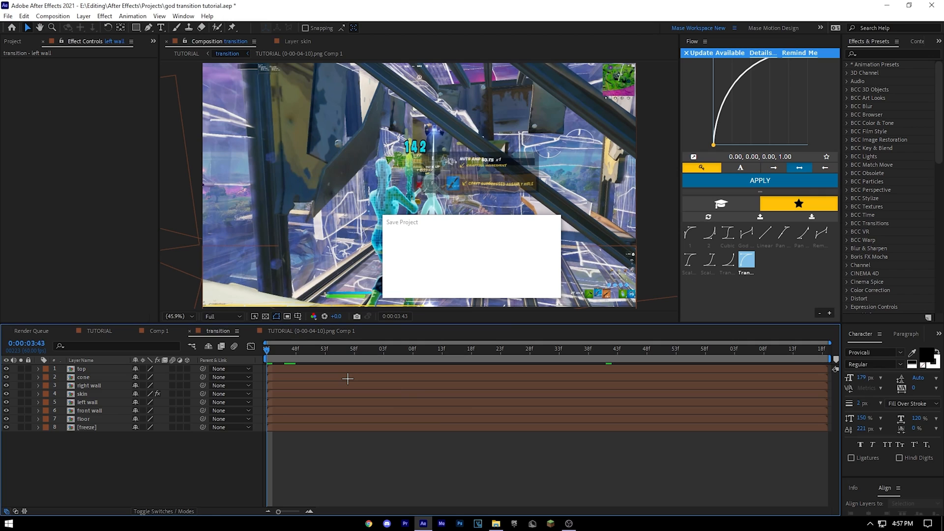
click(104, 373)
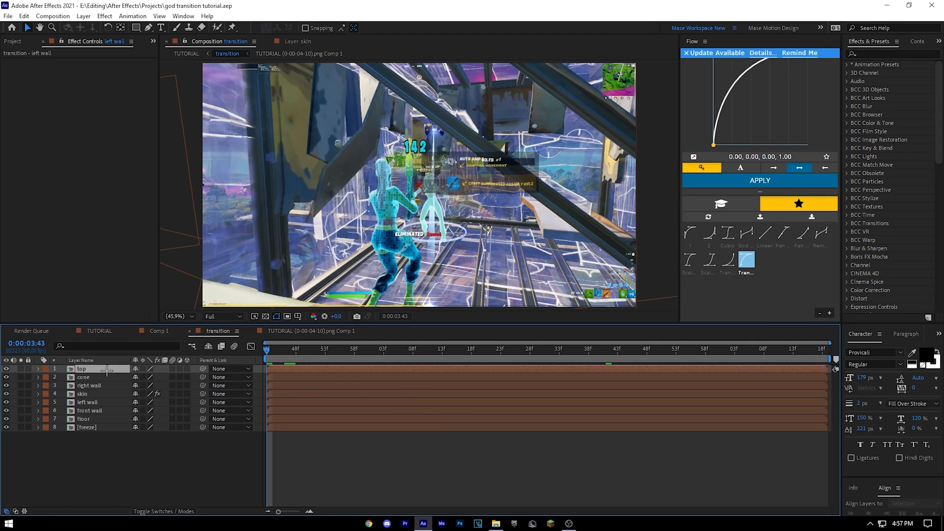
shift+click(101, 417)
key(u)
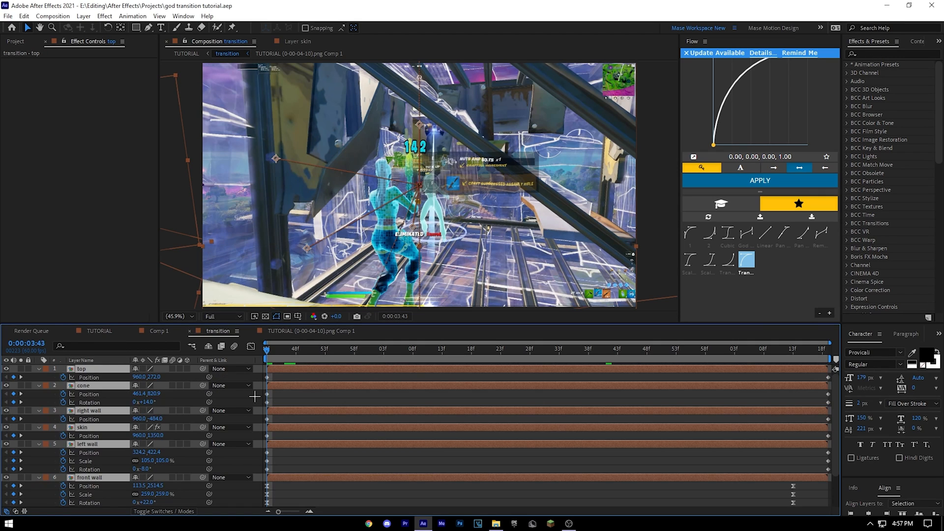
Move the front wall's final Position, Scale and Rotation keyframes to the composition's end and make its keyframes linear
scroll(541, 435, down, 2)
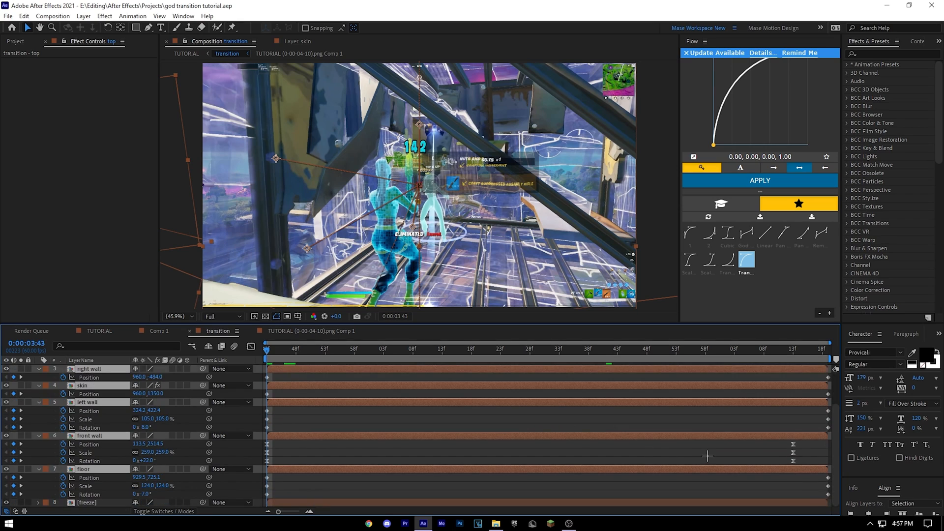
click(742, 445)
drag(761, 440, 806, 464)
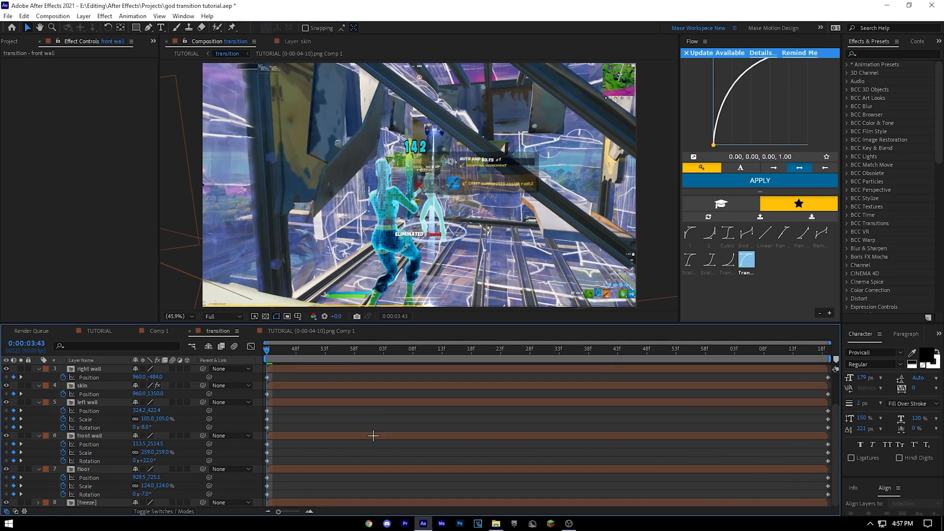
Apply Easy Ease to every keyframe from the top through the floor layer and display them in the speed graph
scroll(339, 429, up, 2)
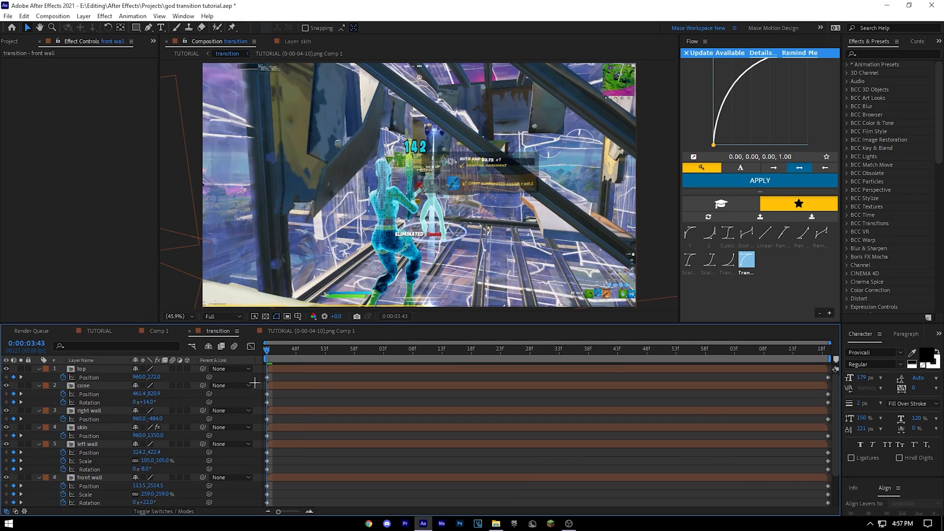
drag(265, 373, 859, 493)
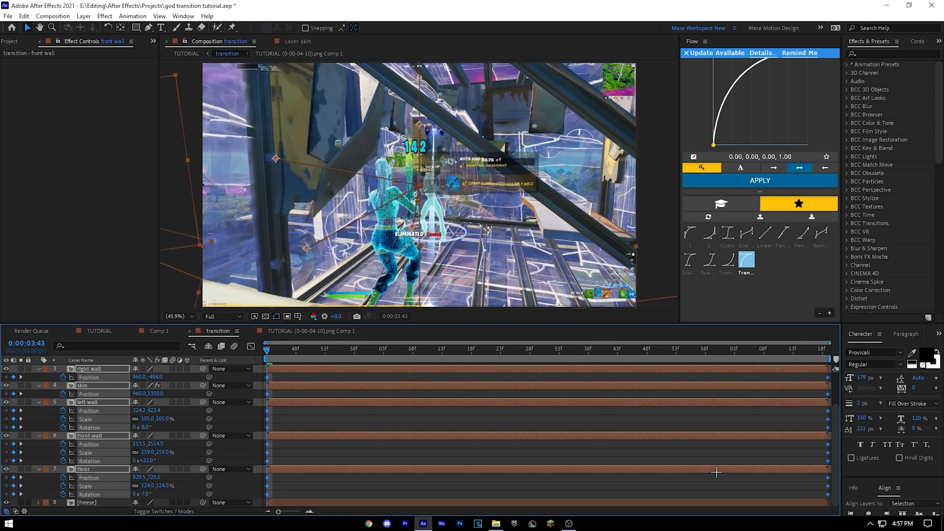
click(251, 346)
right_click(595, 397)
click(625, 308)
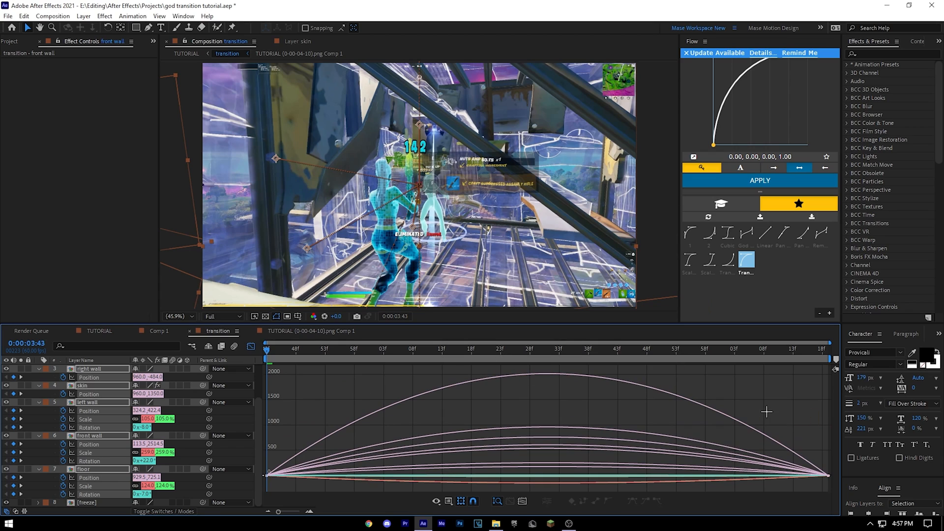
Stretch the end keyframes' ease handles back to just past the graph's midpoint, scrub the result and close the graph editor
drag(783, 430, 844, 492)
click(820, 457)
drag(814, 435, 840, 493)
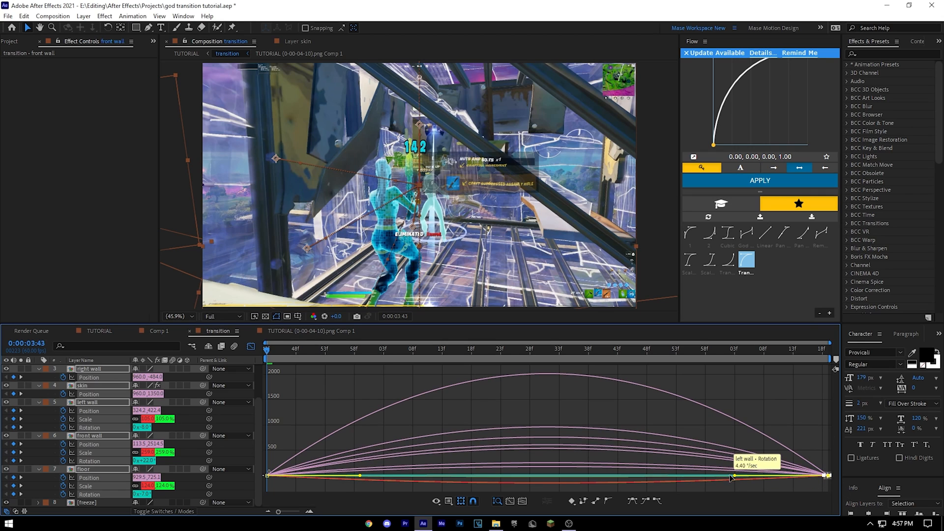
drag(726, 476, 557, 475)
drag(564, 350, 267, 351)
drag(593, 438, 559, 484)
drag(705, 420, 871, 483)
drag(556, 476, 588, 473)
drag(586, 348, 263, 349)
click(251, 346)
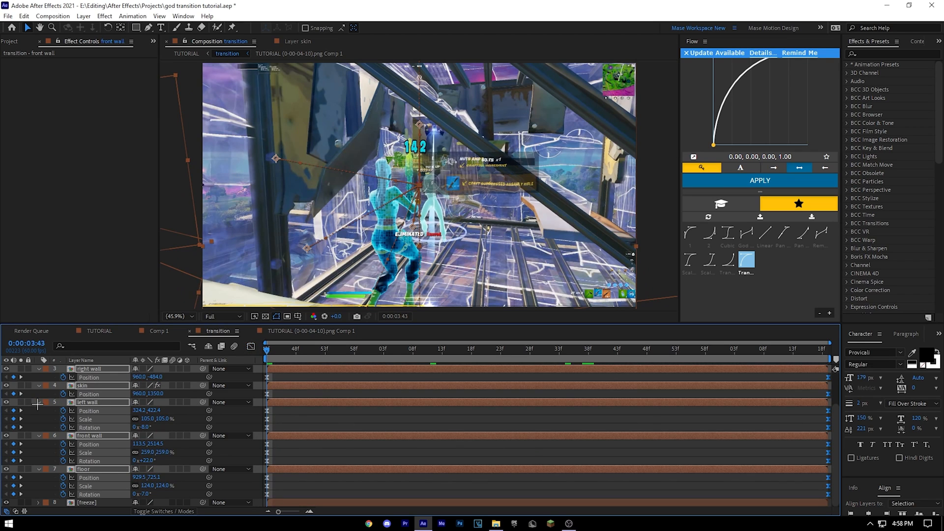
Collapse the layer properties, preview the transition with the skin layer hidden, and make the skin layer visible again
key(u)
click(6, 394)
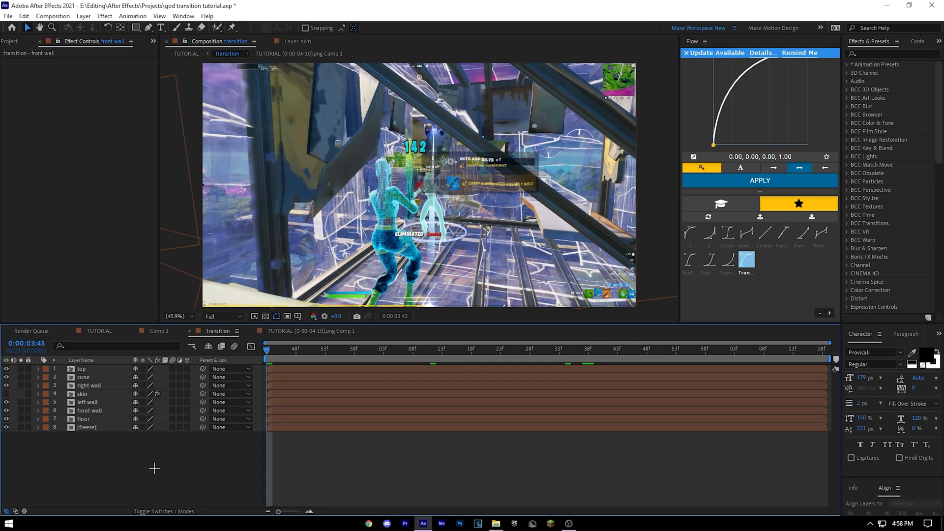
key(space)
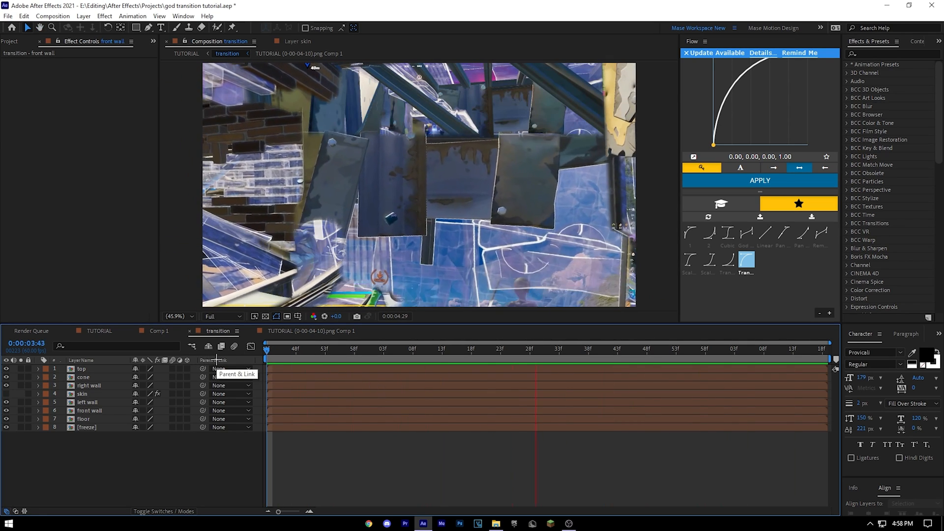
key(space)
key(space)
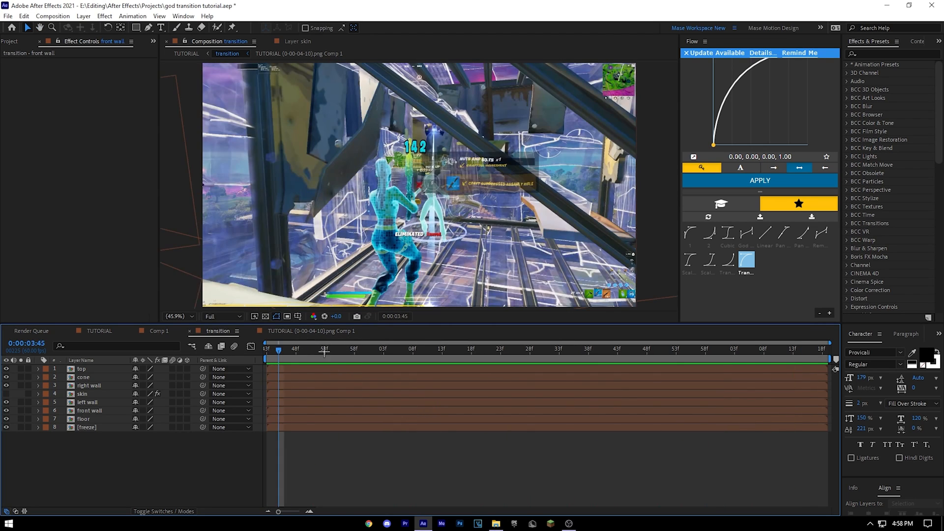
click(442, 349)
key(space)
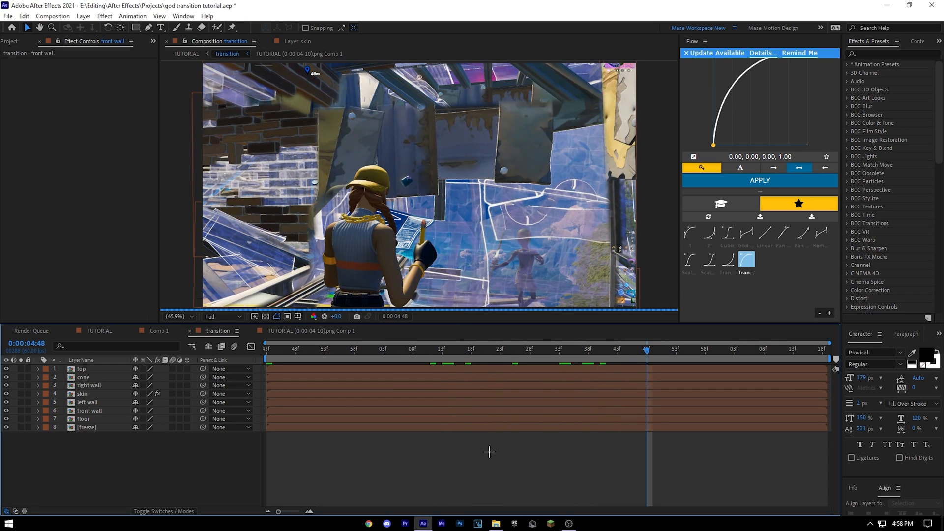
Save the project, then scrub through and play the transition with all layers visible
key(ctrl+s)
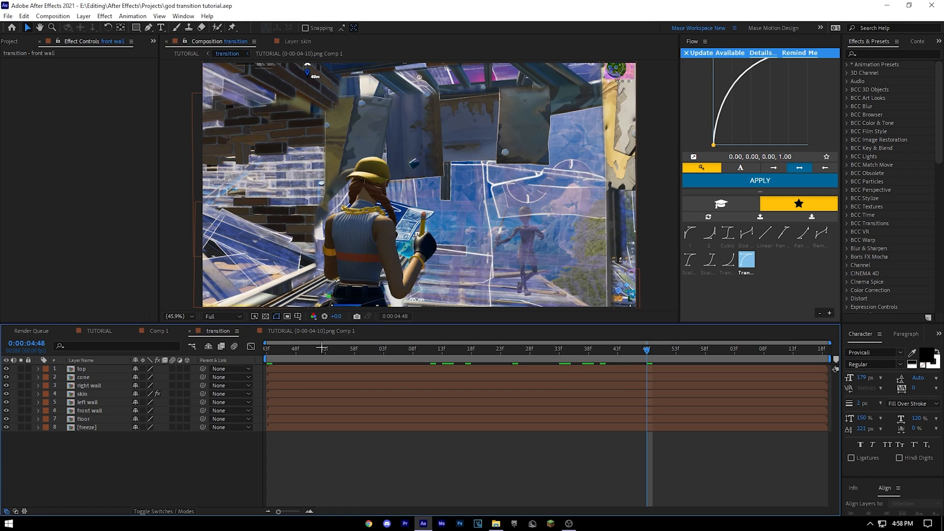
drag(294, 344, 547, 350)
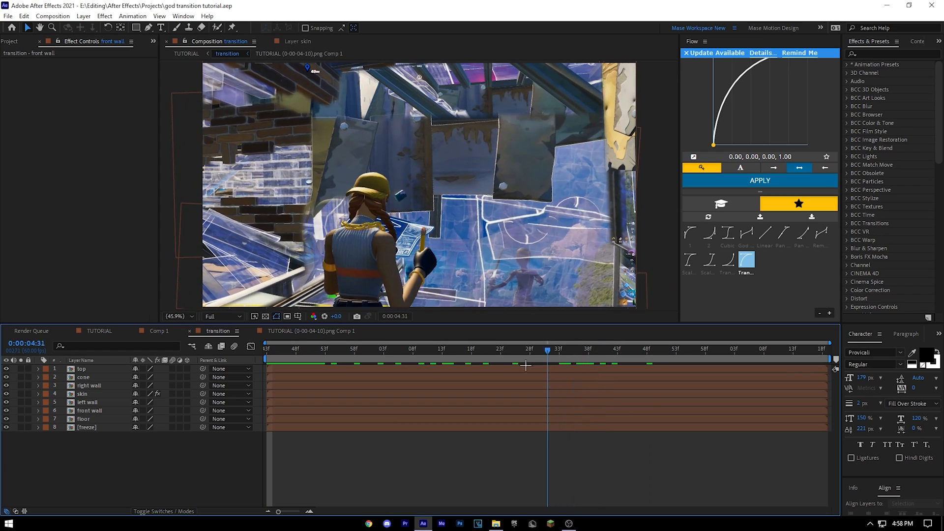
key(space)
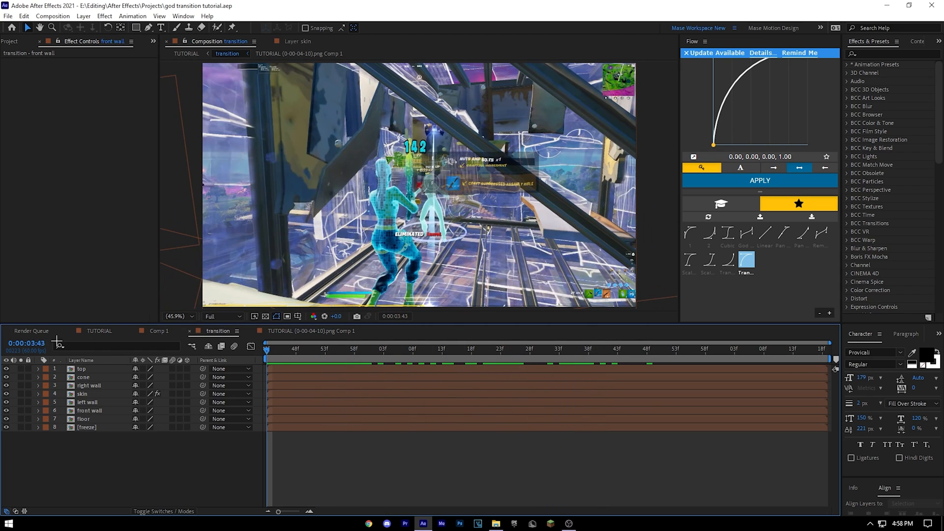
Enable motion blur for the composition and for all layers from top through floor, and check the blur at 0:00:04:20
click(76, 369)
shift+click(83, 418)
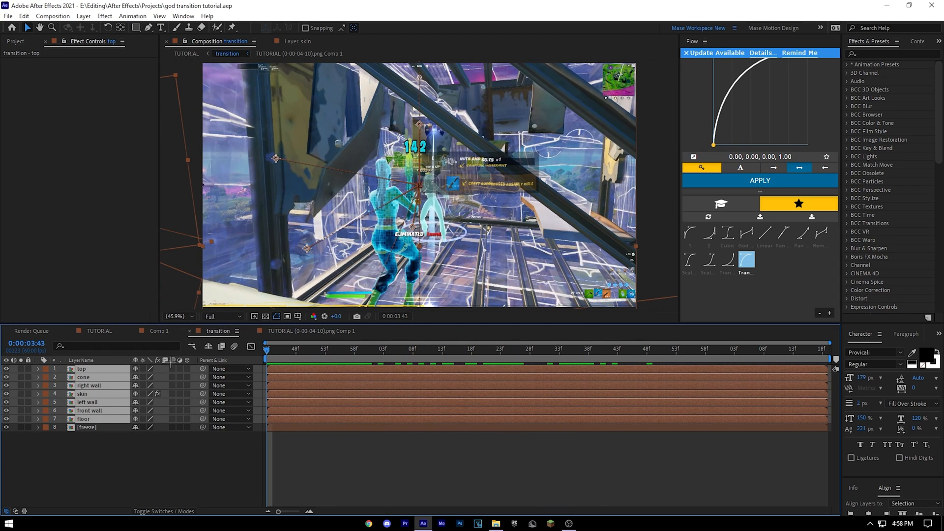
click(172, 367)
click(234, 346)
click(483, 350)
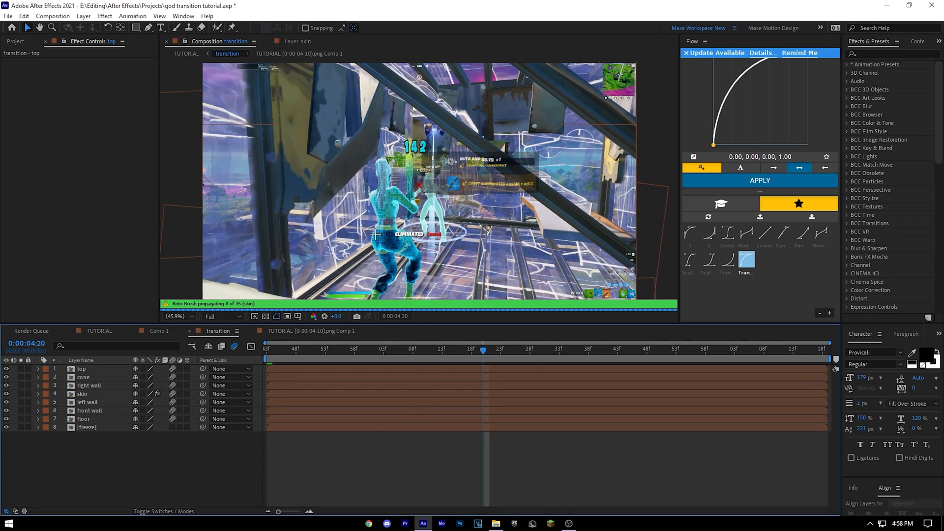
right_click(419, 459)
click(394, 465)
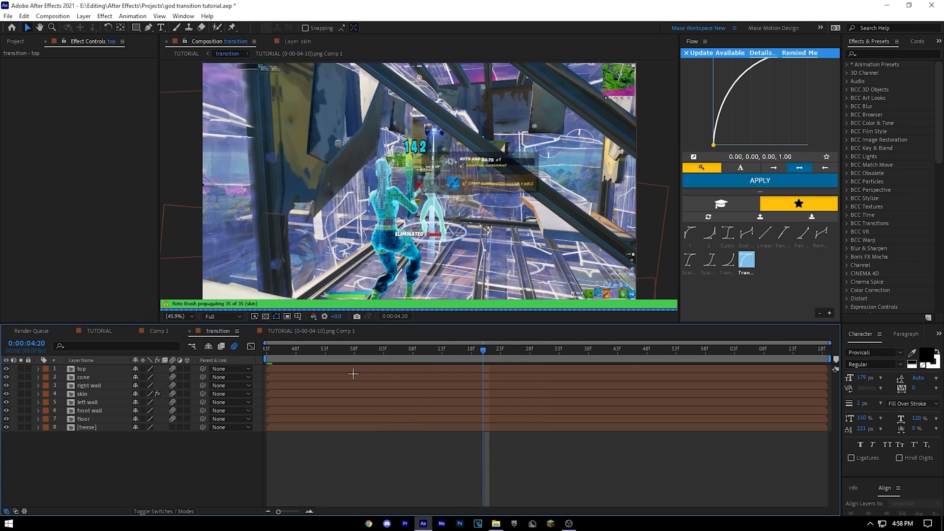
drag(137, 365, 173, 420)
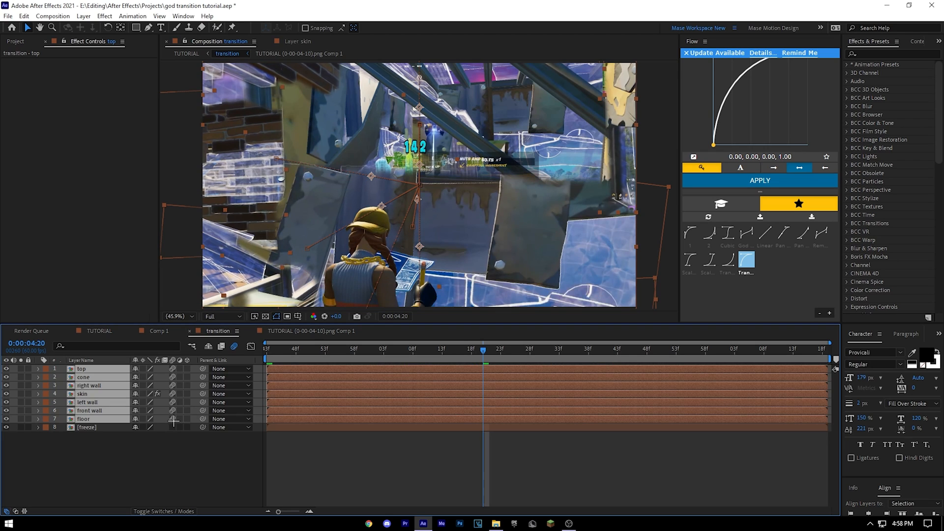
click(398, 459)
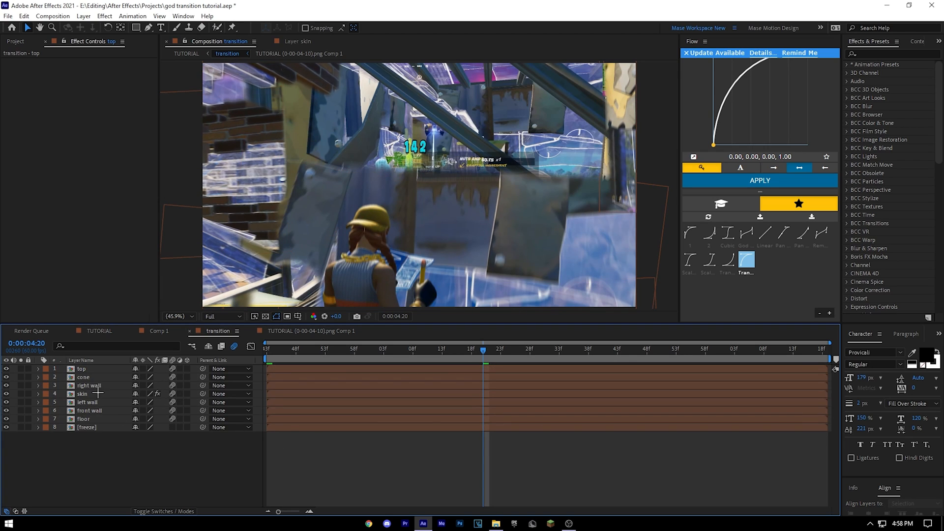
Apply the S_DropShadow effect to the skin layer
click(84, 418)
click(83, 394)
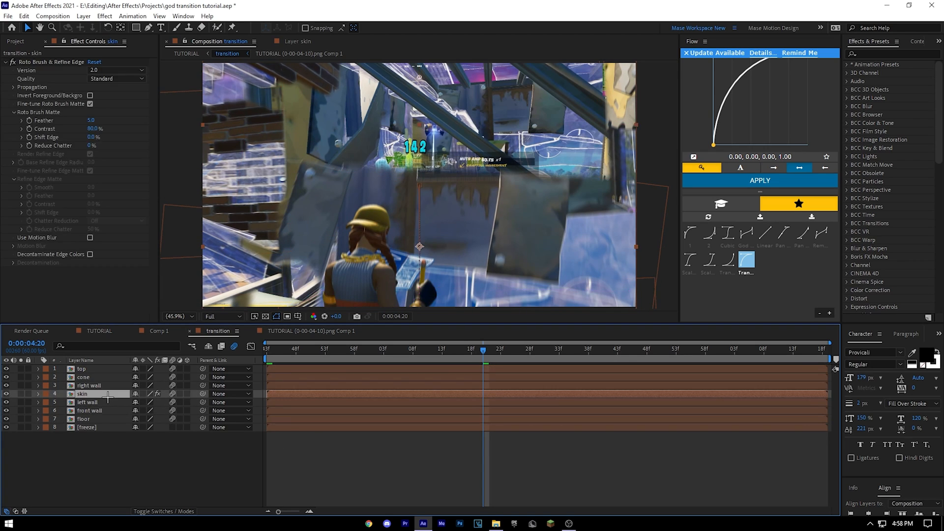
click(5, 62)
key(ctrl+space)
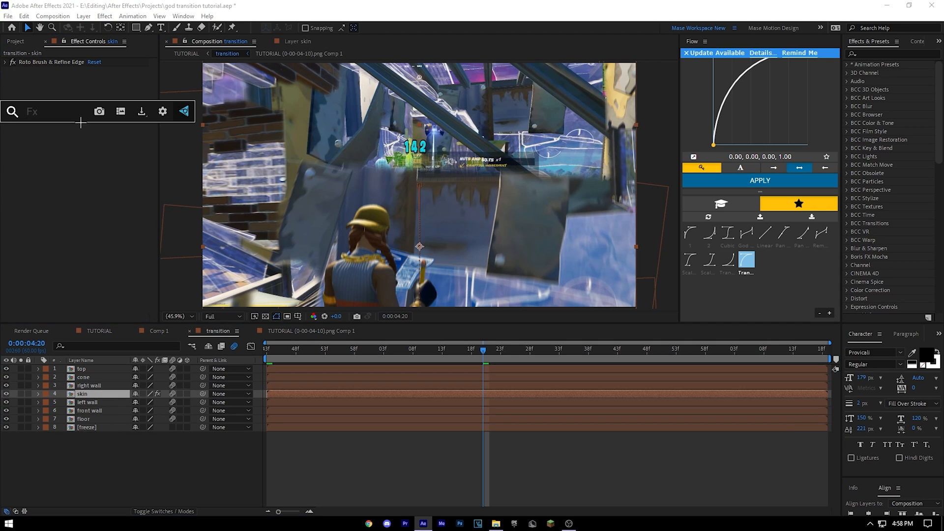
text(s))
key(BackSpace)
text(_d)
key(Return)
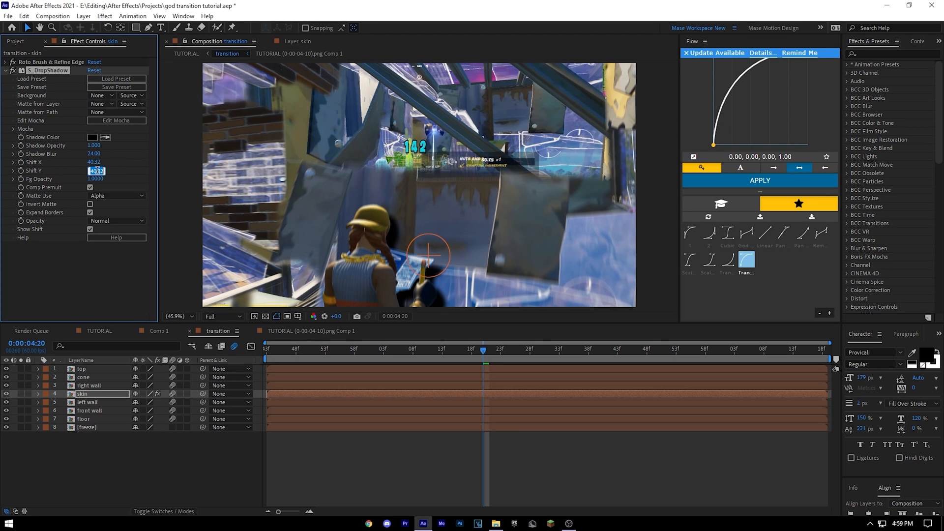
Set the skin's drop shadow to Shift X 0, Shift Y 0, Shadow Opacity 1.5 and Shadow Blur 70
text(0)
key(Return)
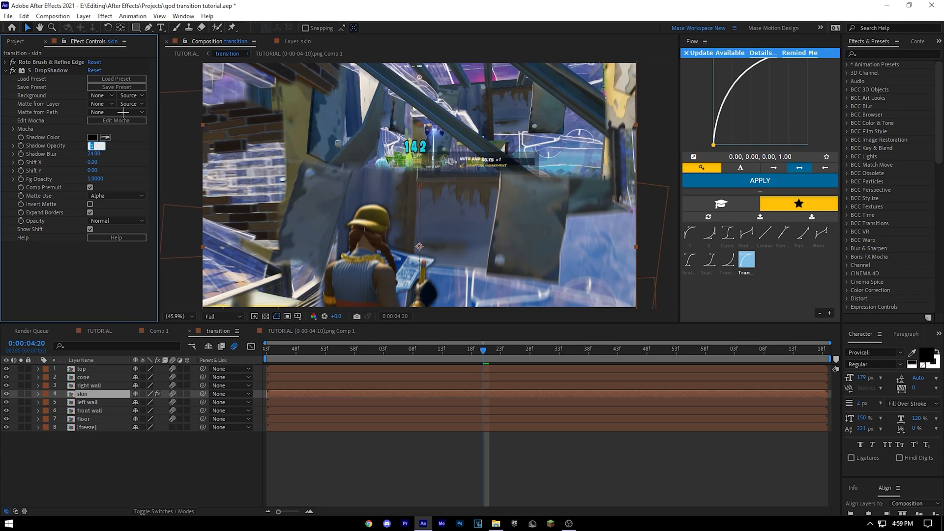
text(1.6)
key(Return)
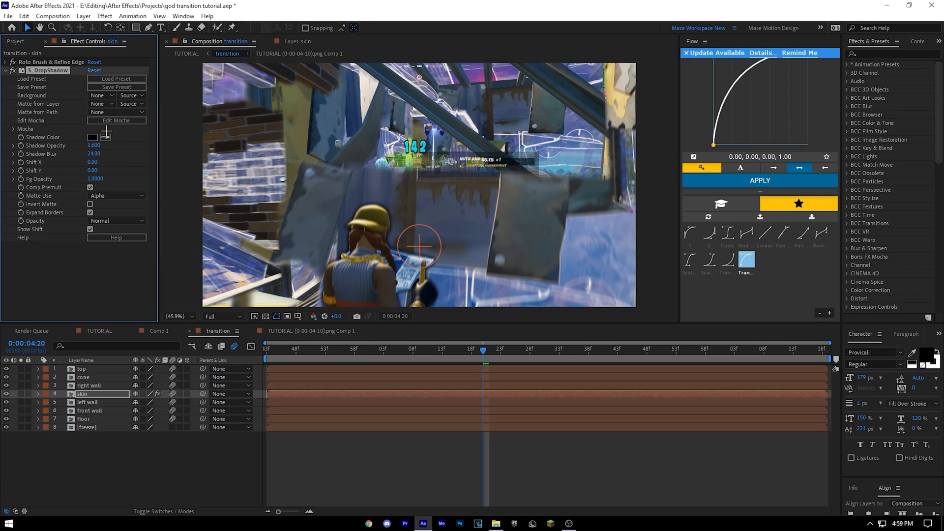
text(70)
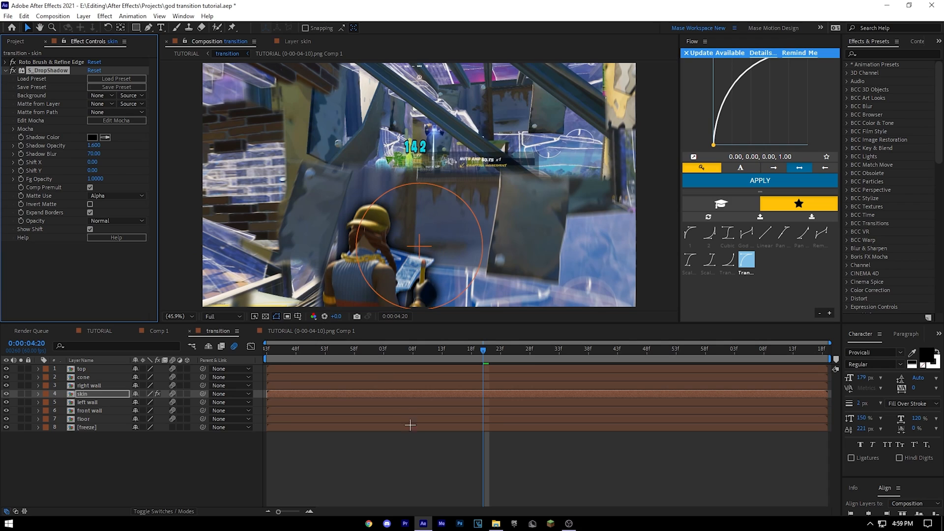
click(418, 465)
click(95, 146)
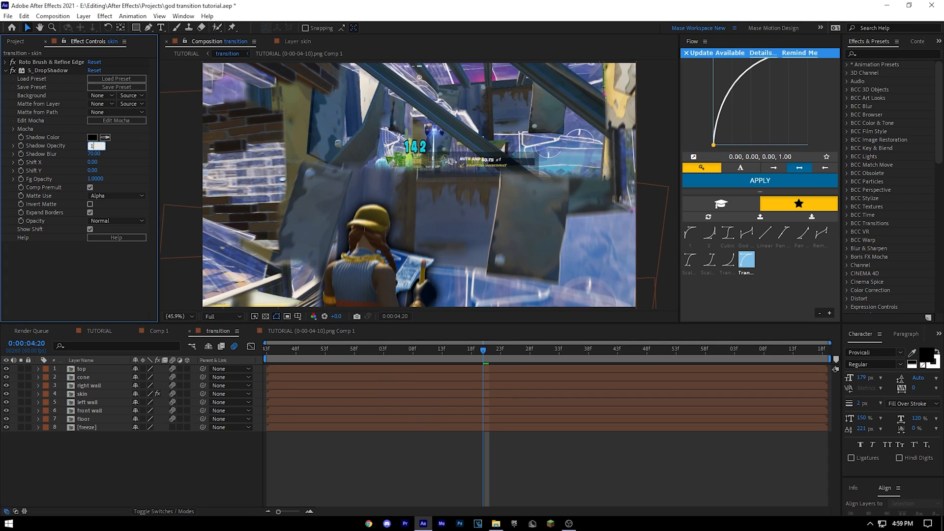
click(327, 455)
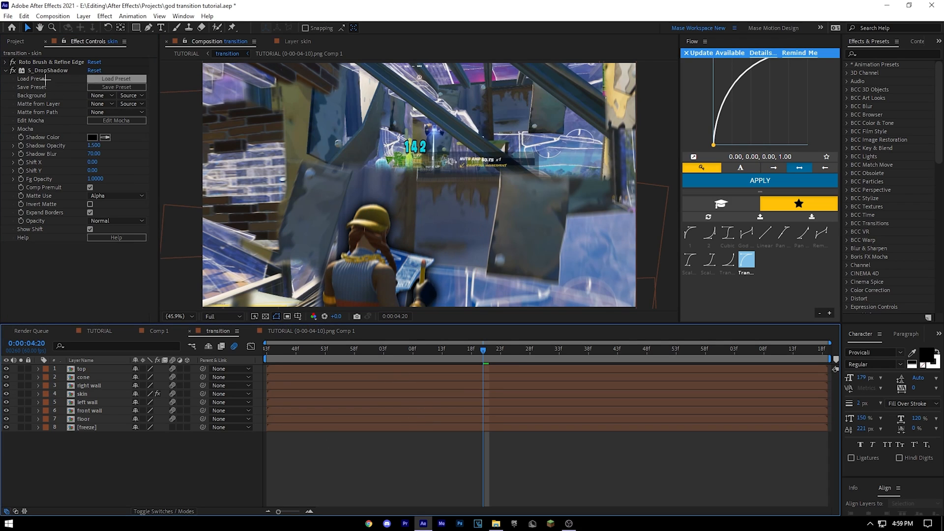
Compare the skin with its drop shadow off and on, then collapse the S_DropShadow effect and copy it
click(13, 71)
click(14, 70)
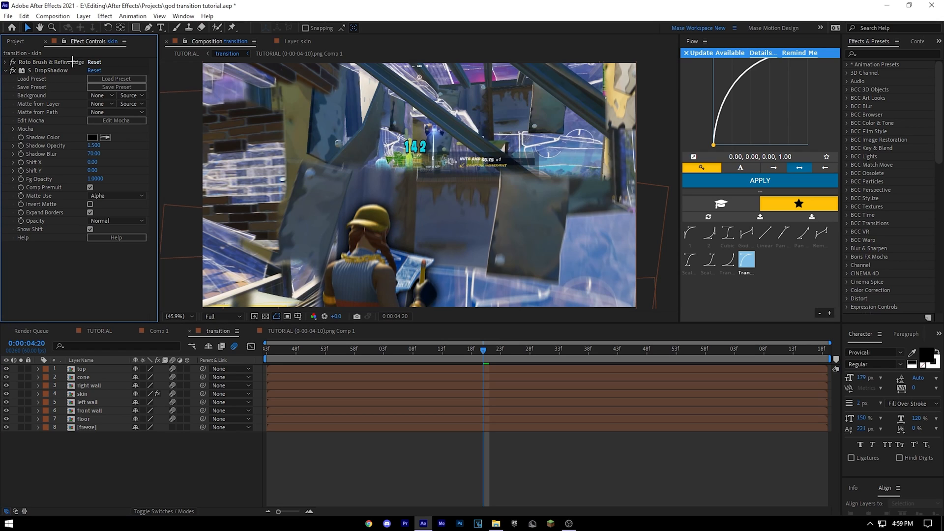
click(5, 70)
click(48, 71)
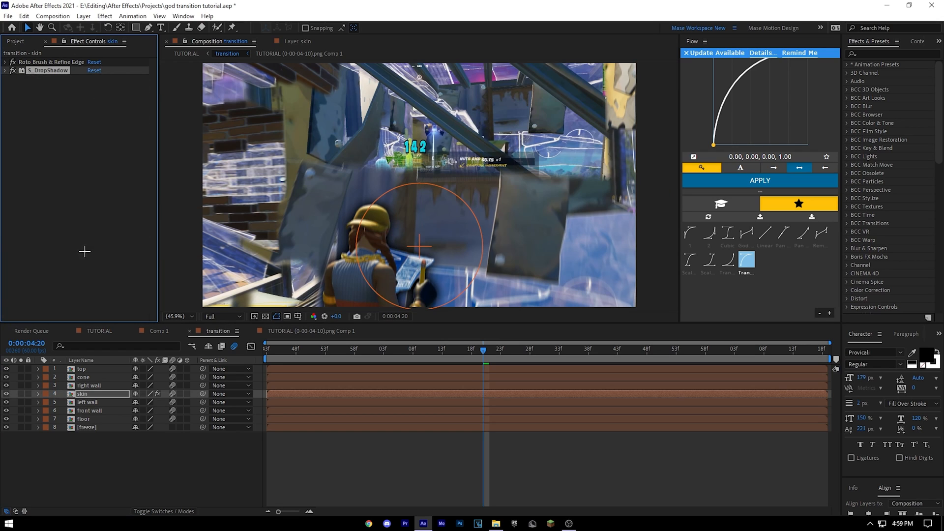
Paste the S_DropShadow effect onto the floor, front wall, left wall, right wall and cone layers
click(84, 419)
key(ctrl+v)
click(83, 411)
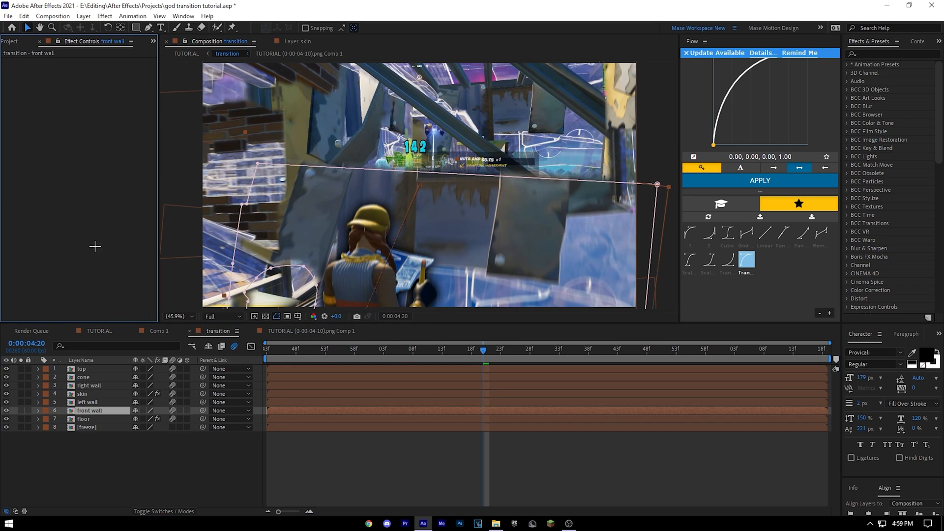
key(ctrl+v)
click(88, 402)
key(ctrl+v)
click(82, 385)
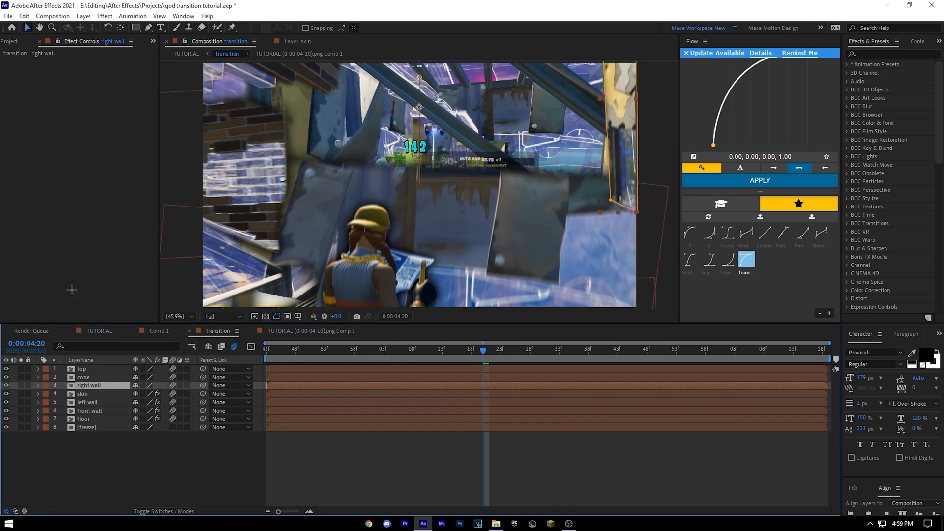
key(ctrl+v)
click(91, 377)
key(ctrl+v)
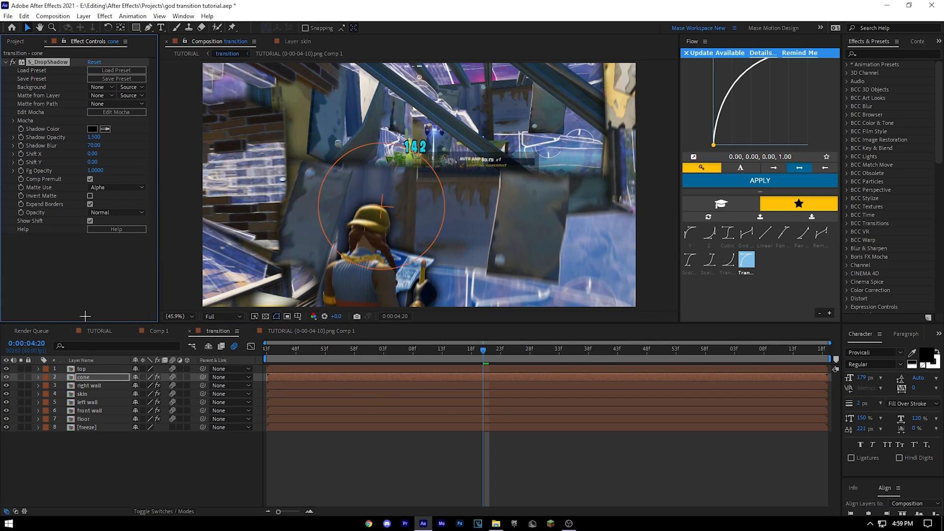
Paste the S_DropShadow effect onto the top layer
click(84, 369)
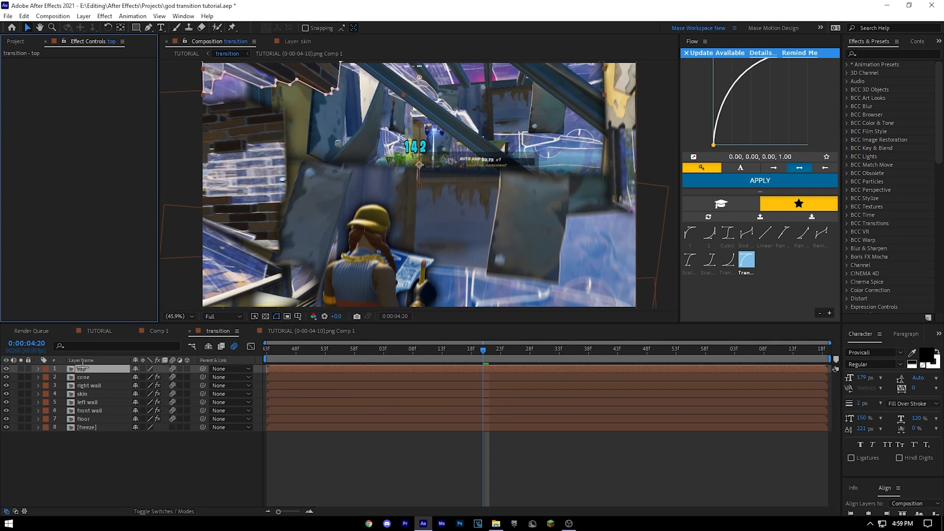
key(ctrl+v)
click(130, 434)
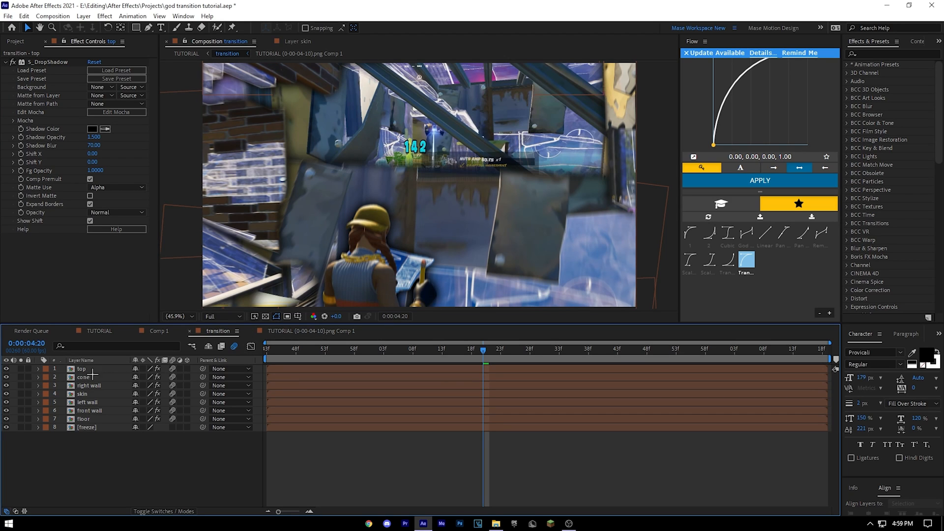
Pre-compose the floor, front wall and left wall layers individually, moving all attributes into each new composition
click(83, 419)
right_click(82, 420)
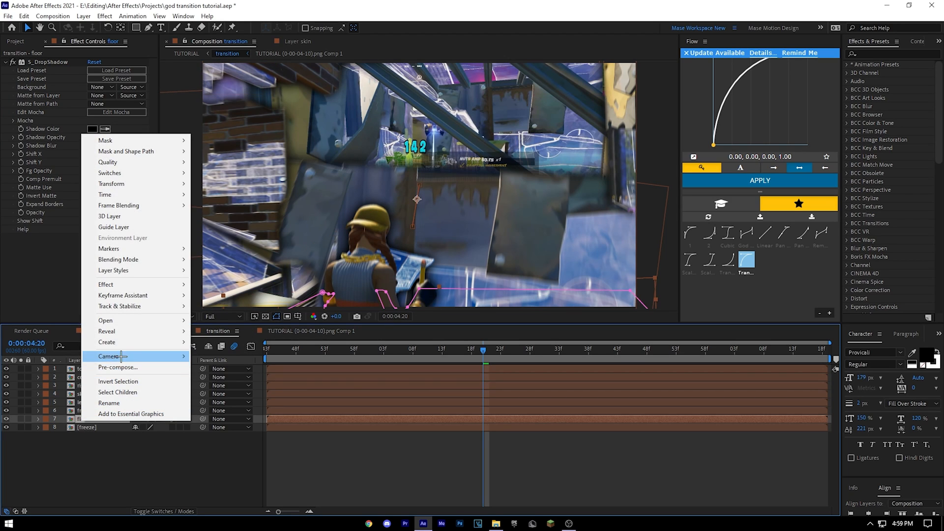
click(118, 368)
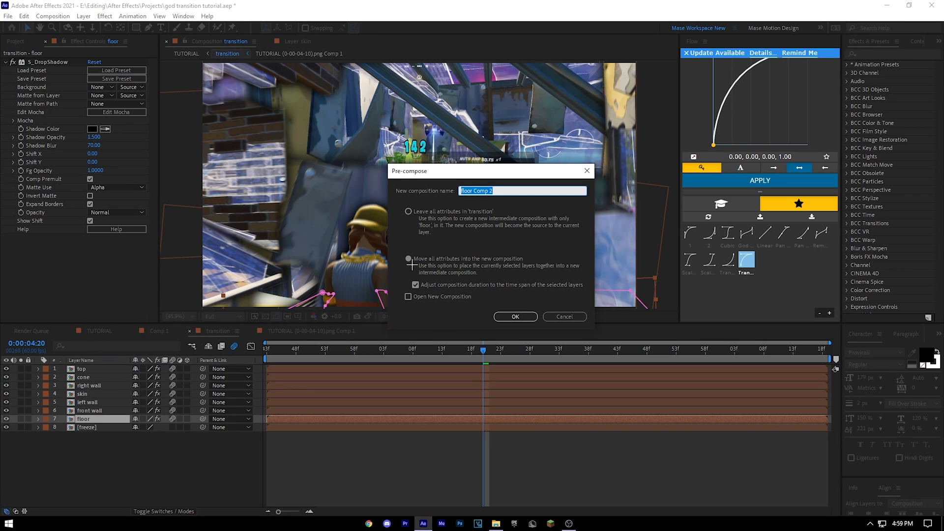
click(512, 317)
right_click(100, 410)
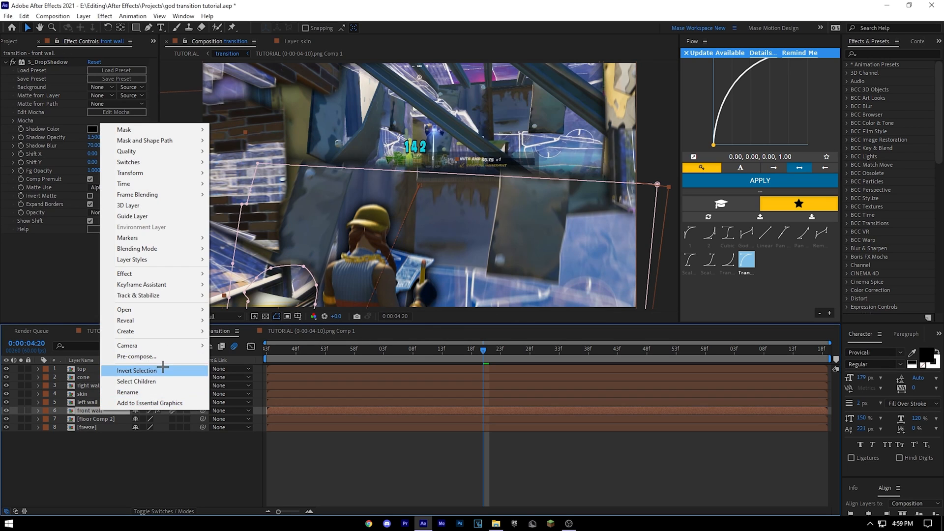
click(118, 369)
click(510, 316)
right_click(102, 402)
click(121, 344)
click(512, 316)
Pre-compose the skin, right wall, cone and top layers individually, moving all attributes into each new composition
right_click(107, 393)
click(120, 338)
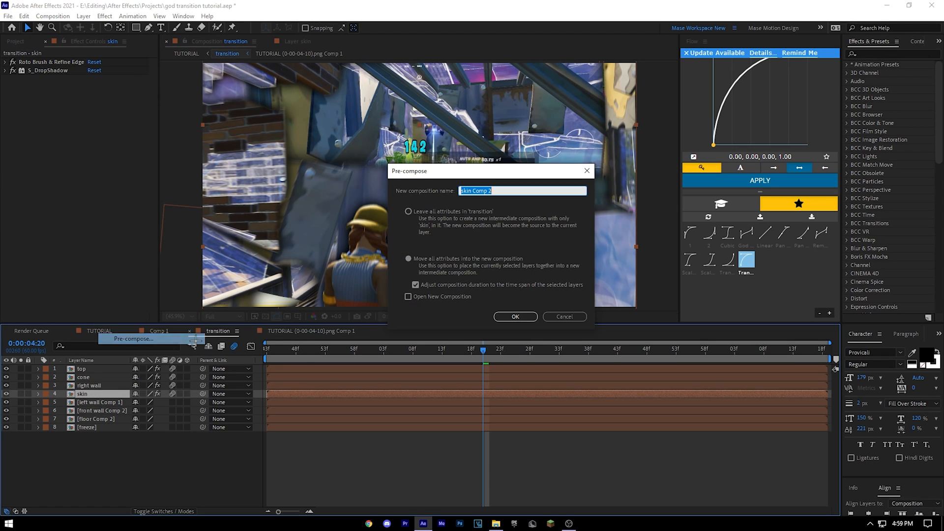
click(511, 316)
right_click(118, 385)
click(158, 338)
click(511, 316)
right_click(105, 377)
click(177, 322)
click(509, 316)
right_click(90, 369)
click(140, 311)
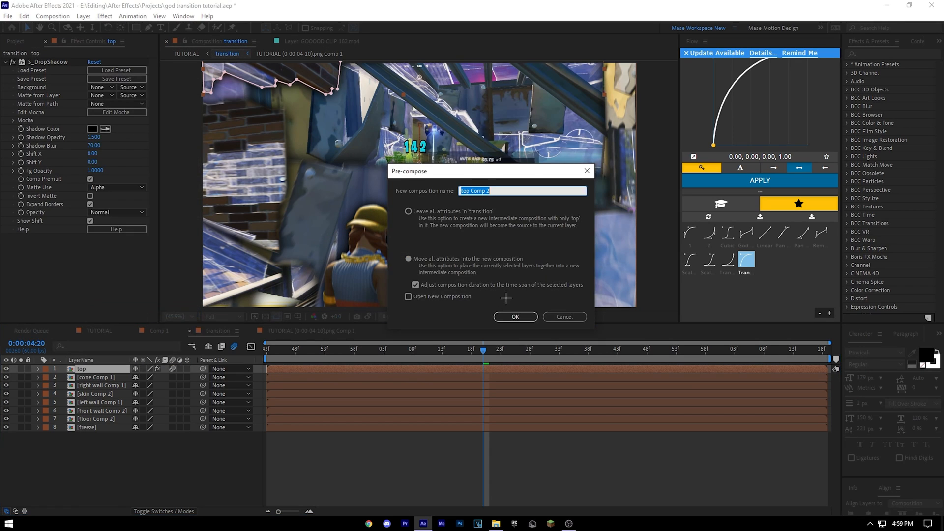
click(510, 316)
Duplicate the pre-composed front wall layer twice
key(Home)
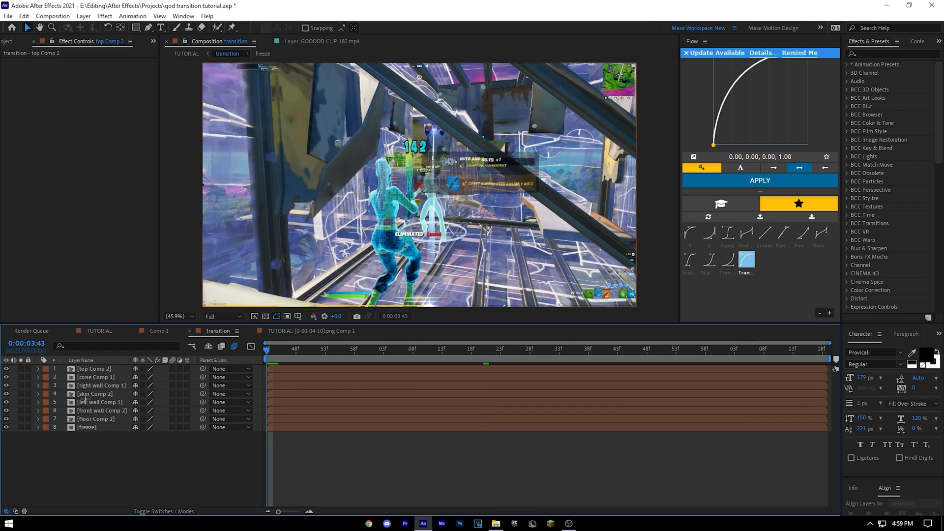
drag(423, 350, 482, 348)
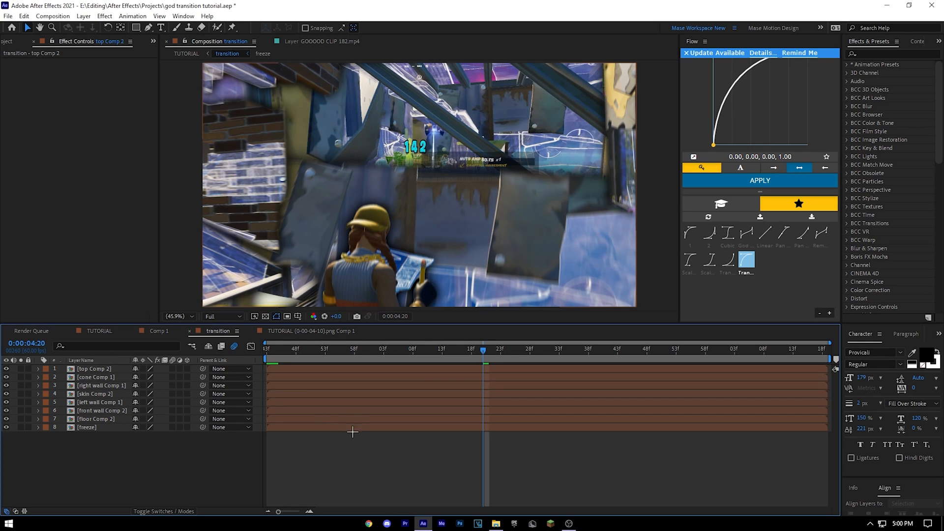
click(91, 410)
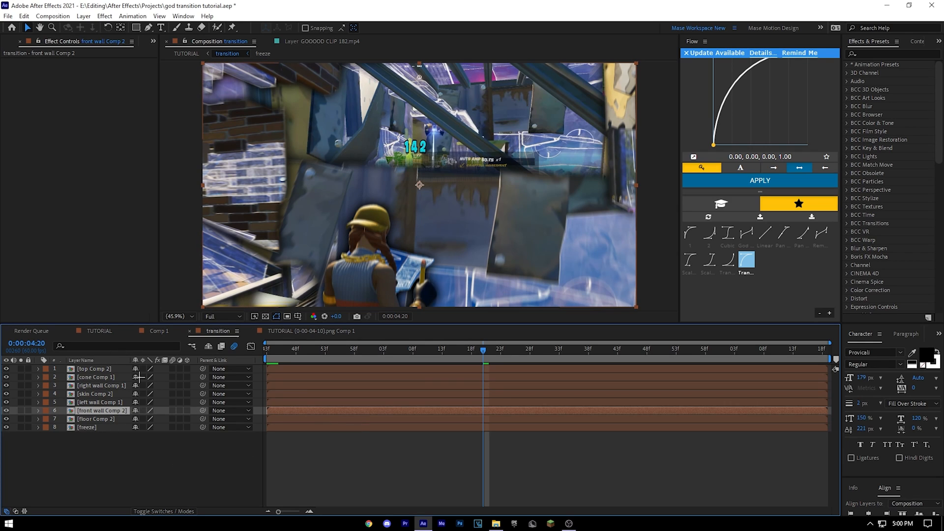
key(ctrl+d)
key(ctrl+d)
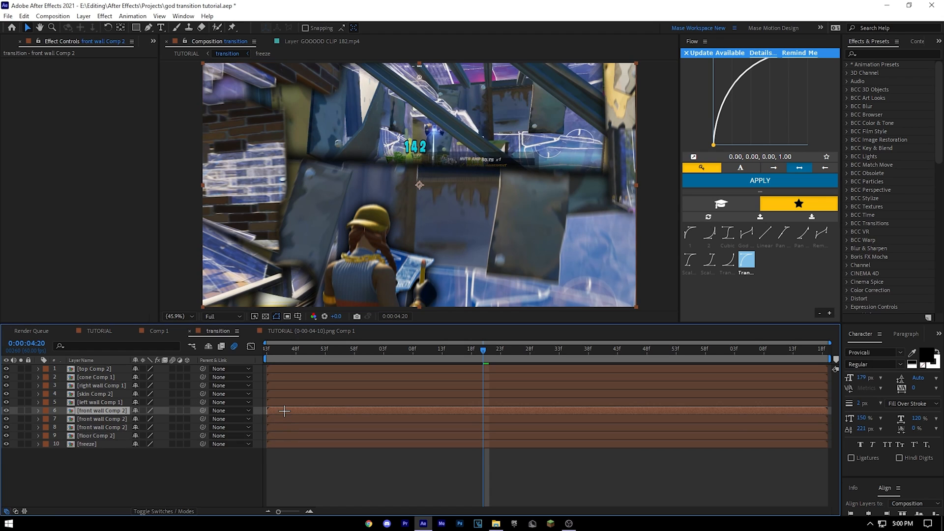
Stagger the front wall copies three frames apart, starting the middle one at 0:00:03:46 and the uppermost at 0:00:03:49
key(Home)
click(91, 427)
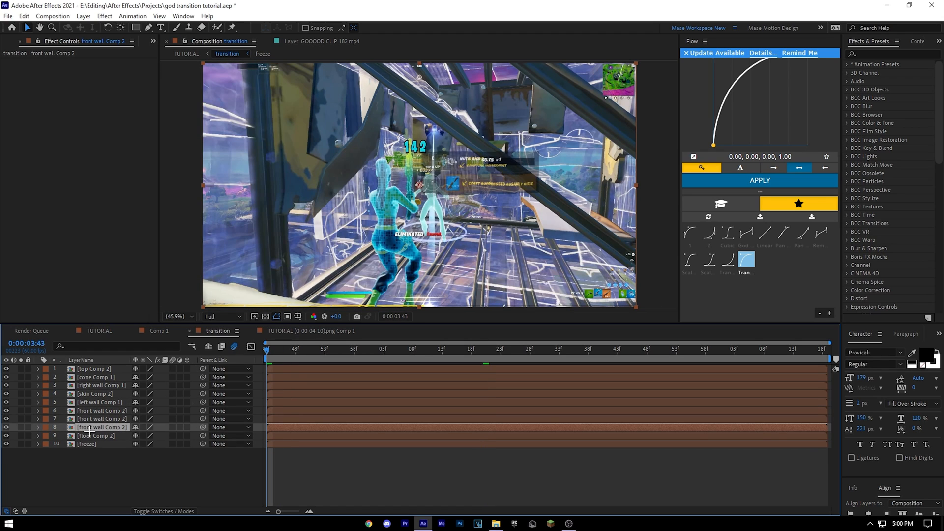
key(Page_Down)
key(Page_Down)
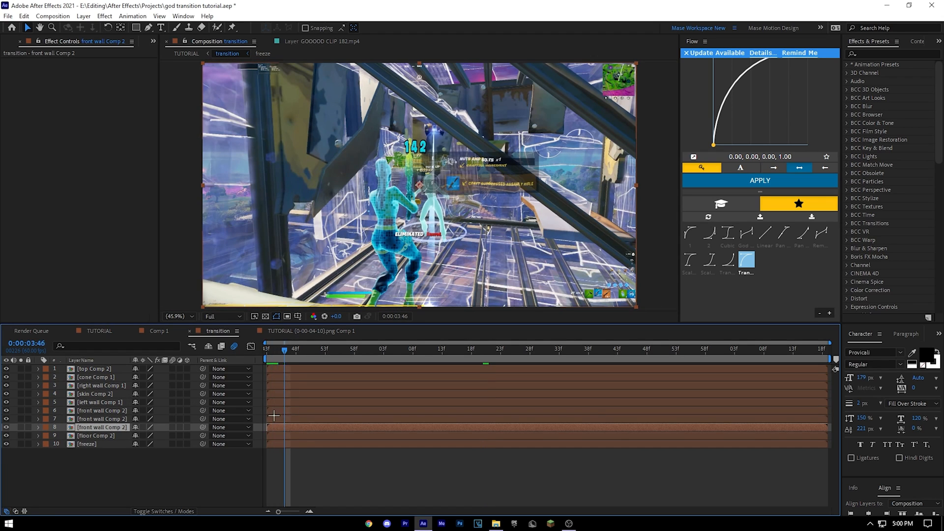
drag(281, 419, 286, 419)
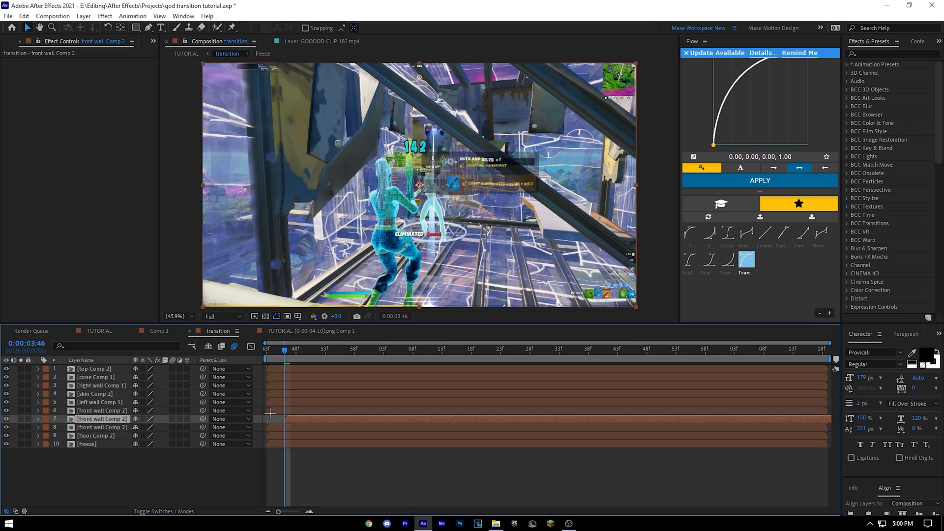
key(Page_Down)
key(Page_Down)
key(Page_Down)
drag(276, 410, 315, 404)
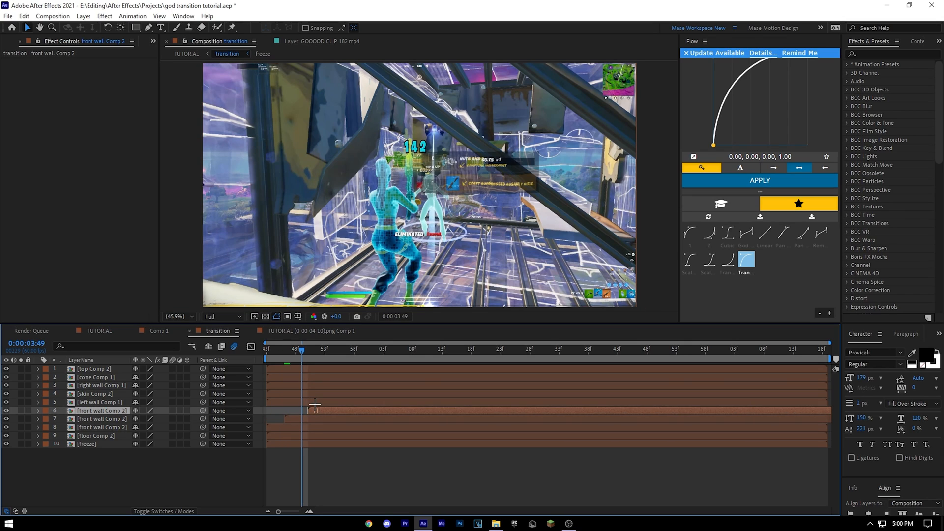
Solo the three front wall copies, check their staggered motion at 0:00:04:20, and turn the solo off again
click(269, 428)
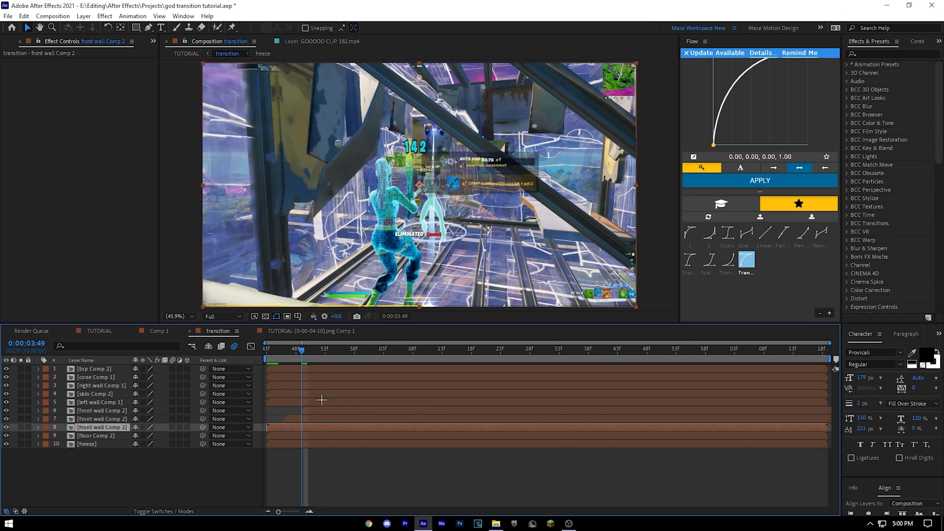
shift+click(310, 410)
drag(325, 357, 483, 355)
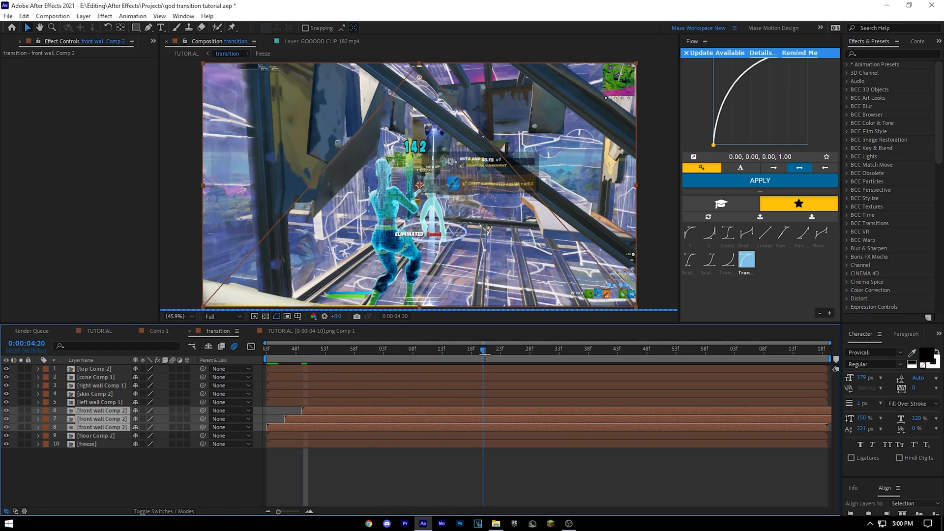
click(21, 410)
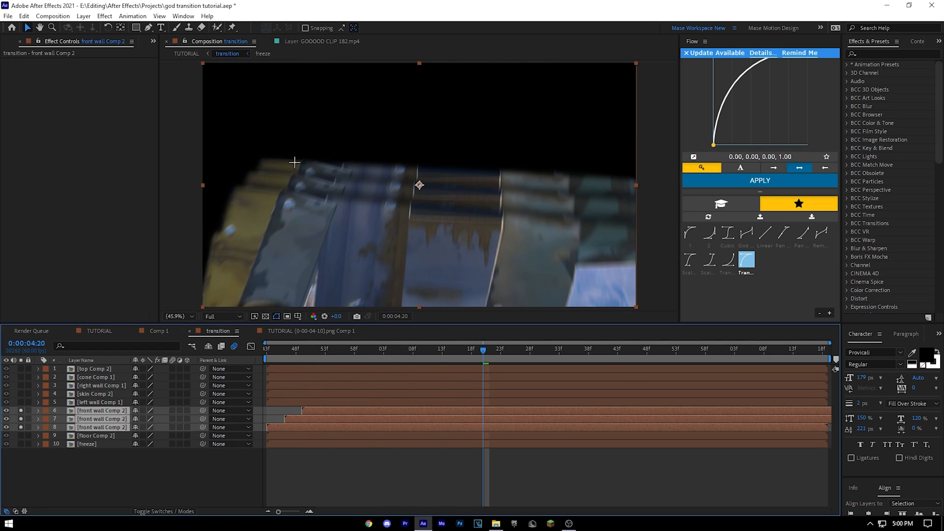
click(85, 462)
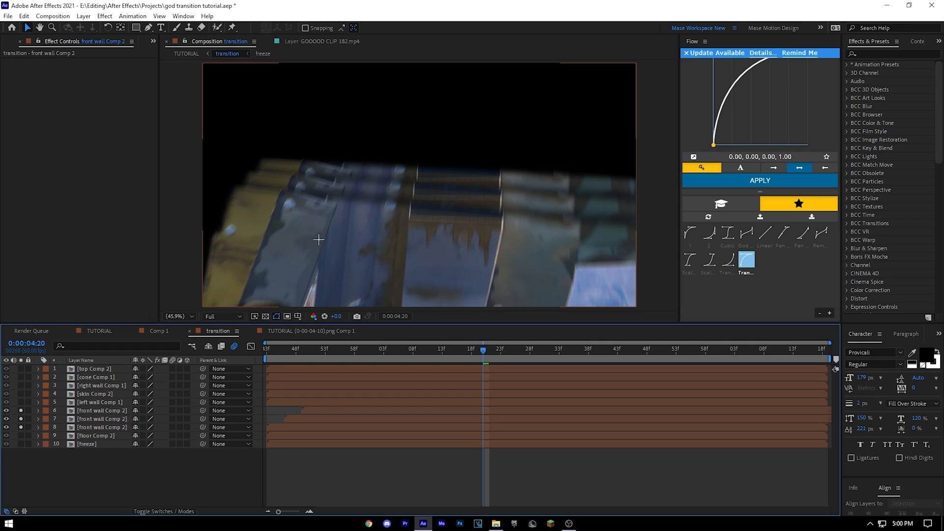
key(Home)
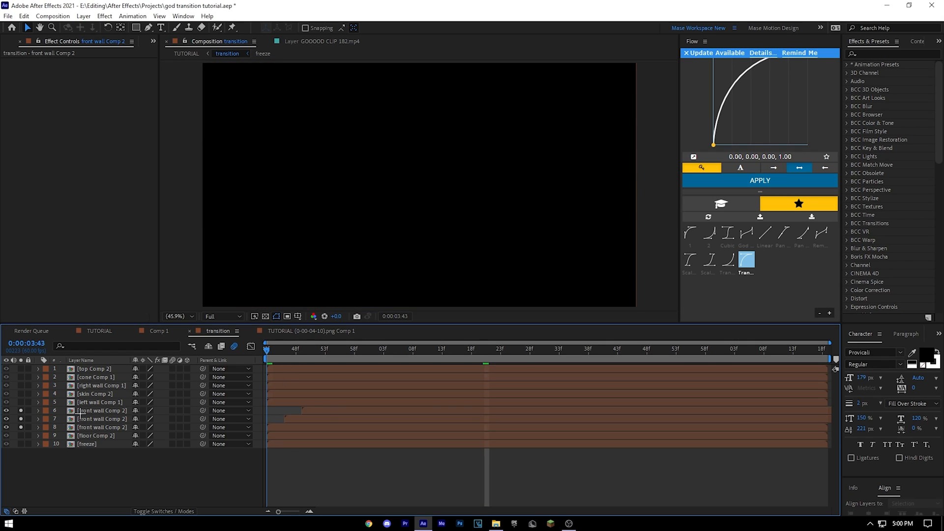
click(21, 419)
click(107, 436)
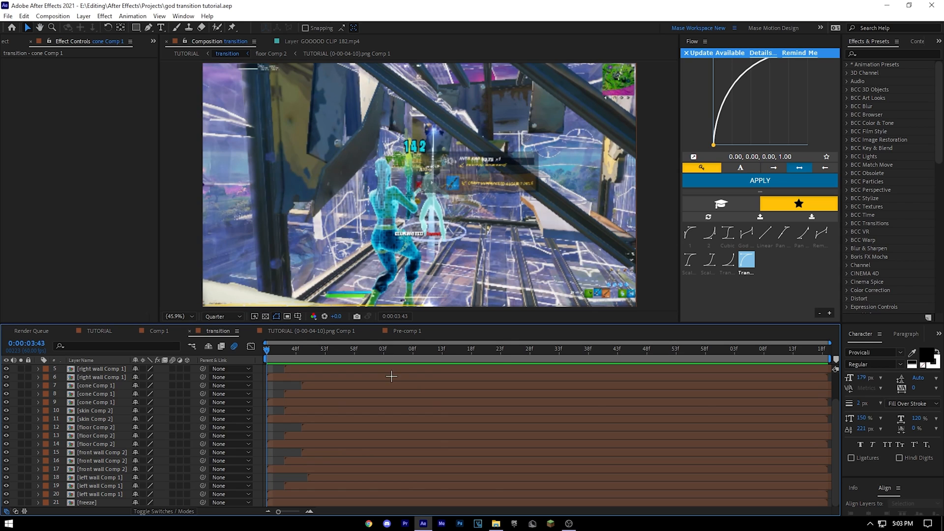
Preview the transition composition with the staggered copies of all layers
click(381, 374)
key(space)
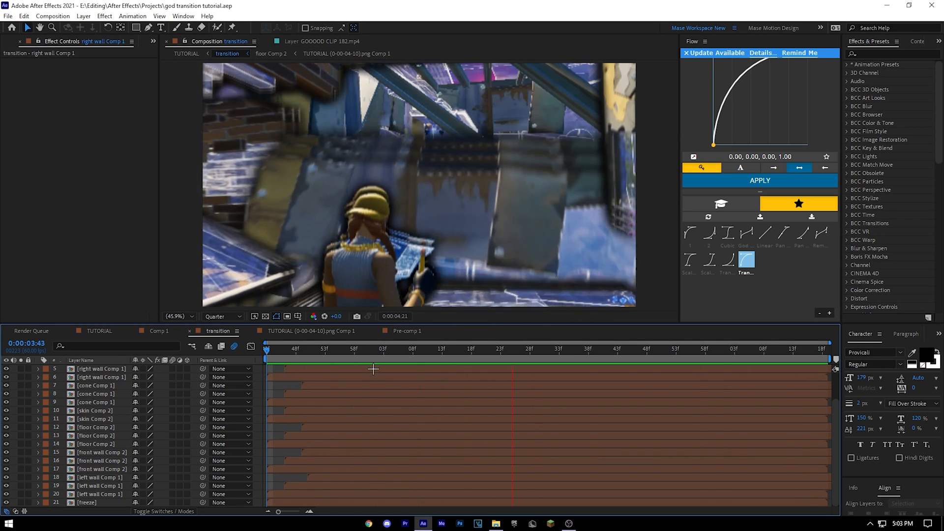
key(space)
mouse_move(275, 353)
mouse_down()
mouse_move(248, 362)
mouse_move(537, 352)
mouse_move(642, 337)
mouse_move(402, 339)
mouse_move(706, 329)
mouse_move(463, 329)
mouse_move(704, 329)
mouse_move(293, 356)
mouse_up()
key(space)
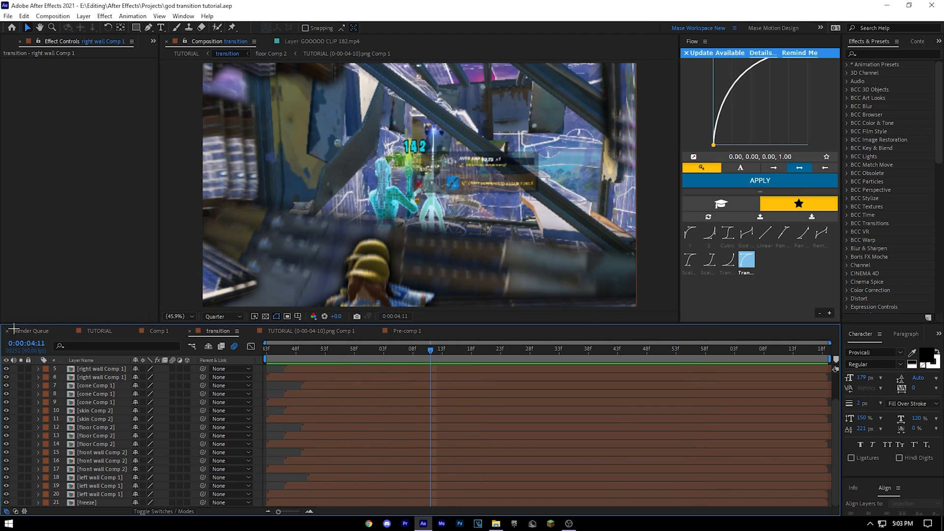
Switch to the TUTORIAL composition and preview the transition from shortly before its start
click(100, 331)
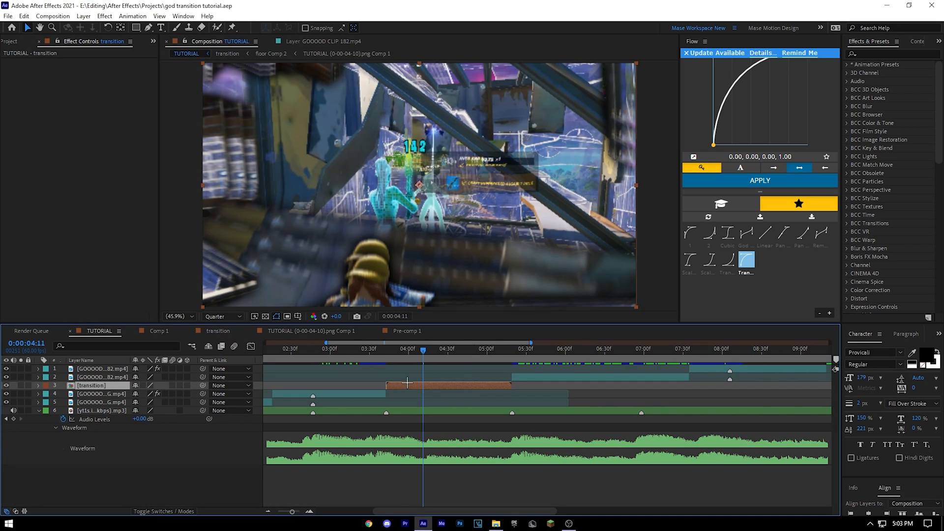
drag(457, 353, 367, 352)
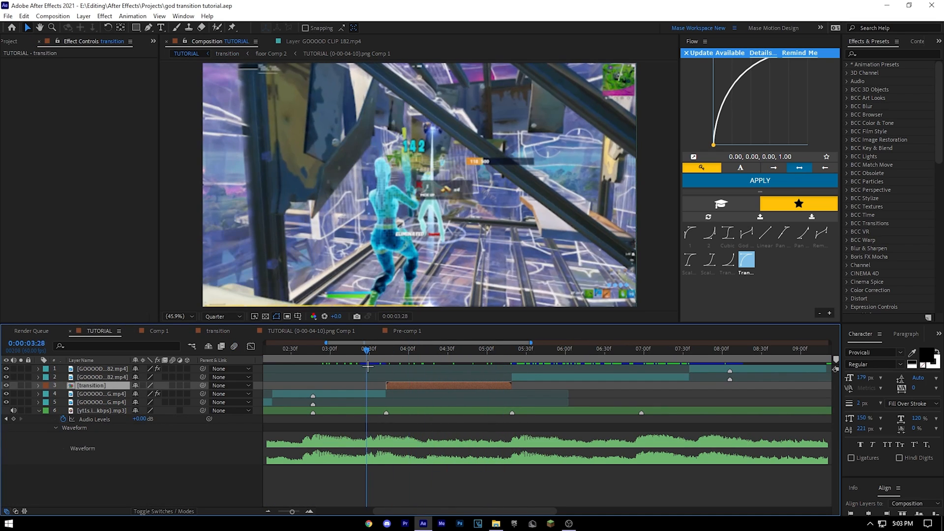
scroll(355, 385, up, 1)
key(space)
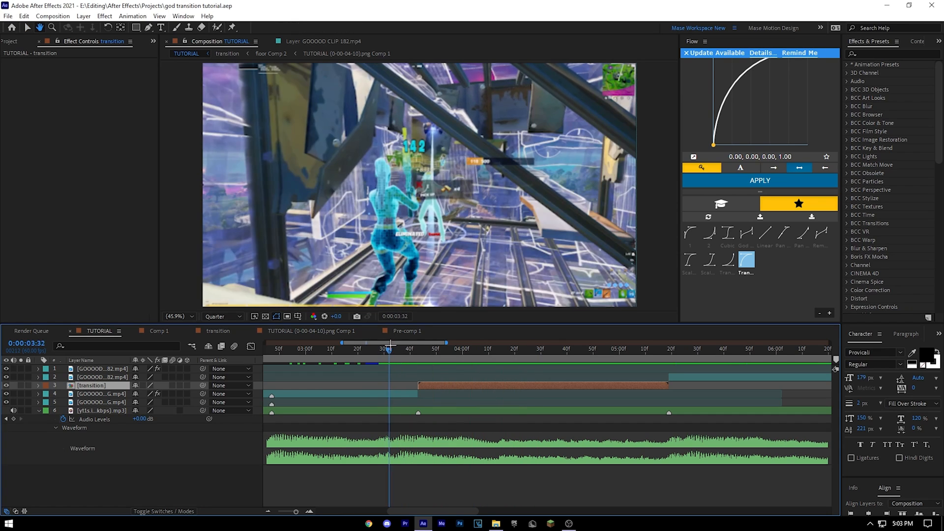
key(space)
drag(417, 348, 376, 350)
key(space)
Go to the incoming clip's in point at 0:00:05:19 and add an adjustment layer directly above that clip
mouse_move(658, 348)
mouse_down()
mouse_move(669, 349)
mouse_move(661, 349)
mouse_up()
scroll(674, 364, up, 3)
click(674, 377)
key(i)
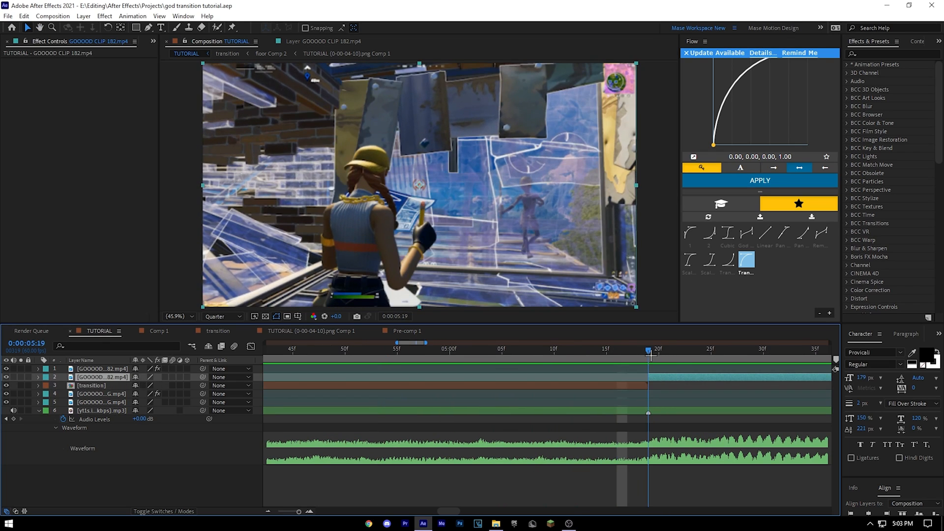
scroll(546, 389, down, 1)
key(ctrl+alt+y)
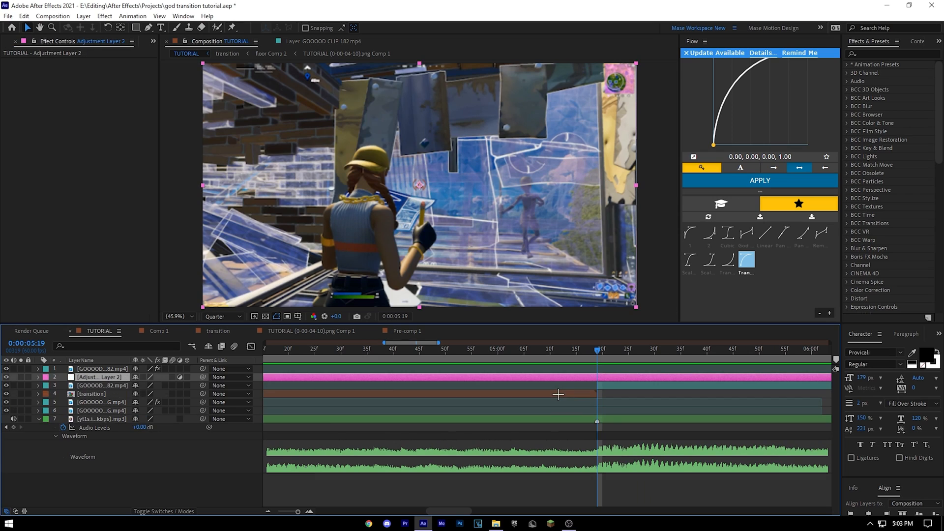
Apply the BCC Temporal Blur effect to the adjustment layer
key(ctrl+space)
text(bcc te)
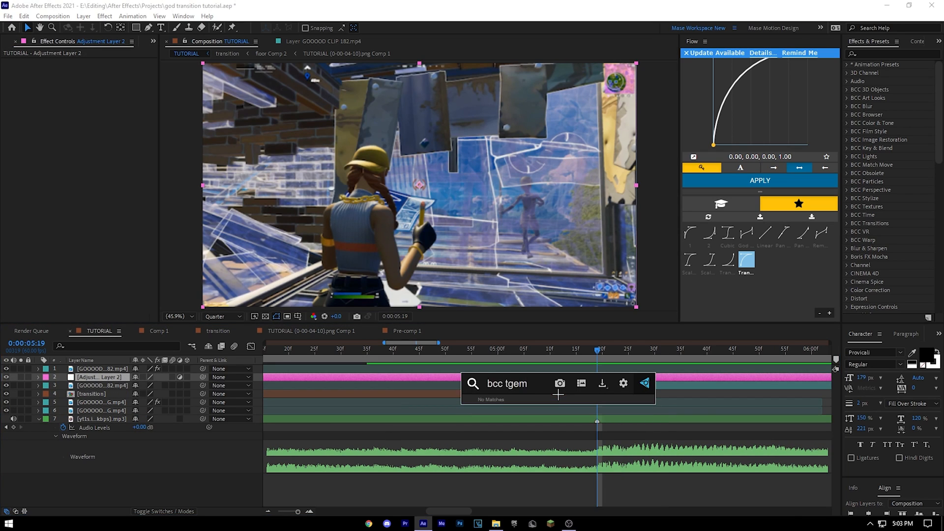
key(Return)
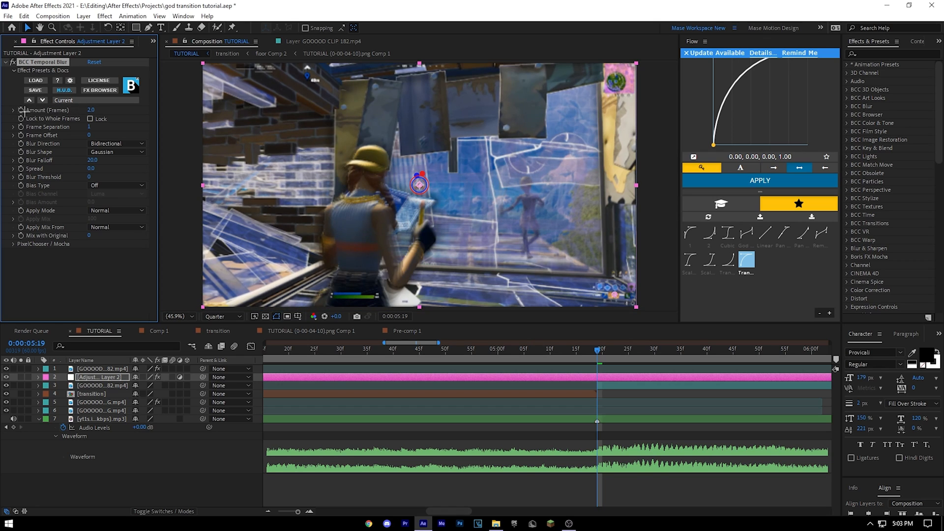
Keyframe the Temporal Blur Amount (Frames) at 2.0 on 0:00:05:19 and at 0 ten frames earlier, on 0:00:05:09
scroll(616, 429, up, 3)
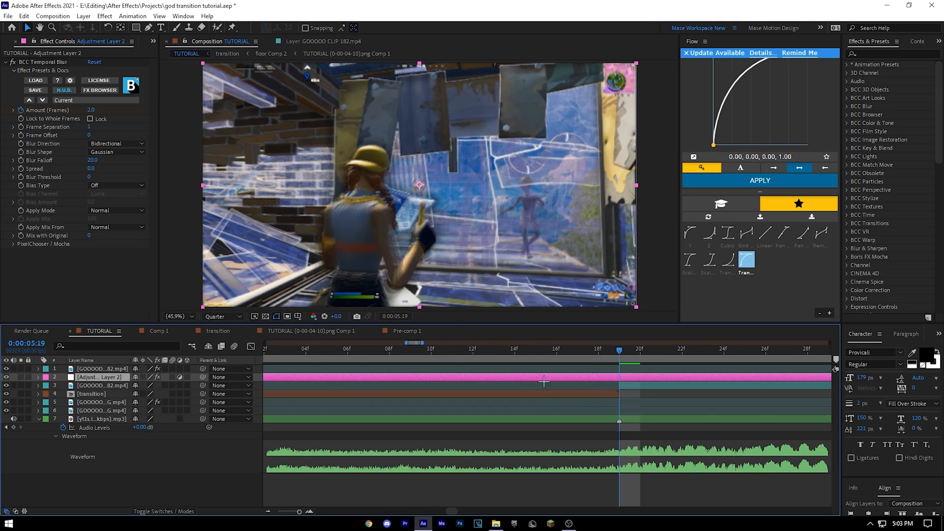
key(u)
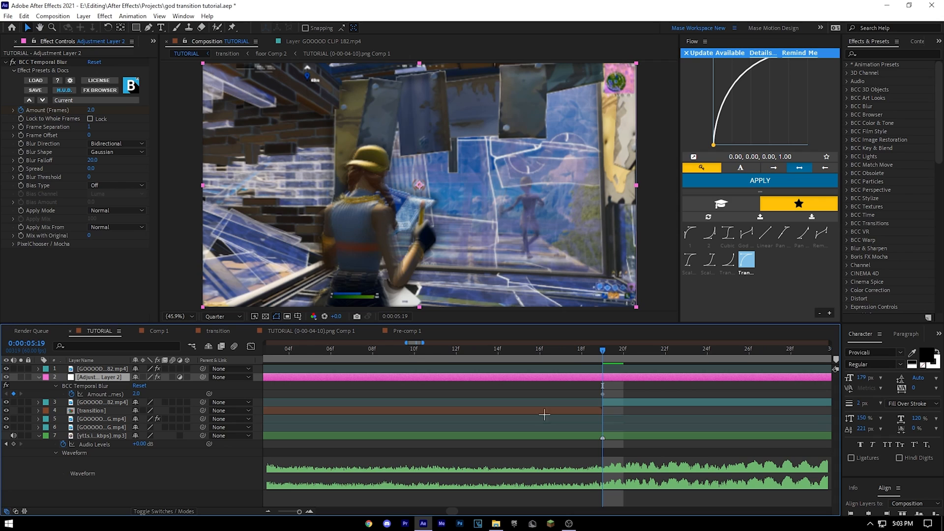
key(Page_Up)
key(Page_Up)
key(Page_Up)
key(Page_Up)
key(Page_Up)
key(Page_Up)
key(Page_Up)
key(Page_Up)
key(Page_Up)
key(Page_Up)
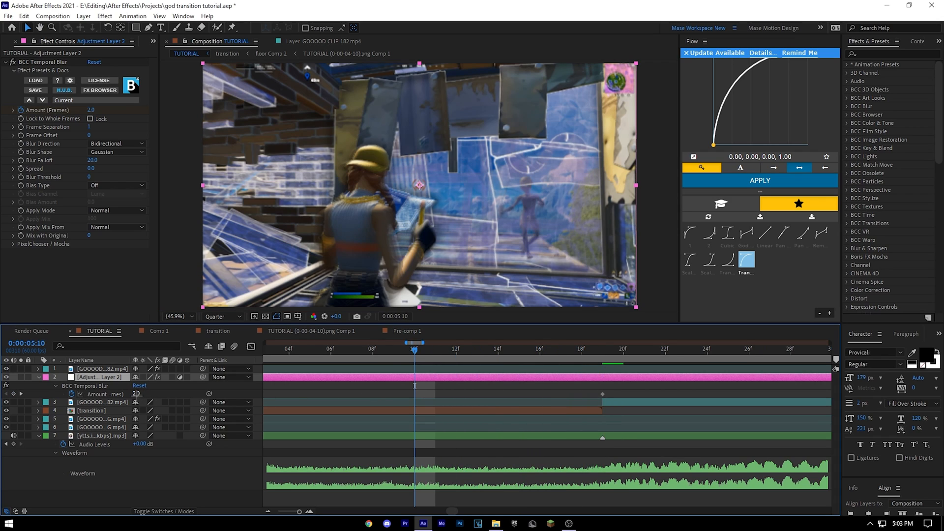
click(137, 394)
text(0)
click(399, 383)
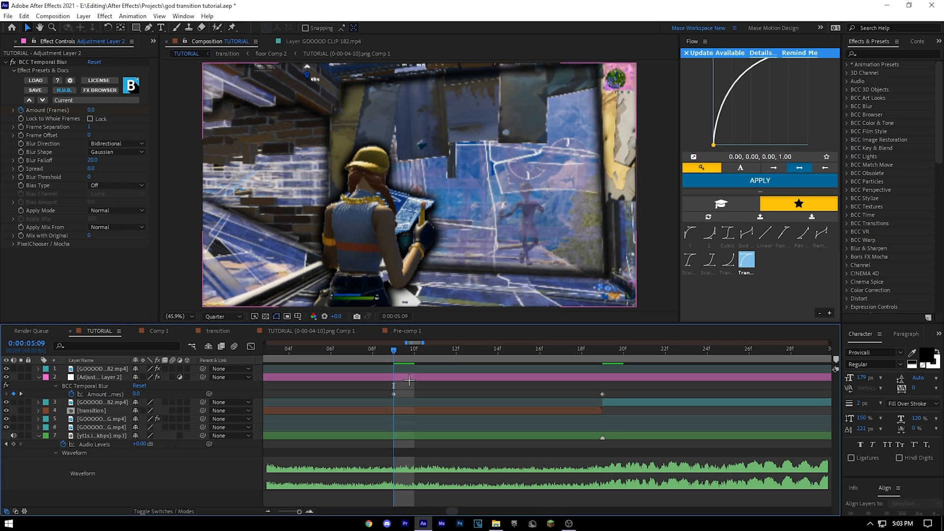
Trim the start of the adjustment layer to 0:00:05:09
click(412, 378)
key(alt+bracketleft)
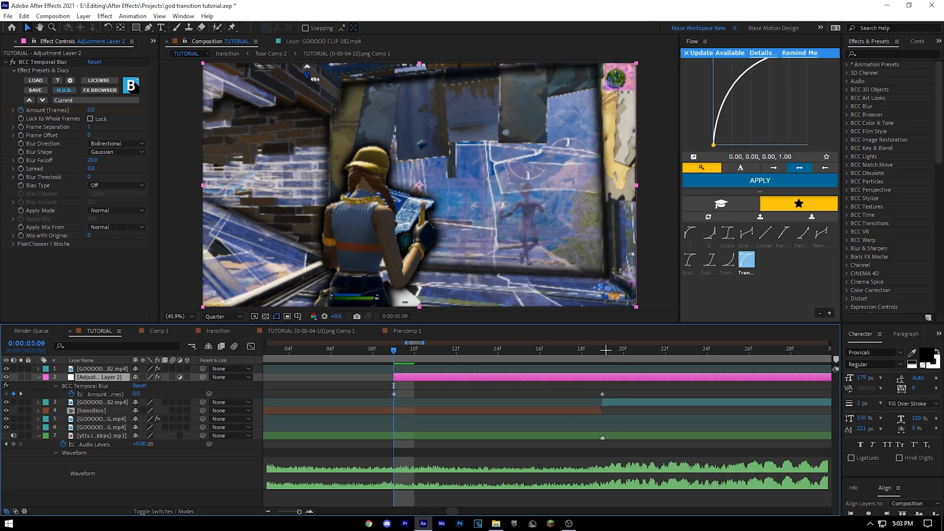
Keyframe the Temporal Blur Amount (Frames) at 0 on 0:00:05:29 and trim the end of the adjustment layer there
drag(606, 350, 812, 350)
click(137, 393)
text(0.2)
click(695, 379)
key(alt+bracketright)
key(Page_Up)
key(u)
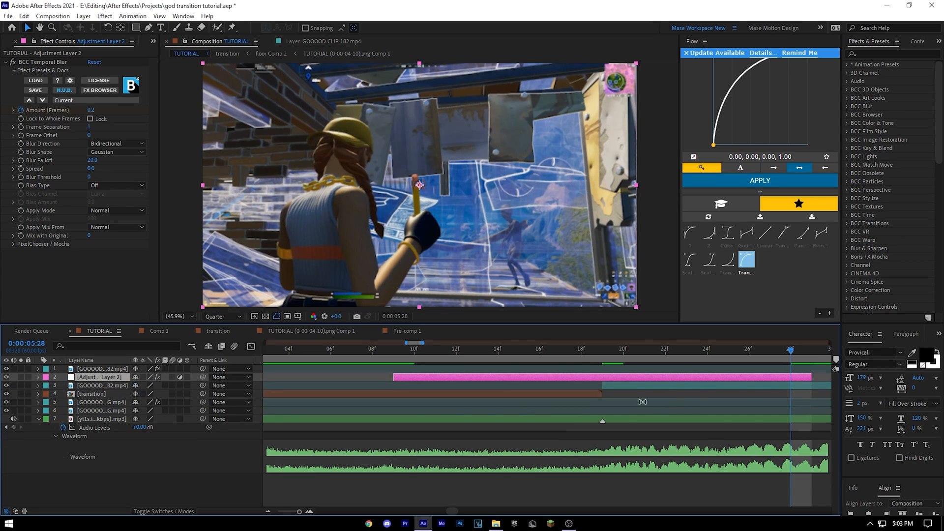
Preview the temporal blur across the cut between the transition and the incoming clip
drag(419, 355, 311, 355)
scroll(378, 367, down, 2)
key(space)
click(359, 354)
scroll(356, 374, down, 2)
key(space)
Return to the cut at 0:00:05:19 and add another adjustment layer above the Temporal Blur adjustment layer
drag(358, 349, 396, 342)
scroll(372, 359, up, 2)
click(397, 350)
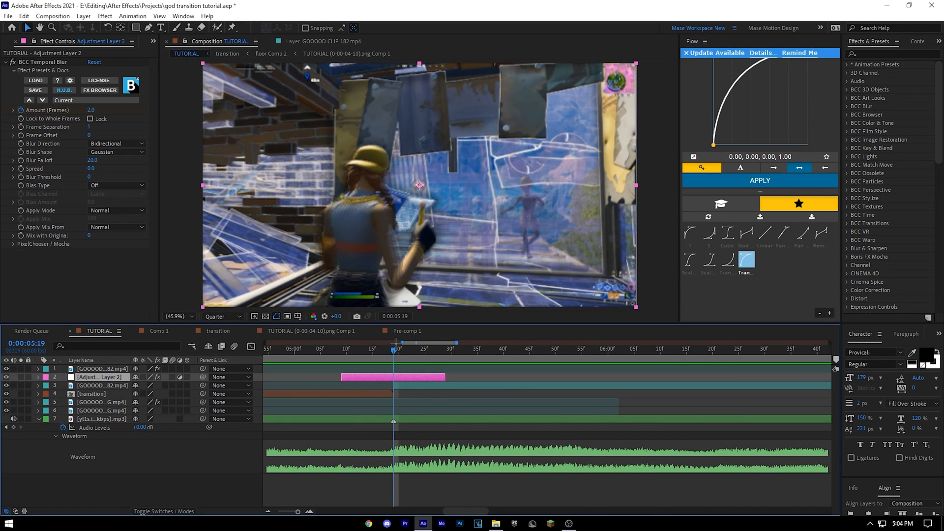
key(ctrl+alt+y)
Find the [mase] presets and apply the first shake preset from the Overedit folder to the new adjustment layer
click(878, 52)
text([)
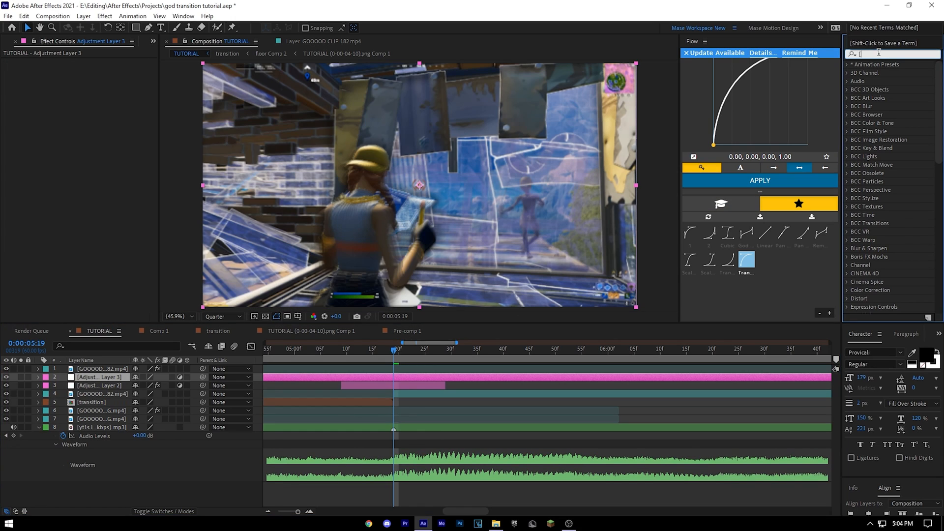
text(mase)
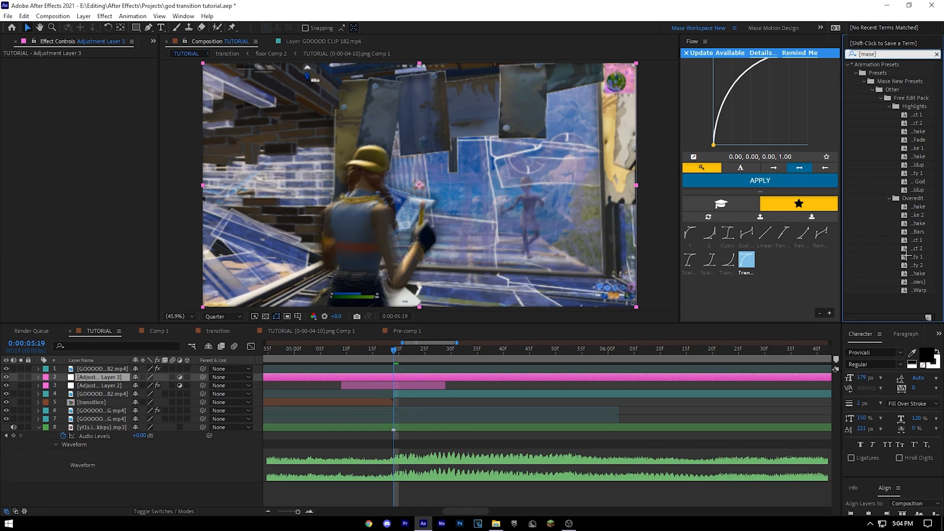
click(915, 231)
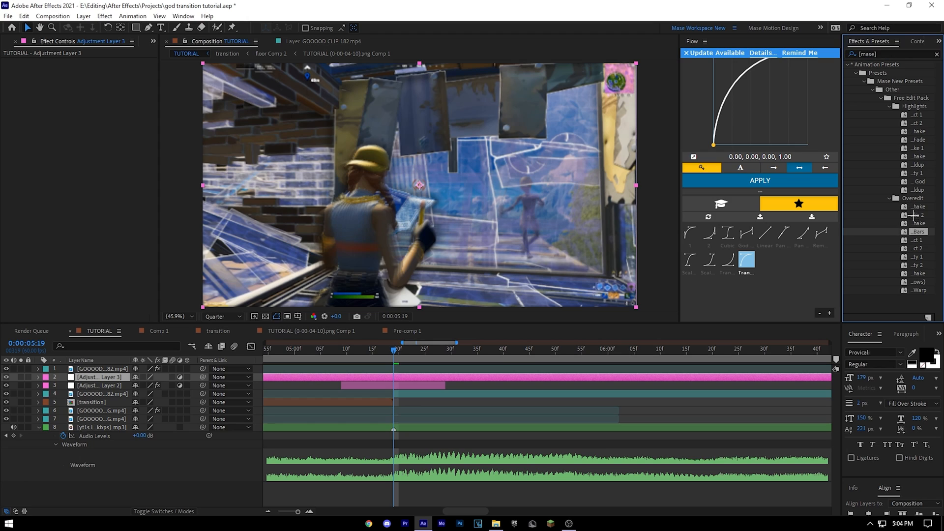
click(917, 207)
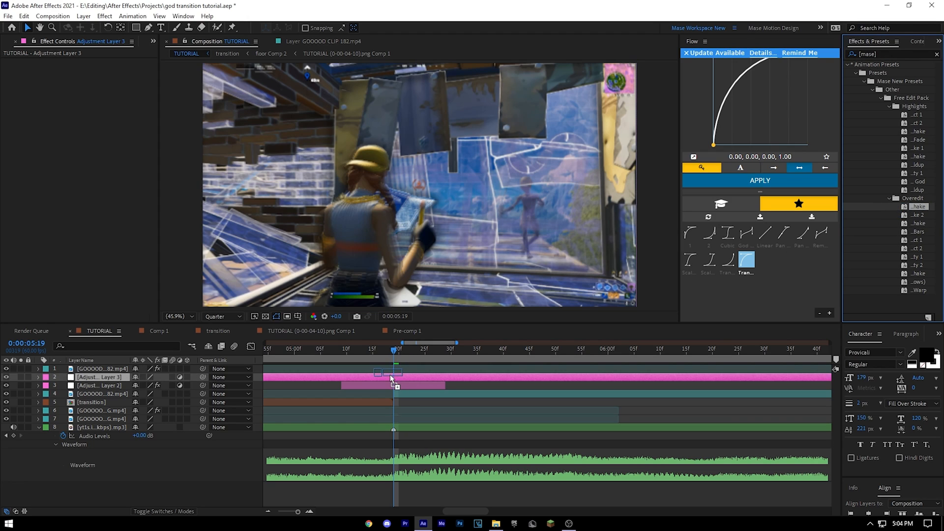
drag(391, 378, 392, 379)
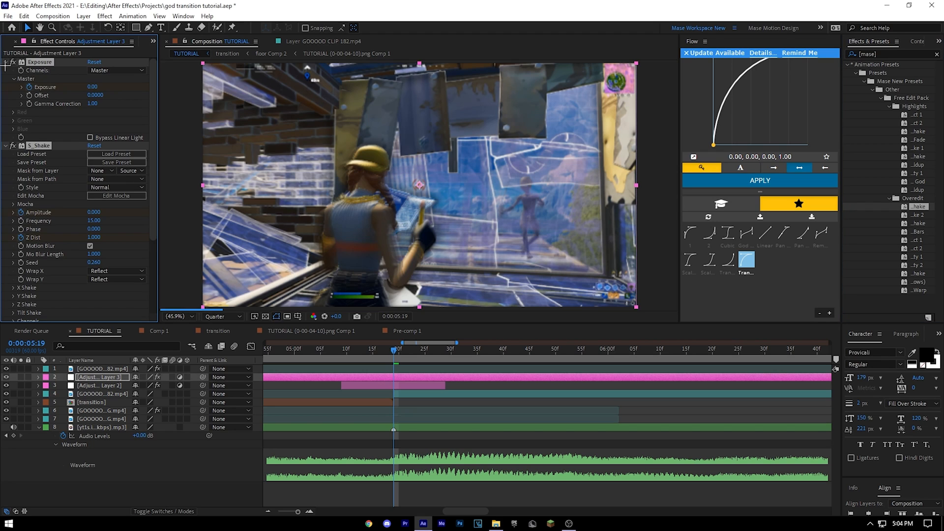
Shift the shake adjustment layer so its second keyframes sit on 0:00:05:19, and trim it to run from 0:00:05:04 to 0:00:05:59
key(u)
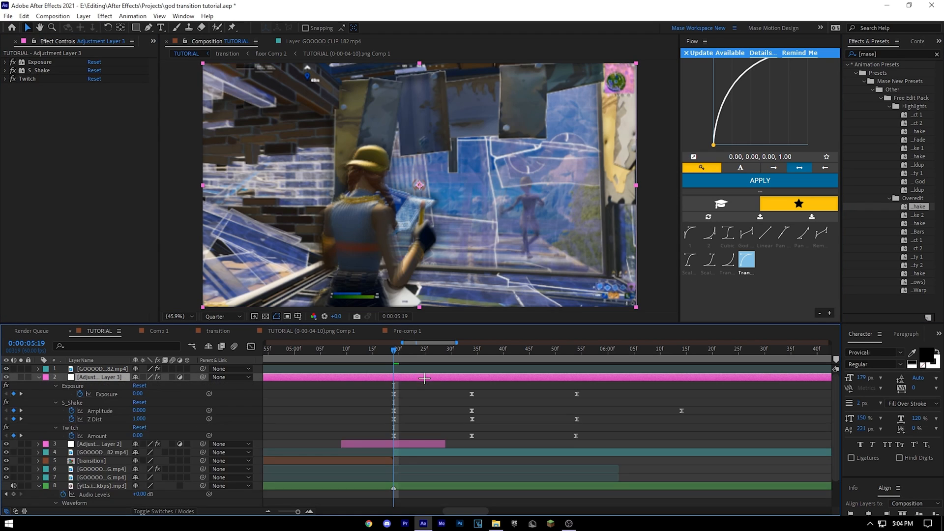
drag(374, 381, 307, 381)
click(316, 352)
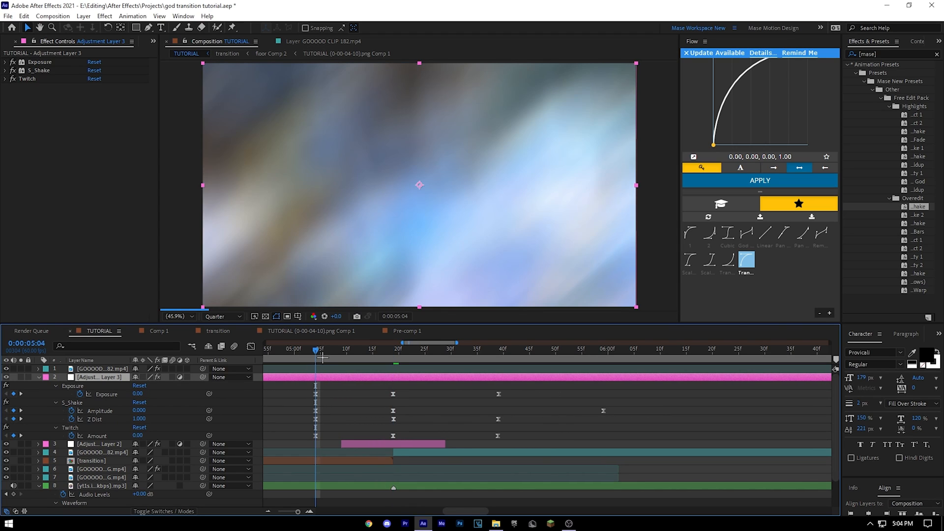
click(602, 357)
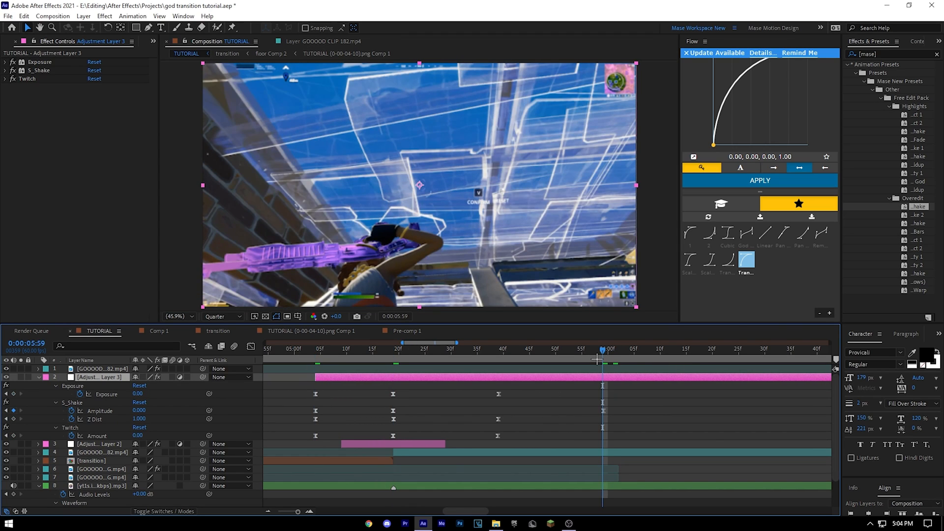
key(alt+])
key(u)
Preview the end of the transition with the shake and temporal blur adjustment layers
click(285, 359)
key(minus)
key(space)
scroll(315, 381, up, 1)
drag(316, 386, 374, 391)
scroll(374, 390, down, 1)
click(318, 355)
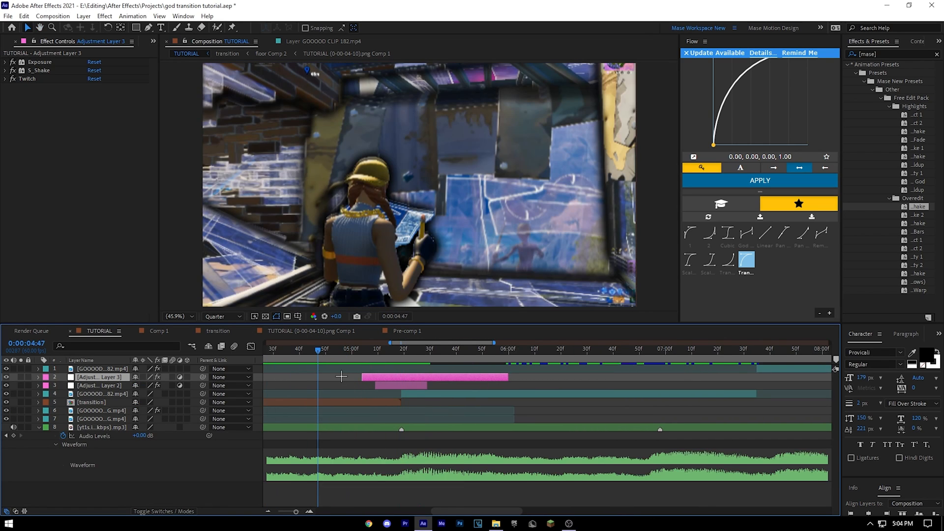
scroll(341, 376, up, 1)
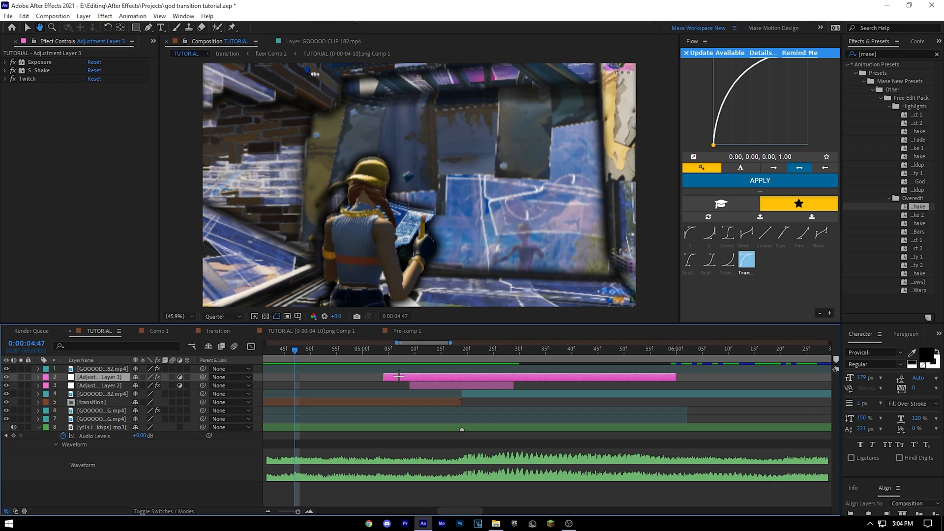
key(space)
scroll(398, 377, down, 1)
click(375, 355)
key(space)
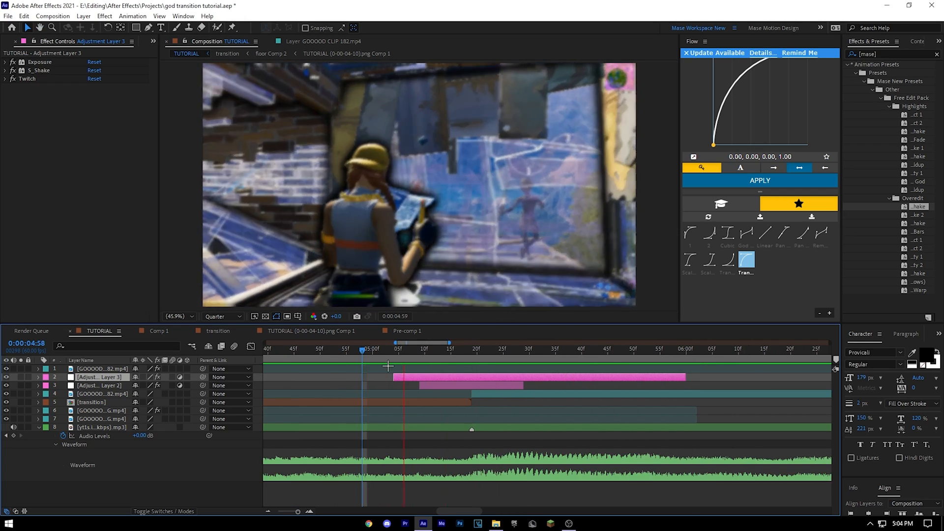
click(396, 355)
key(space)
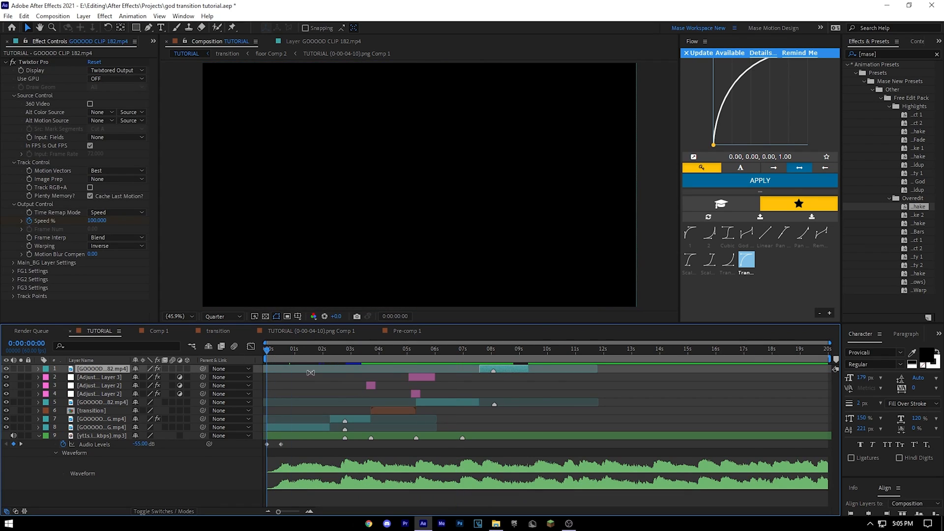
Save the project and play back the full TUTORIAL composition from the start
key(ctrl+s)
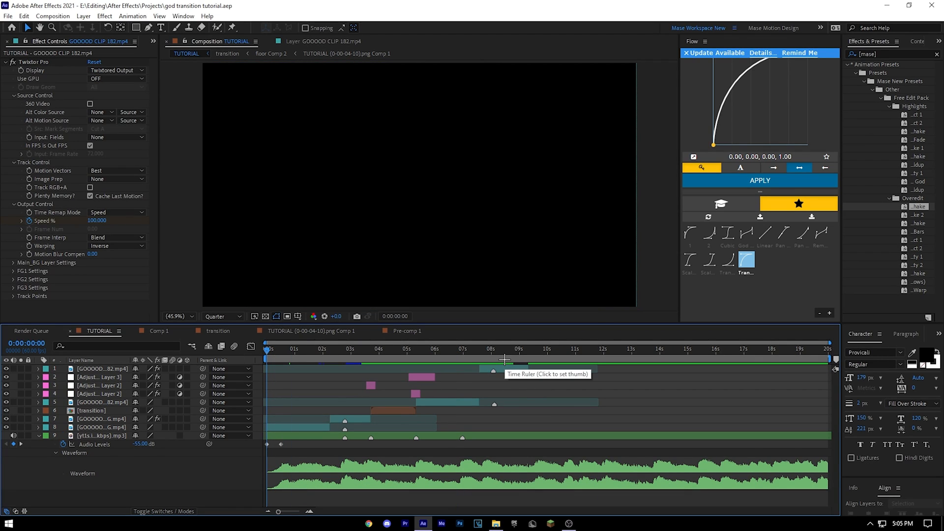
right_click(550, 388)
click(511, 381)
key(space)
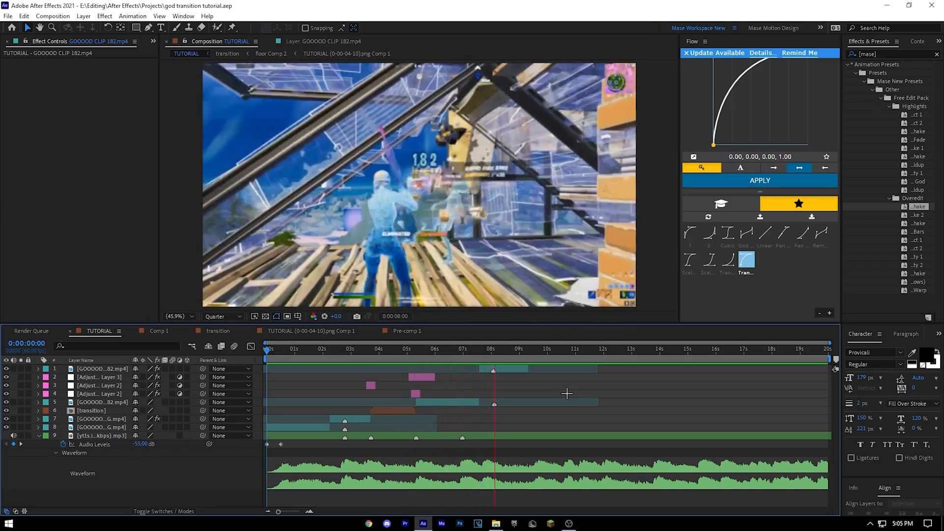
key(space)
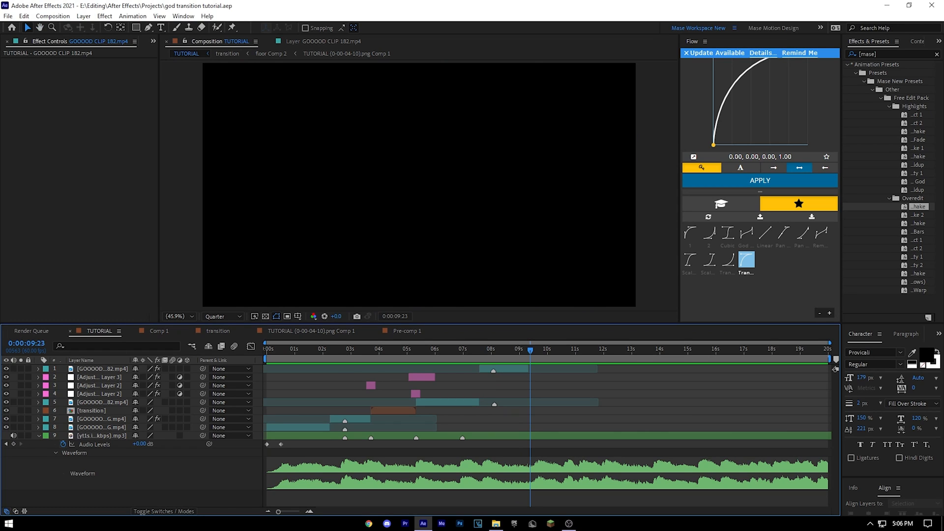
Examine the first Temporal Blur adjustment layer and the transition layer in the TUTORIAL composition
scroll(368, 367, up, 3)
click(417, 349)
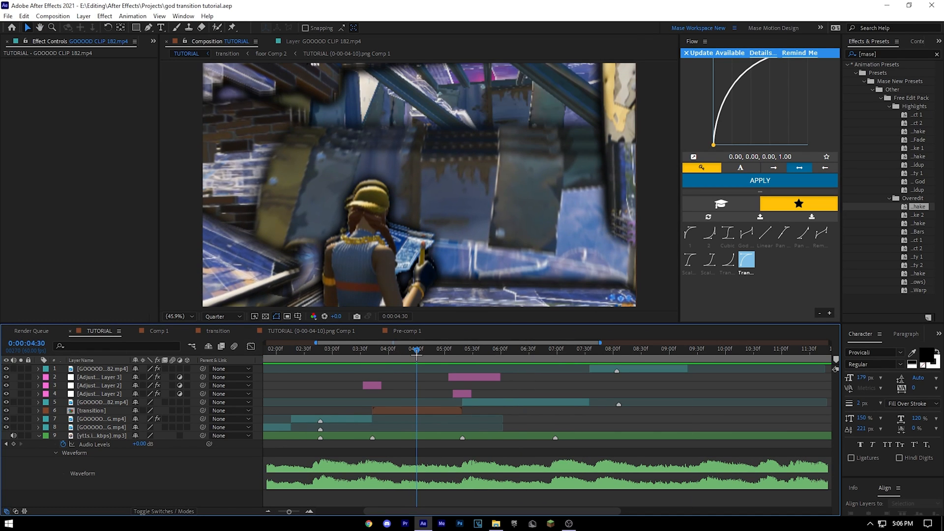
click(371, 385)
click(430, 387)
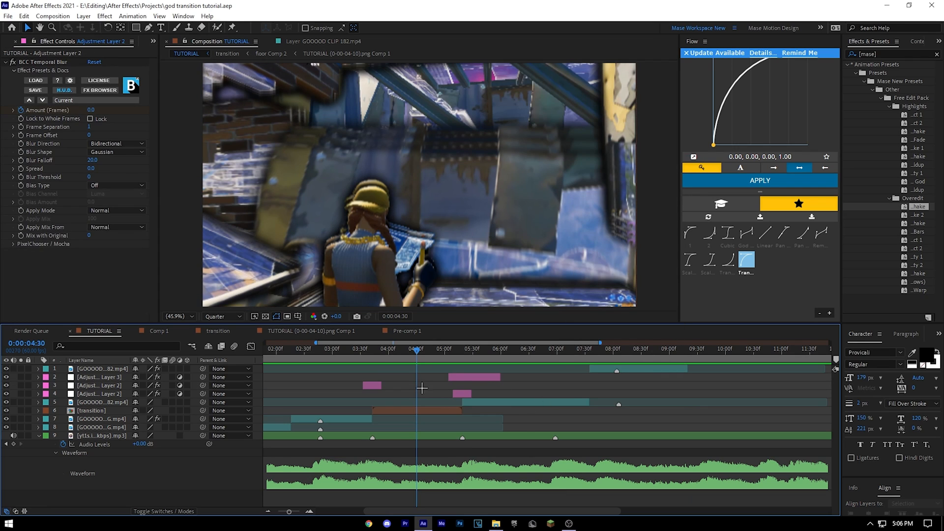
scroll(398, 408, up, 2)
click(434, 408)
scroll(402, 342, down, 2)
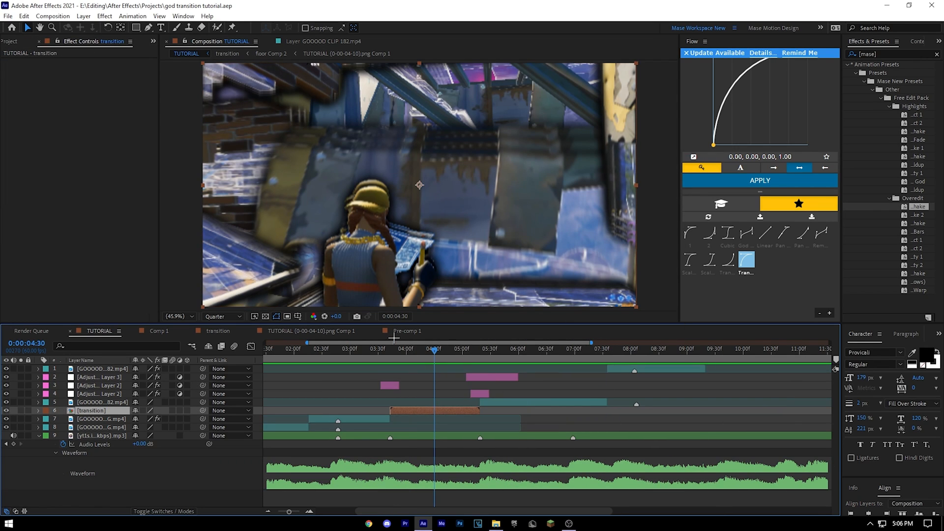
Preview the layered animation inside the transition precomp and return to the TUTORIAL composition
double_click(462, 409)
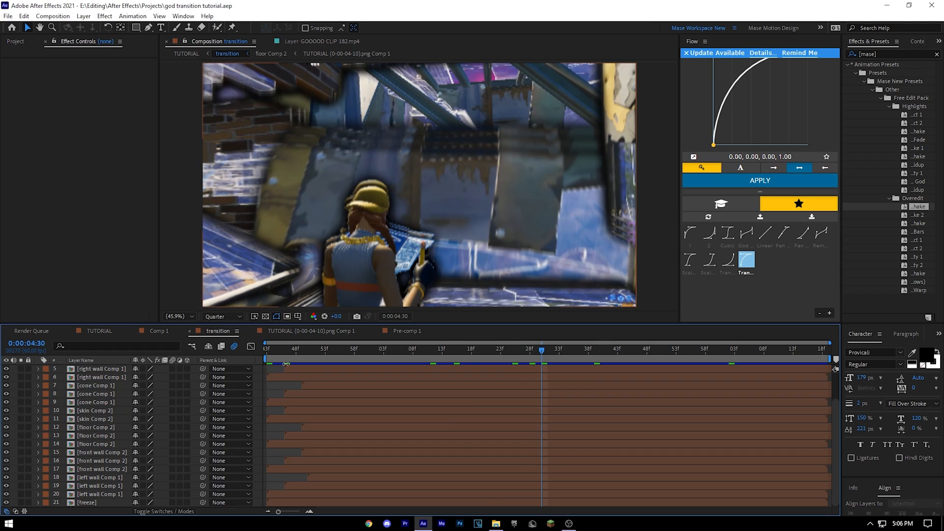
key(space)
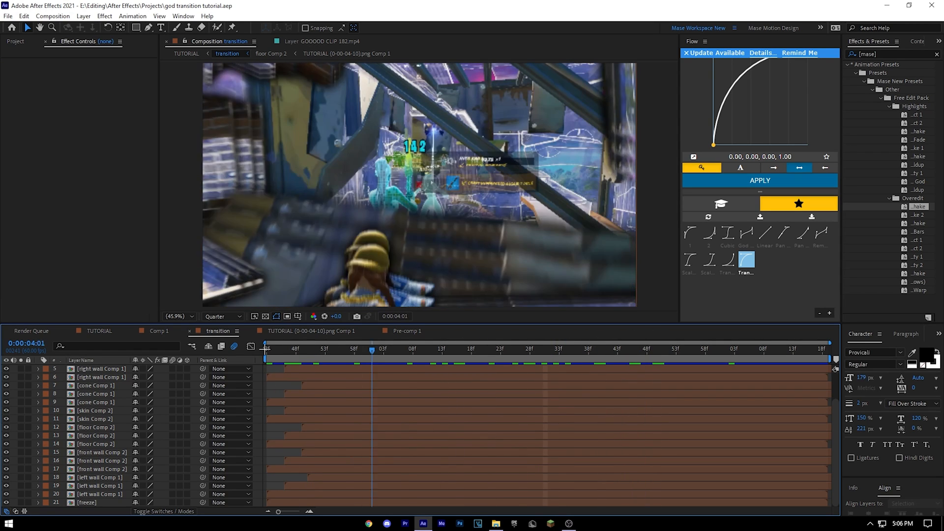
click(100, 331)
drag(396, 350, 436, 350)
click(539, 388)
scroll(390, 375, down, 2)
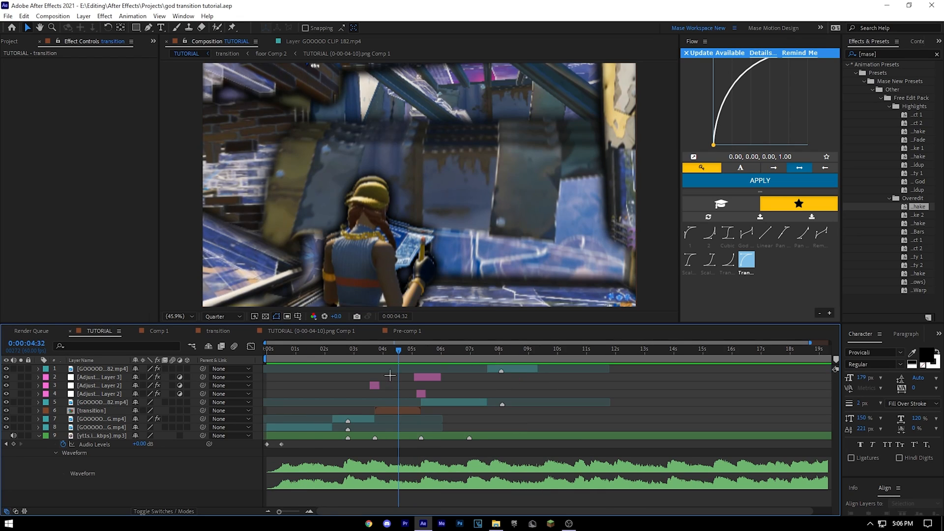